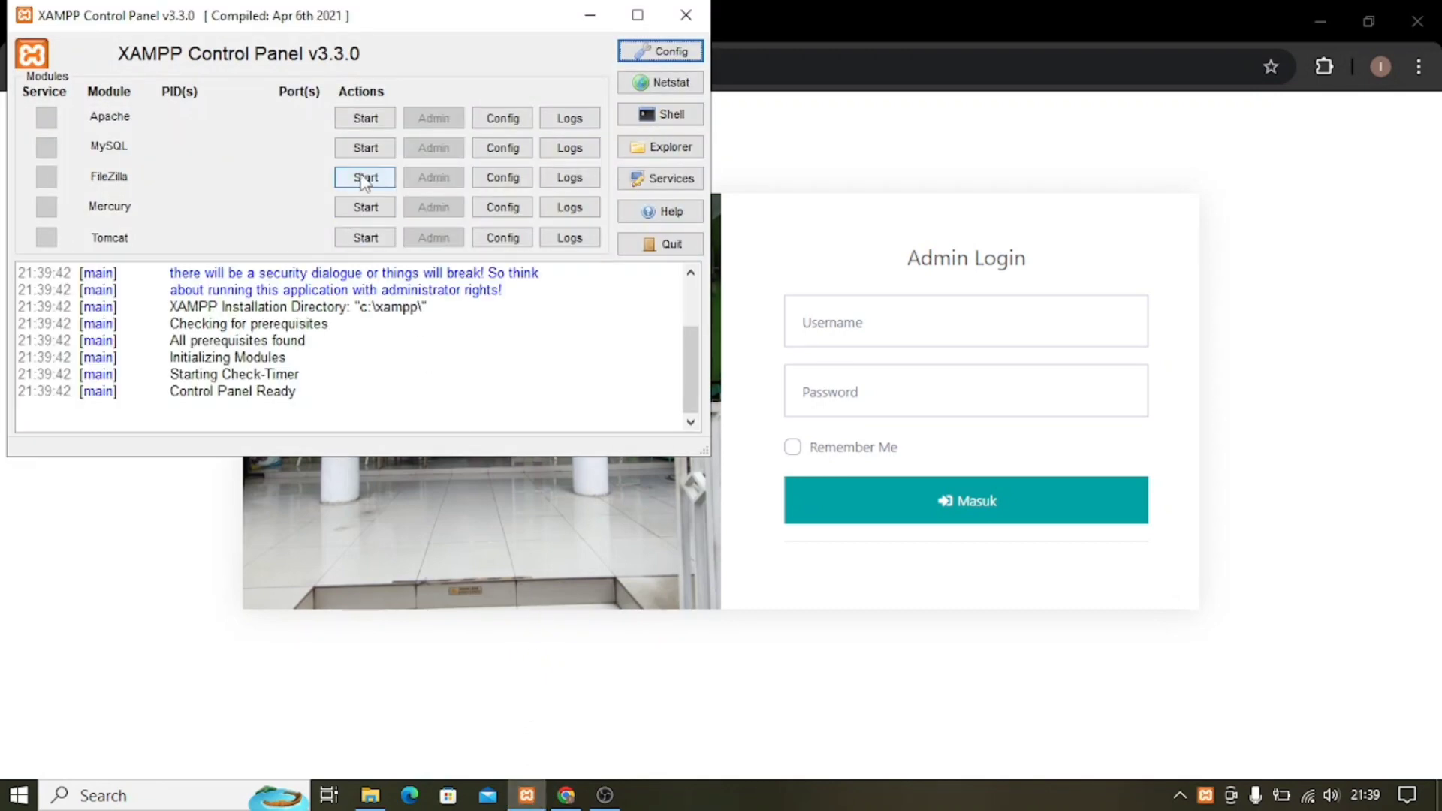
Start Apache and MySQL in XAMPP Control Panel, then minimize the panel.
click(366, 120)
click(365, 148)
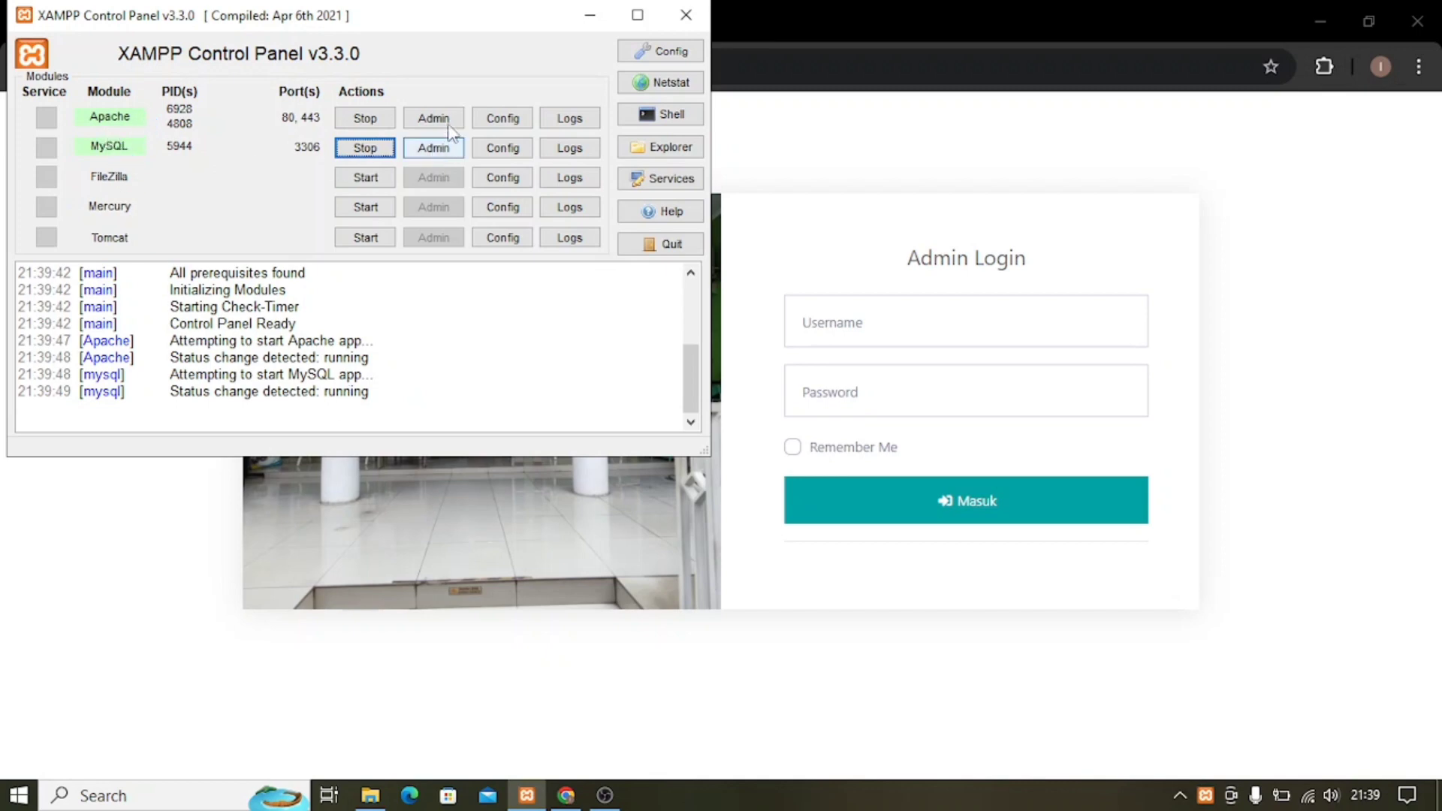
click(591, 16)
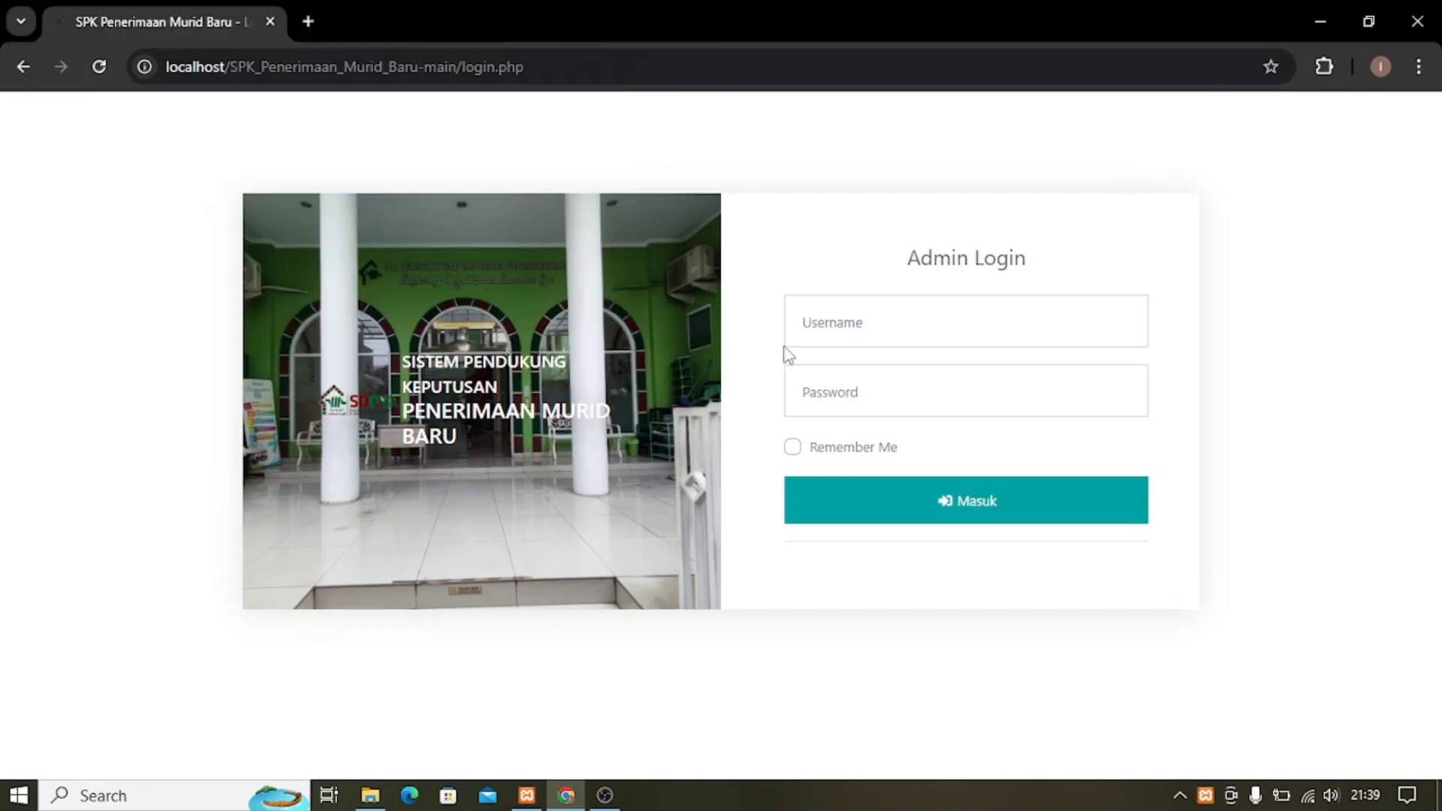
Log in with the saved admin username and the account password.
click(895, 326)
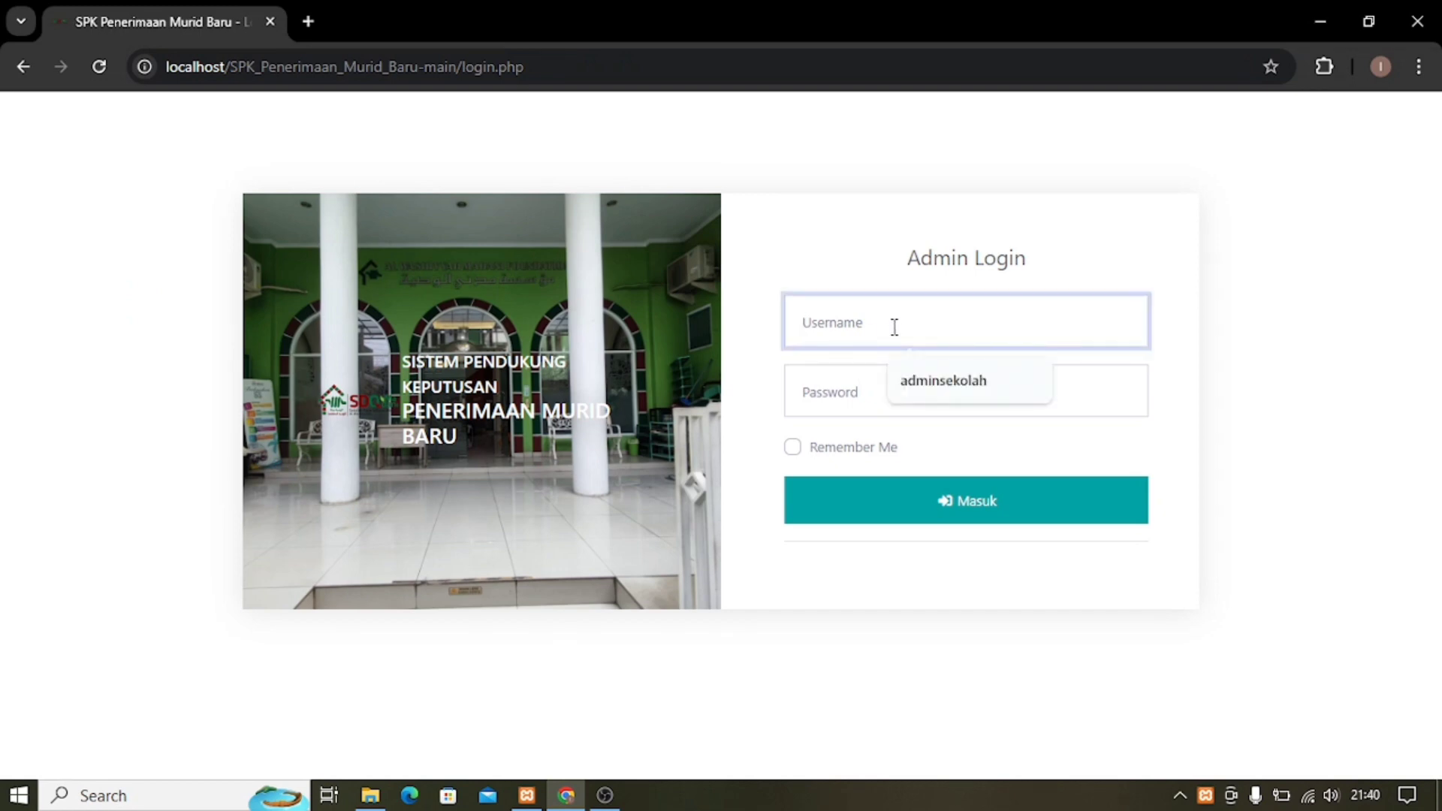
click(919, 377)
click(914, 402)
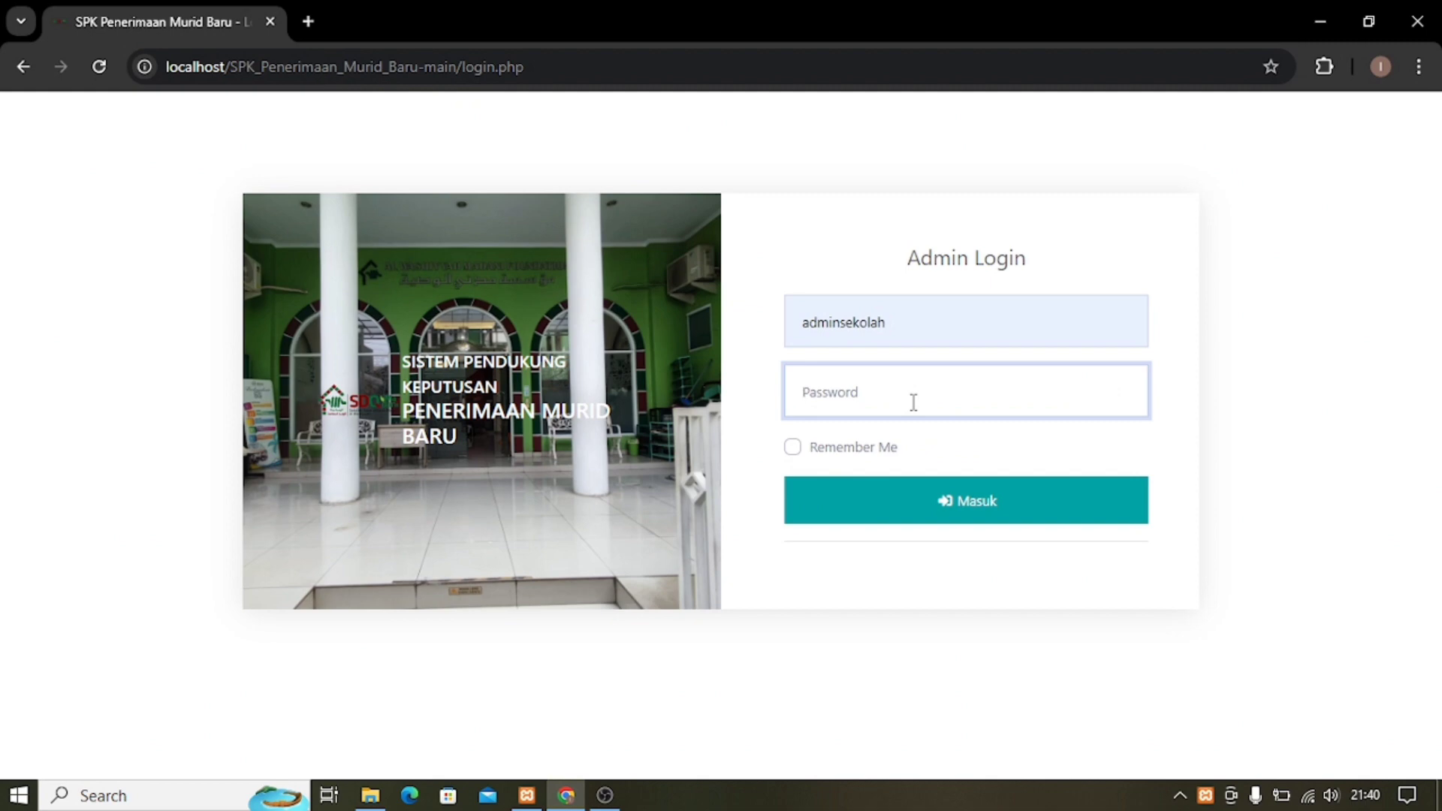
text(admin)
key(Return)
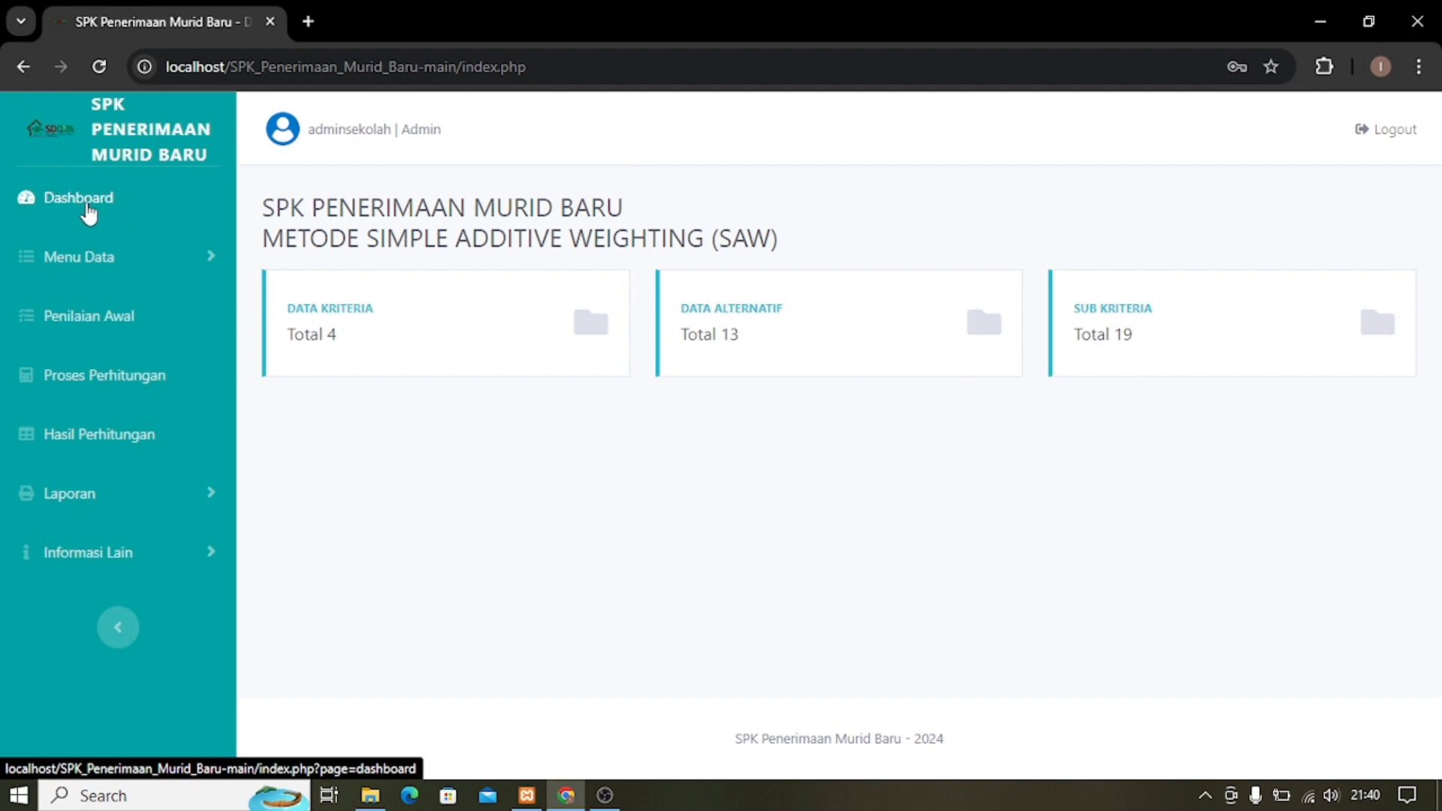
Expand and collapse Menu Data, Laporan and Informasi Lain, then open Data Kriteria.
click(109, 267)
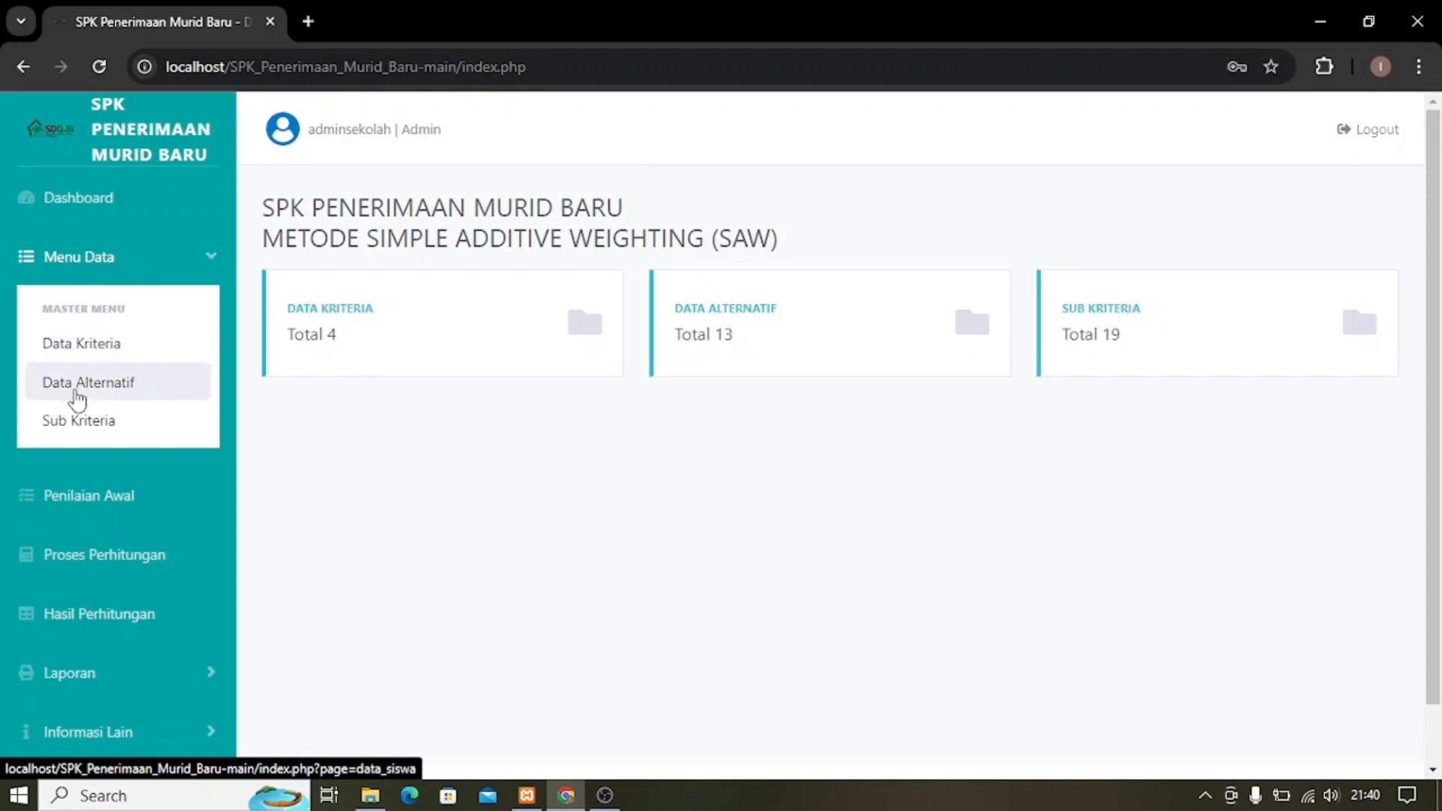
click(137, 263)
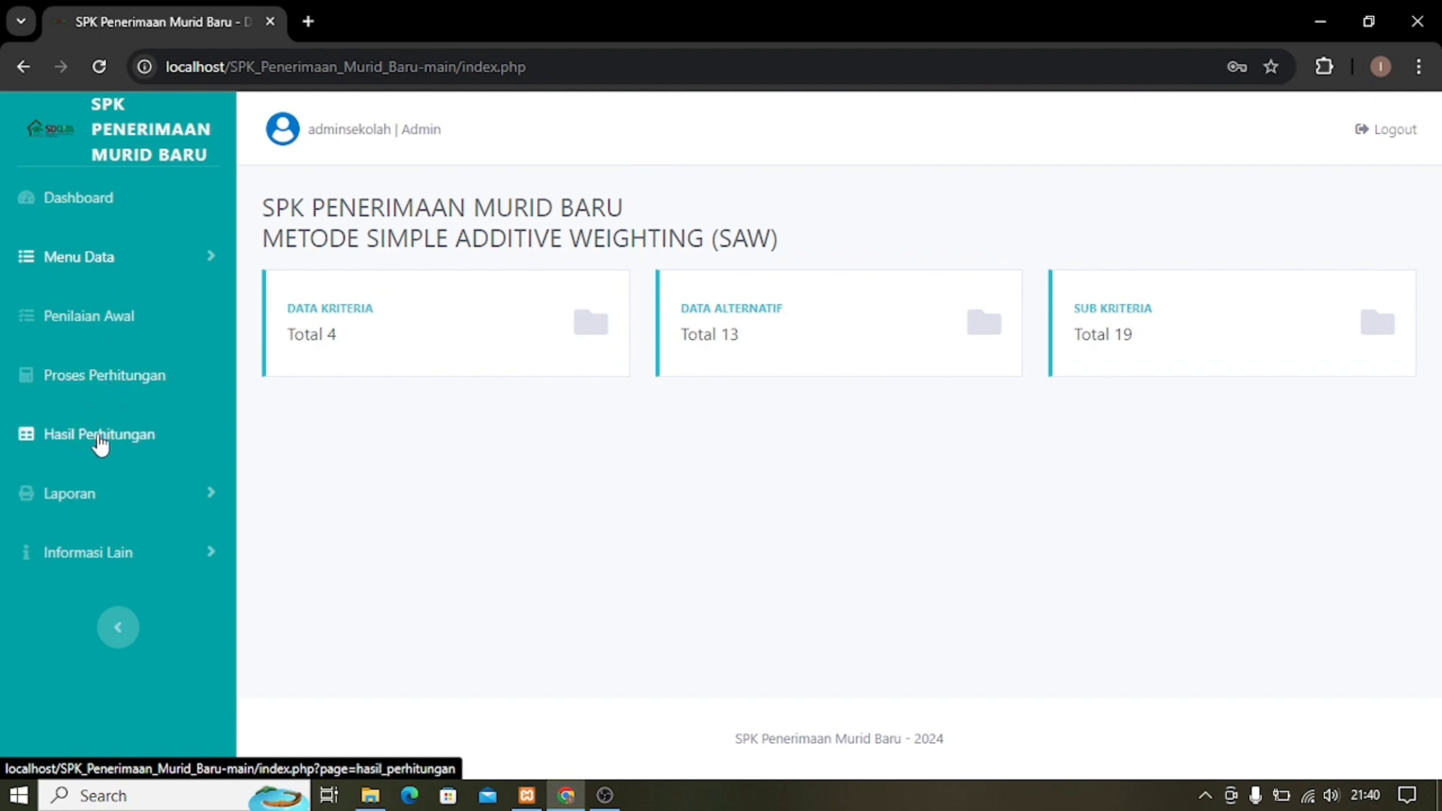
click(78, 504)
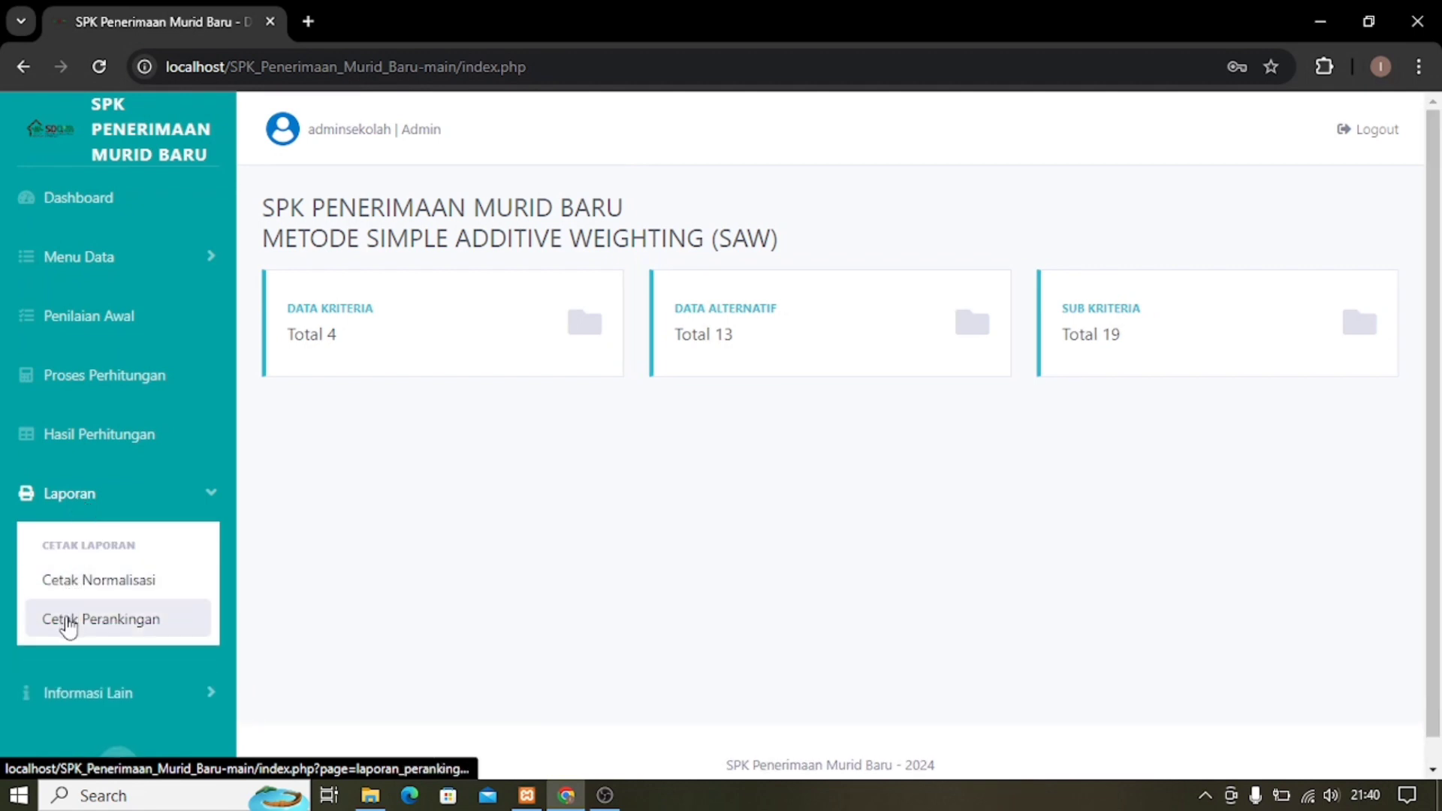
click(117, 507)
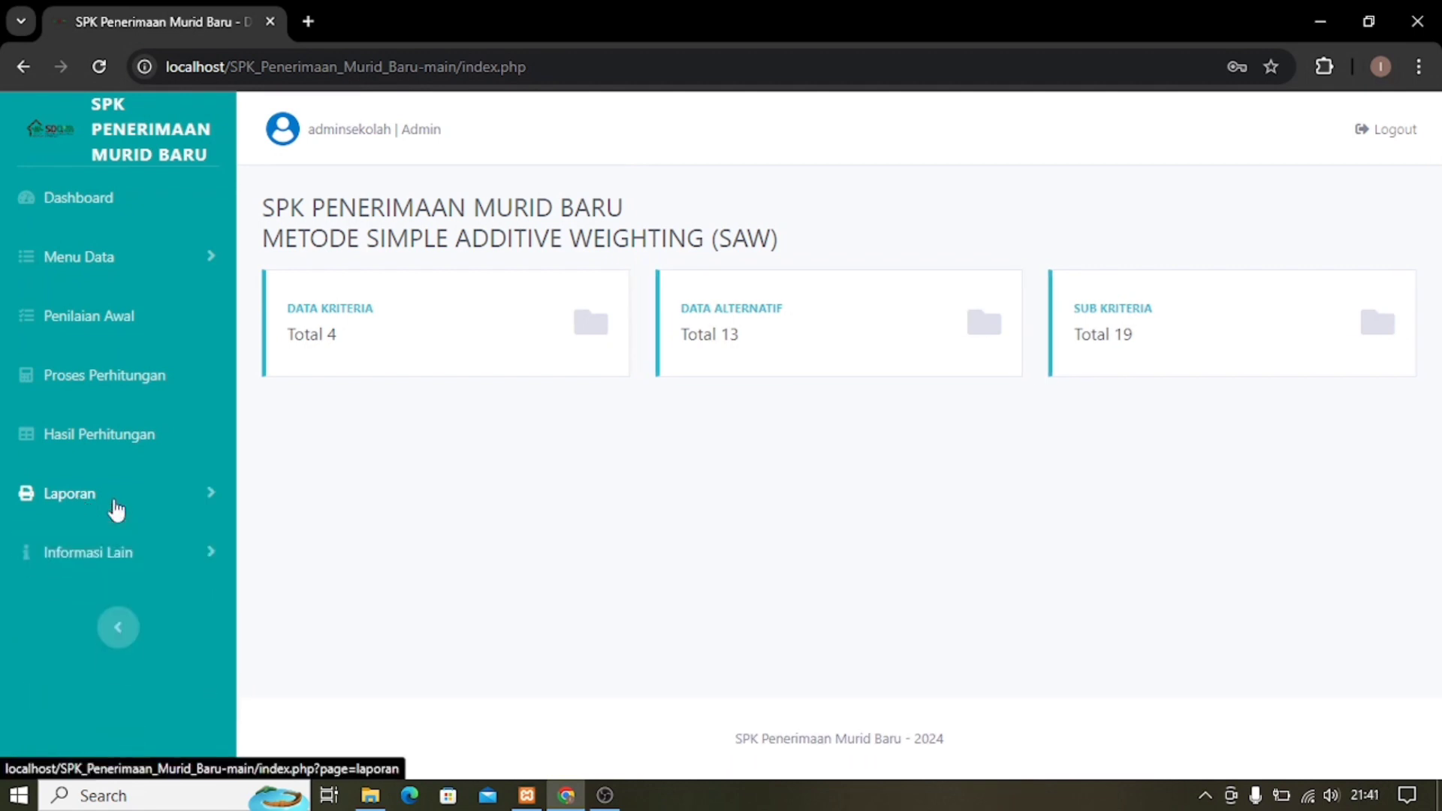
click(96, 562)
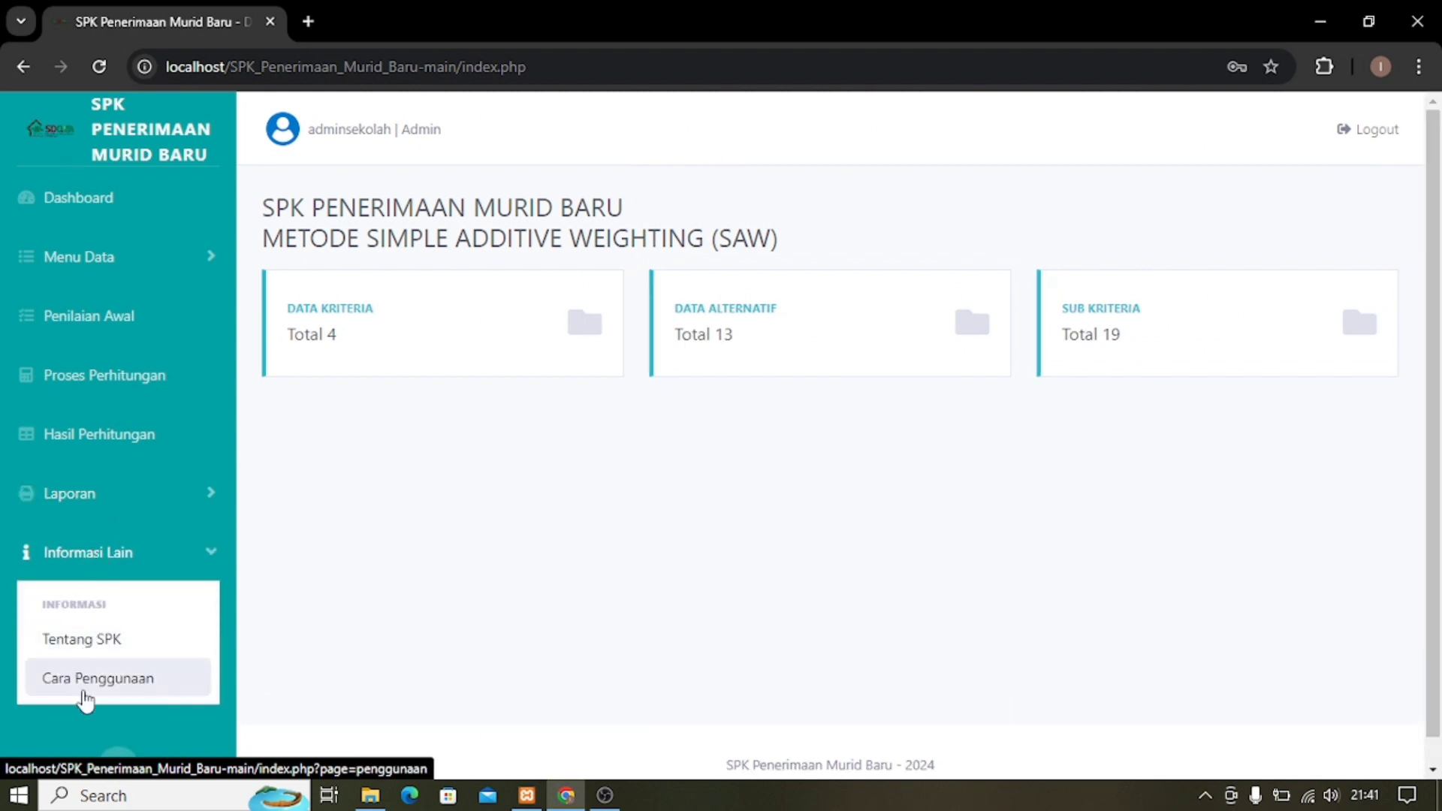
click(107, 563)
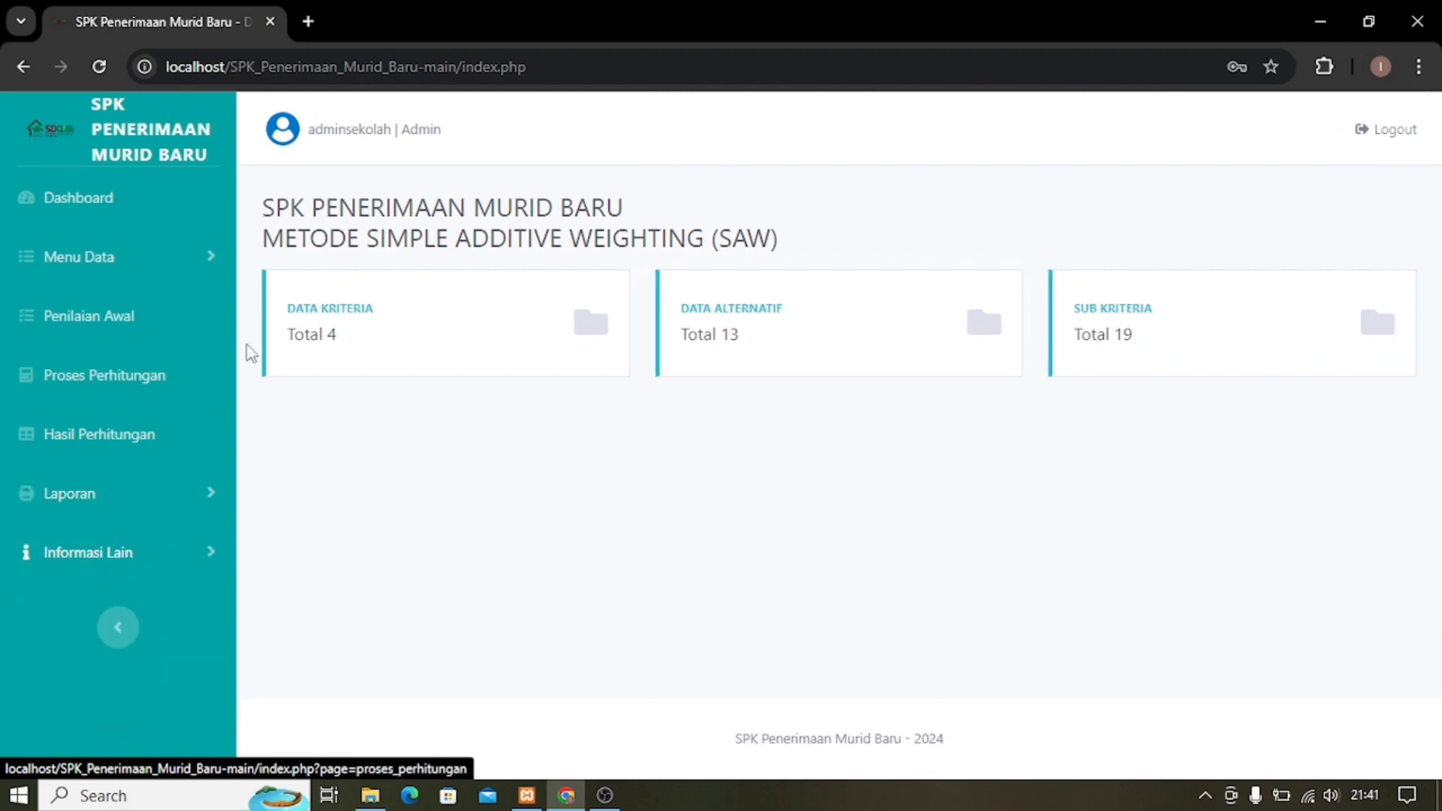
click(120, 267)
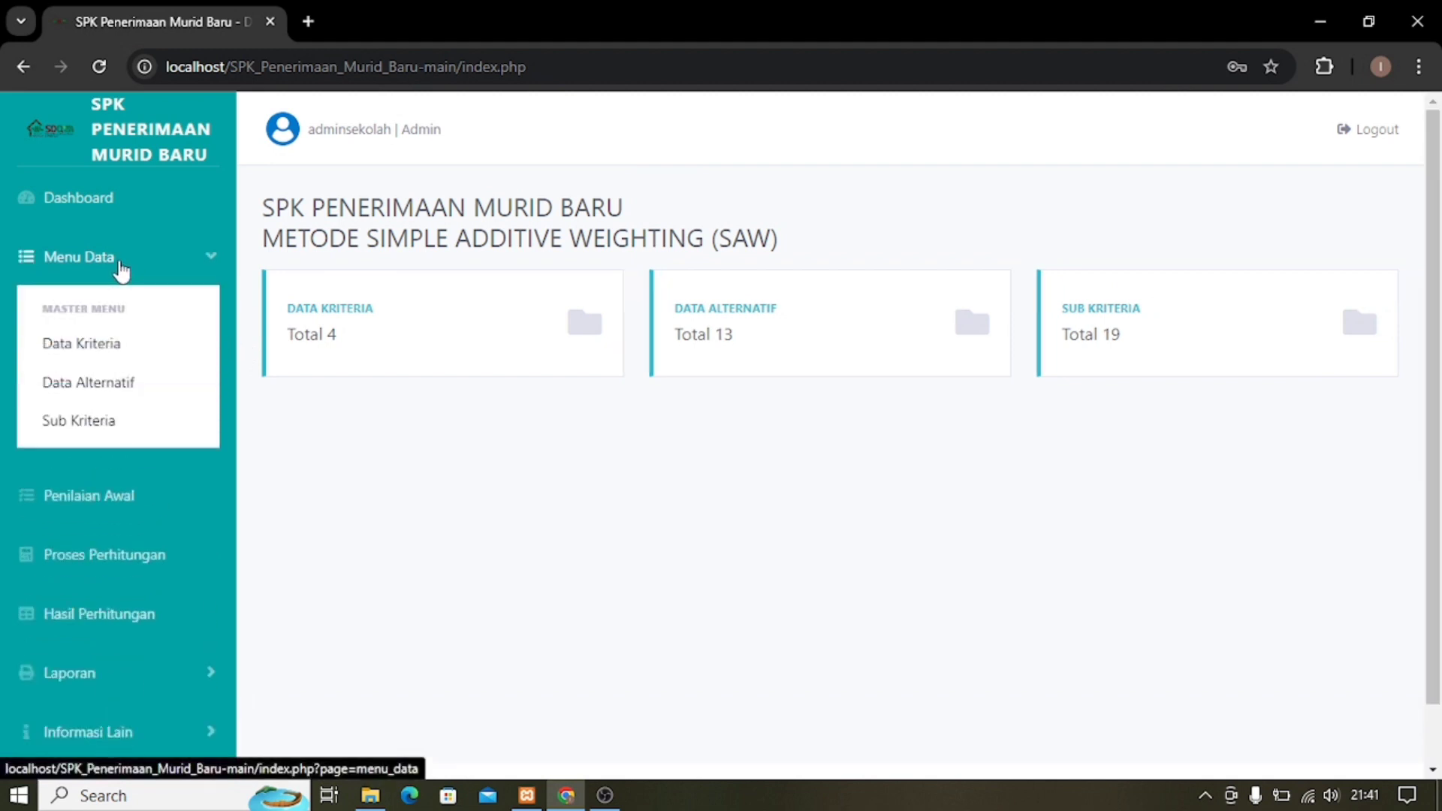
click(100, 359)
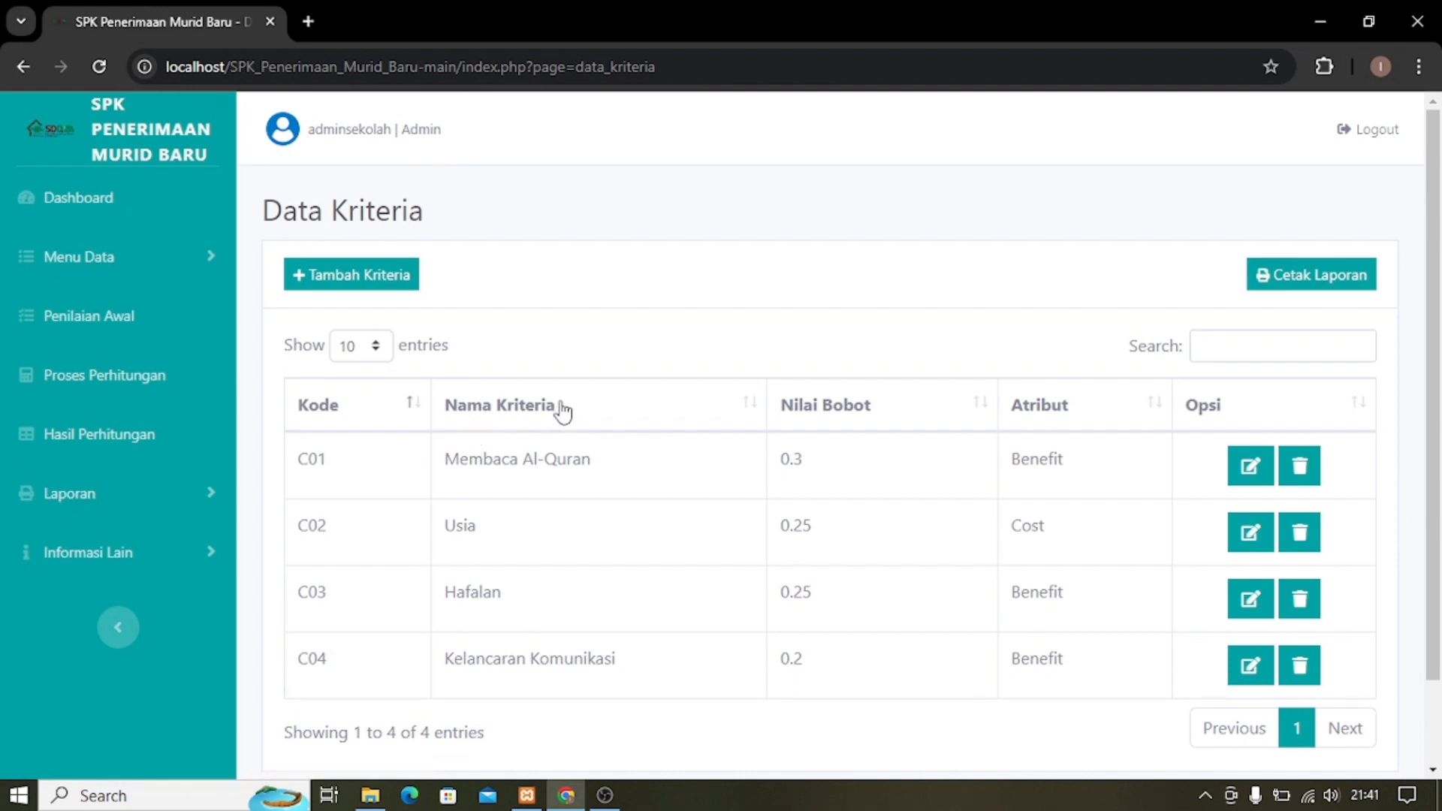
Fill Tambah Kriteria with name jarak, weight 0.1, attribute Benefit, and save it.
click(375, 284)
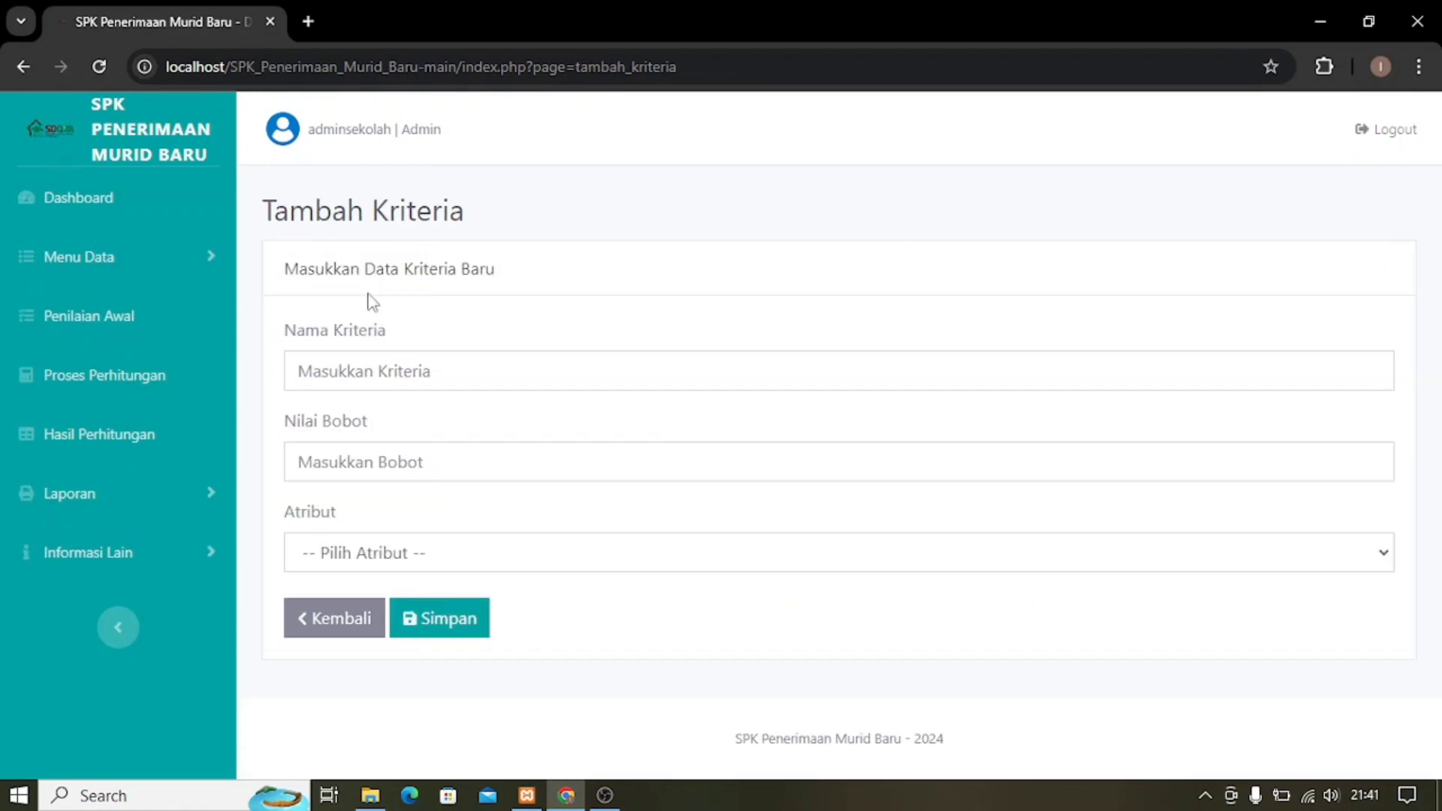
click(373, 368)
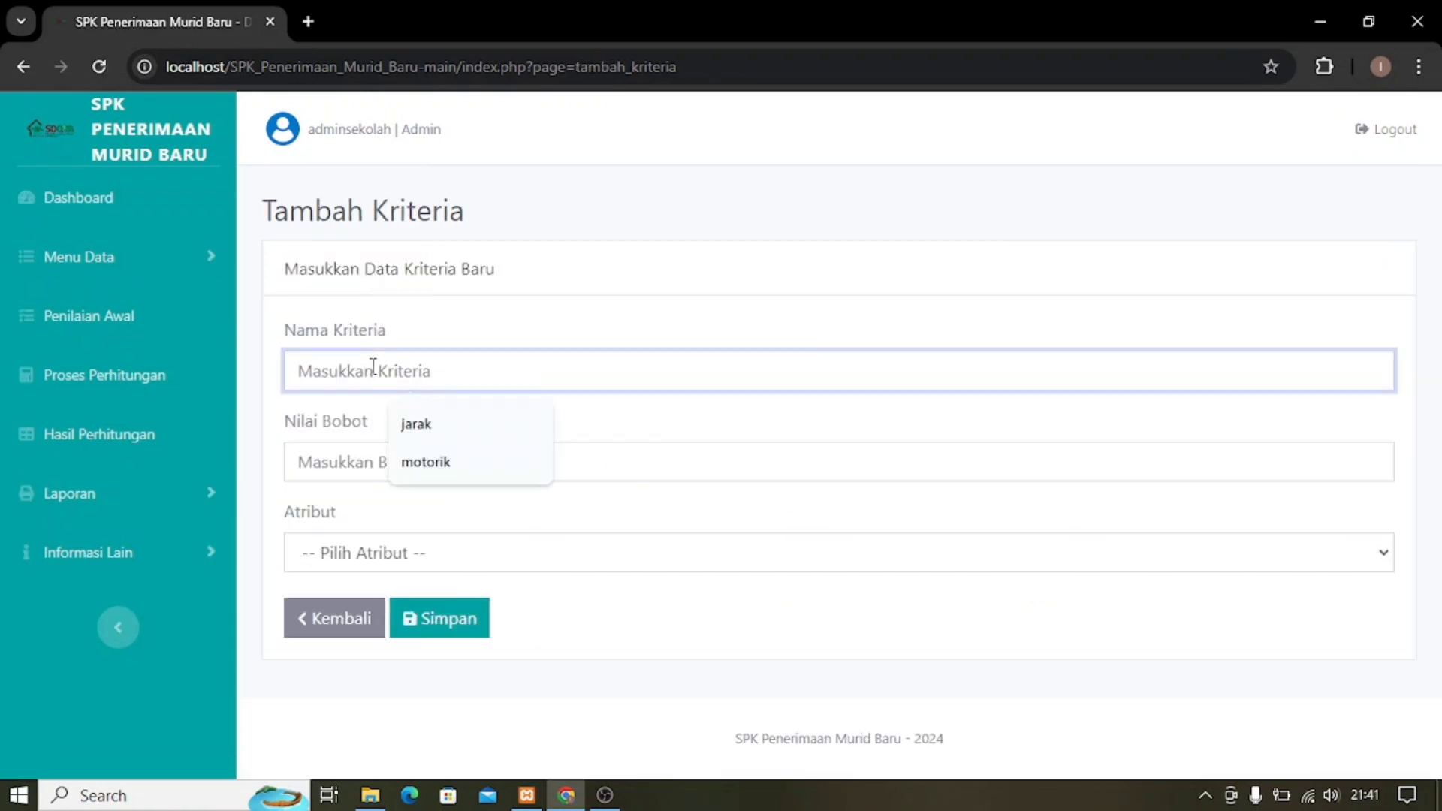
click(412, 433)
click(407, 467)
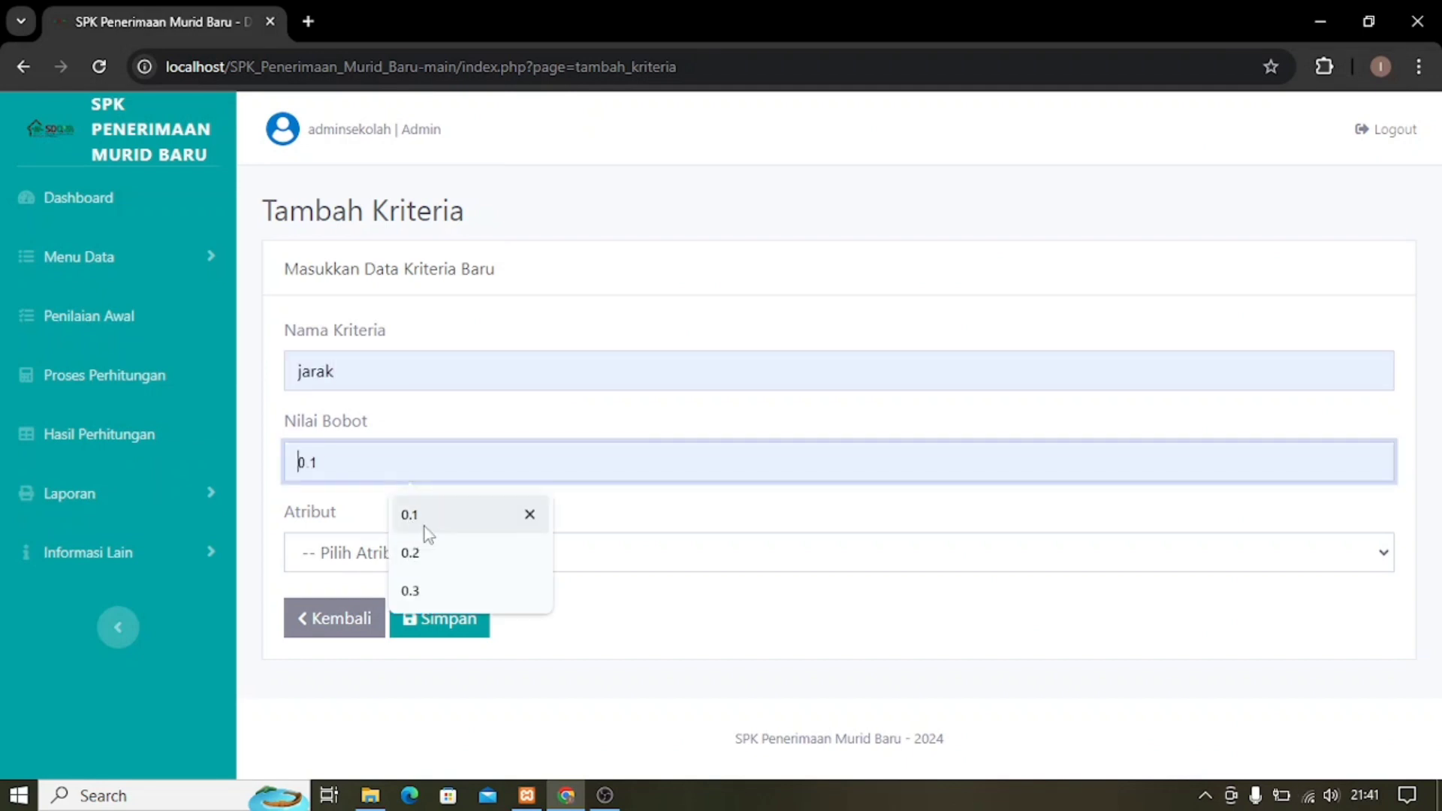
click(425, 526)
click(404, 561)
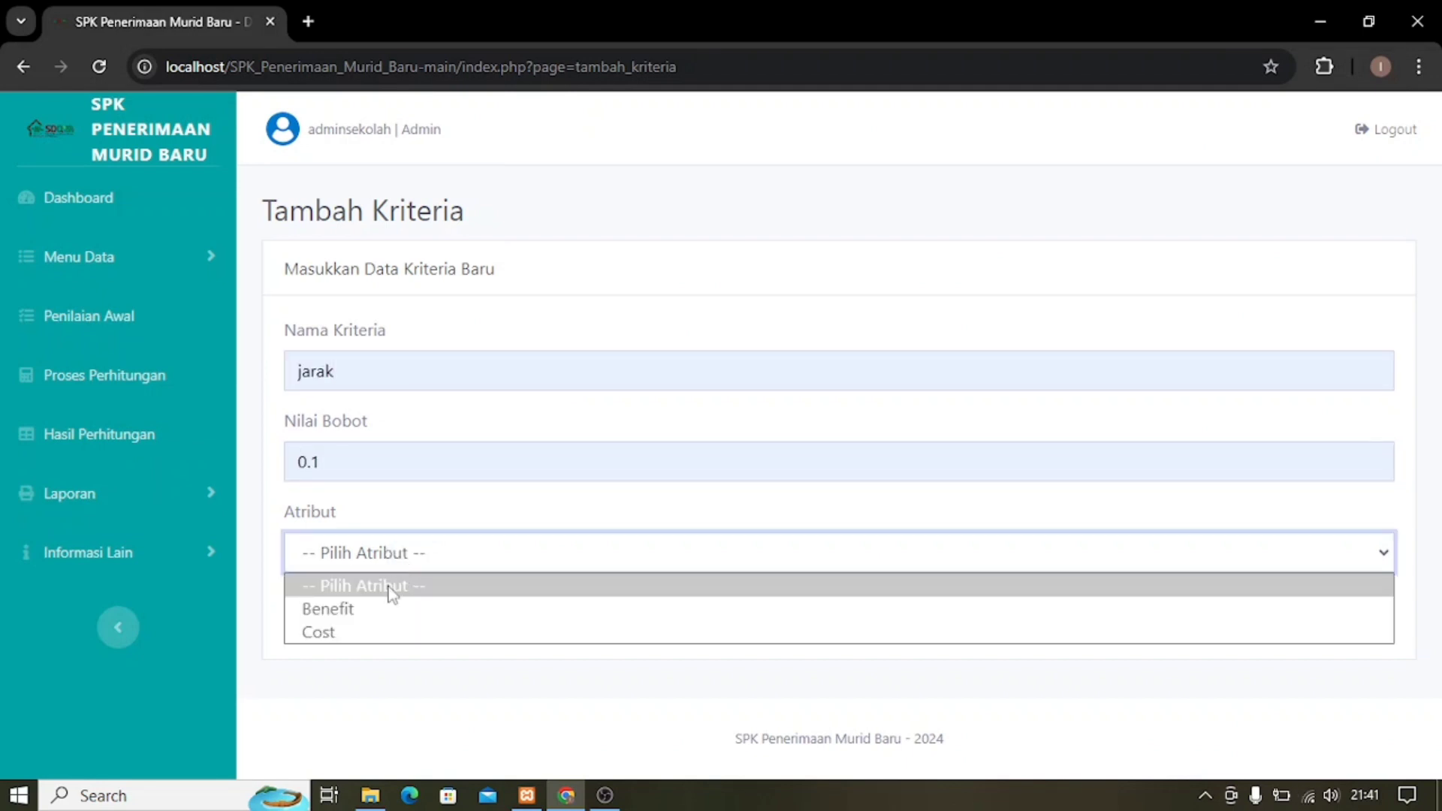
click(377, 616)
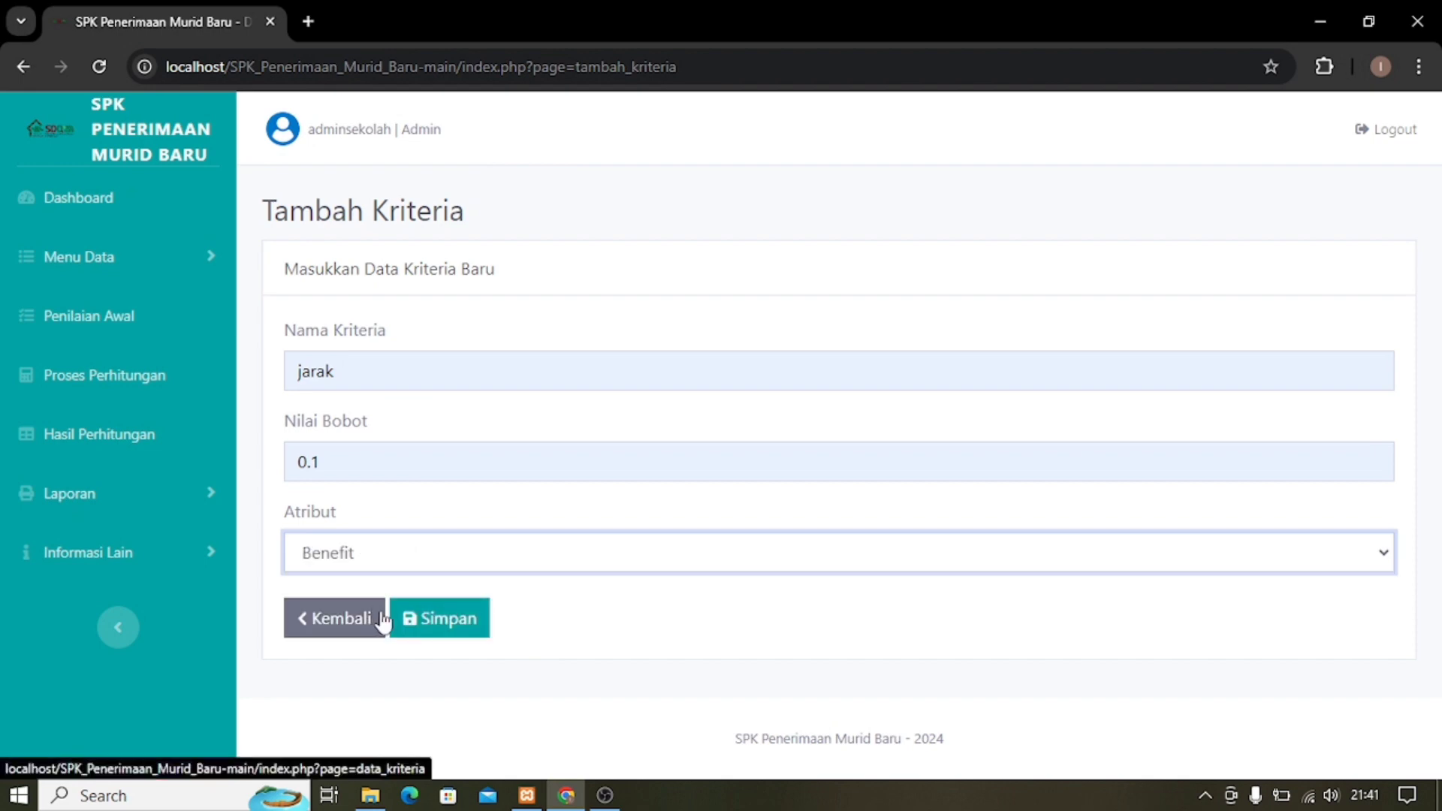
click(447, 625)
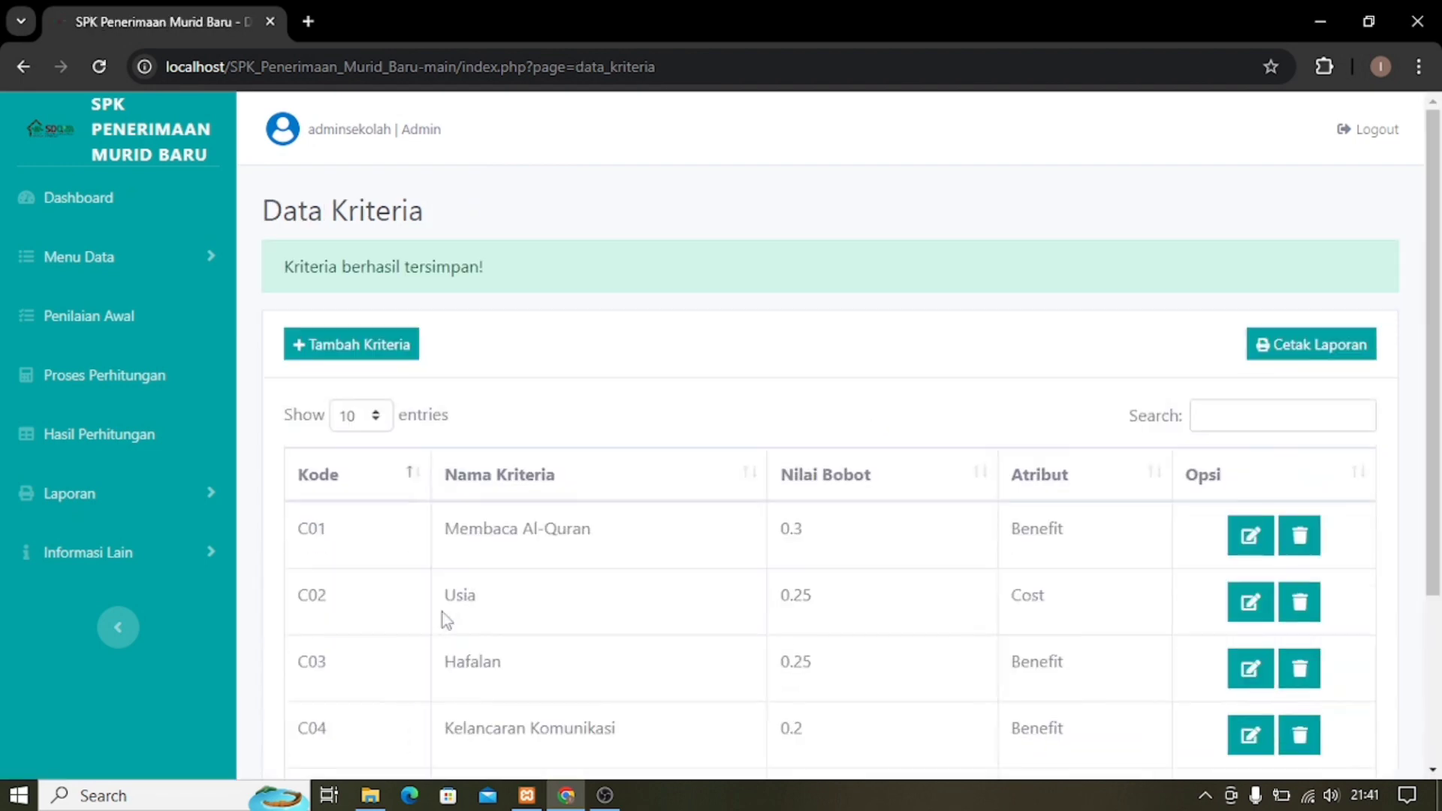
Change criterion C05 jarak's attribute from Benefit to Cost.
scroll(561, 548, down, 3)
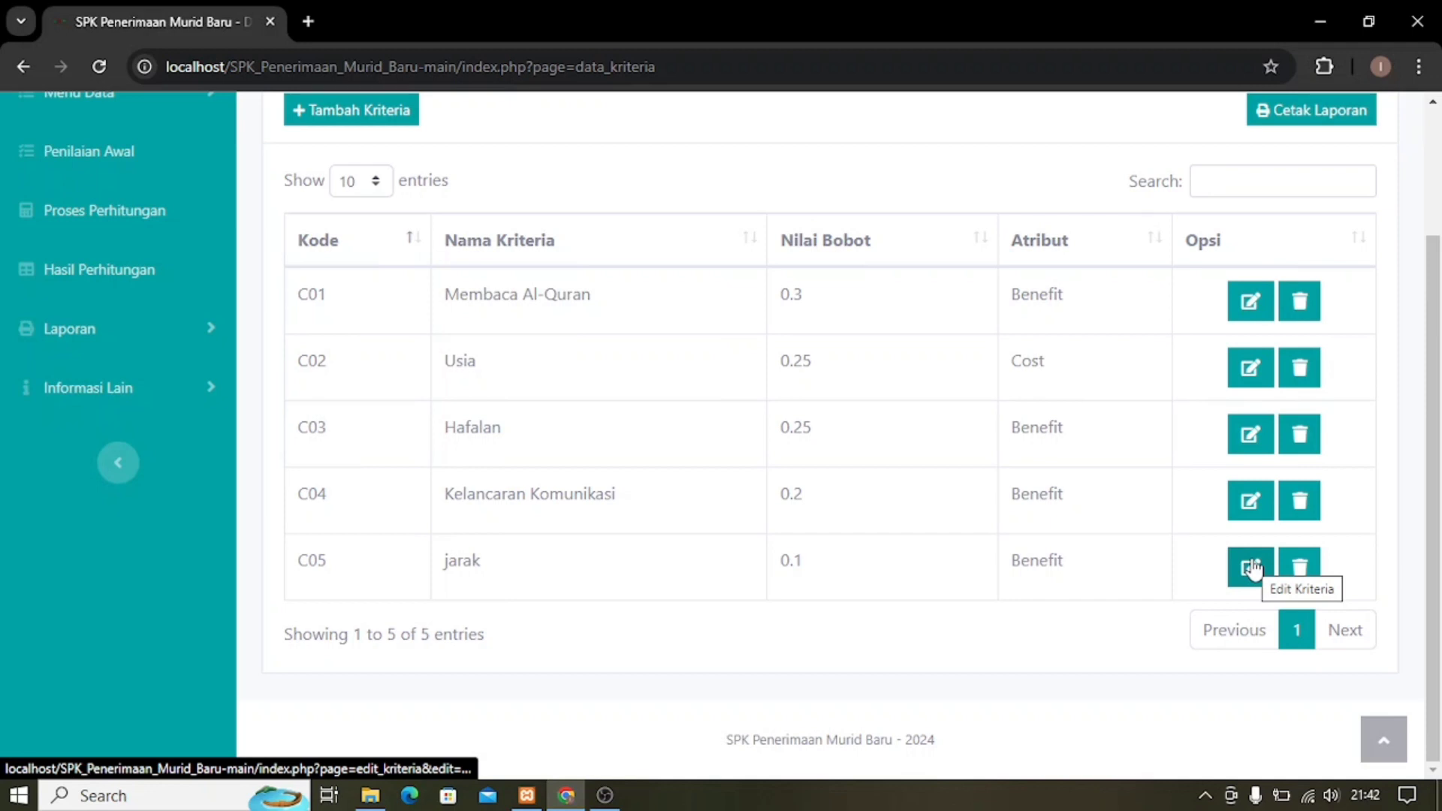
click(1252, 568)
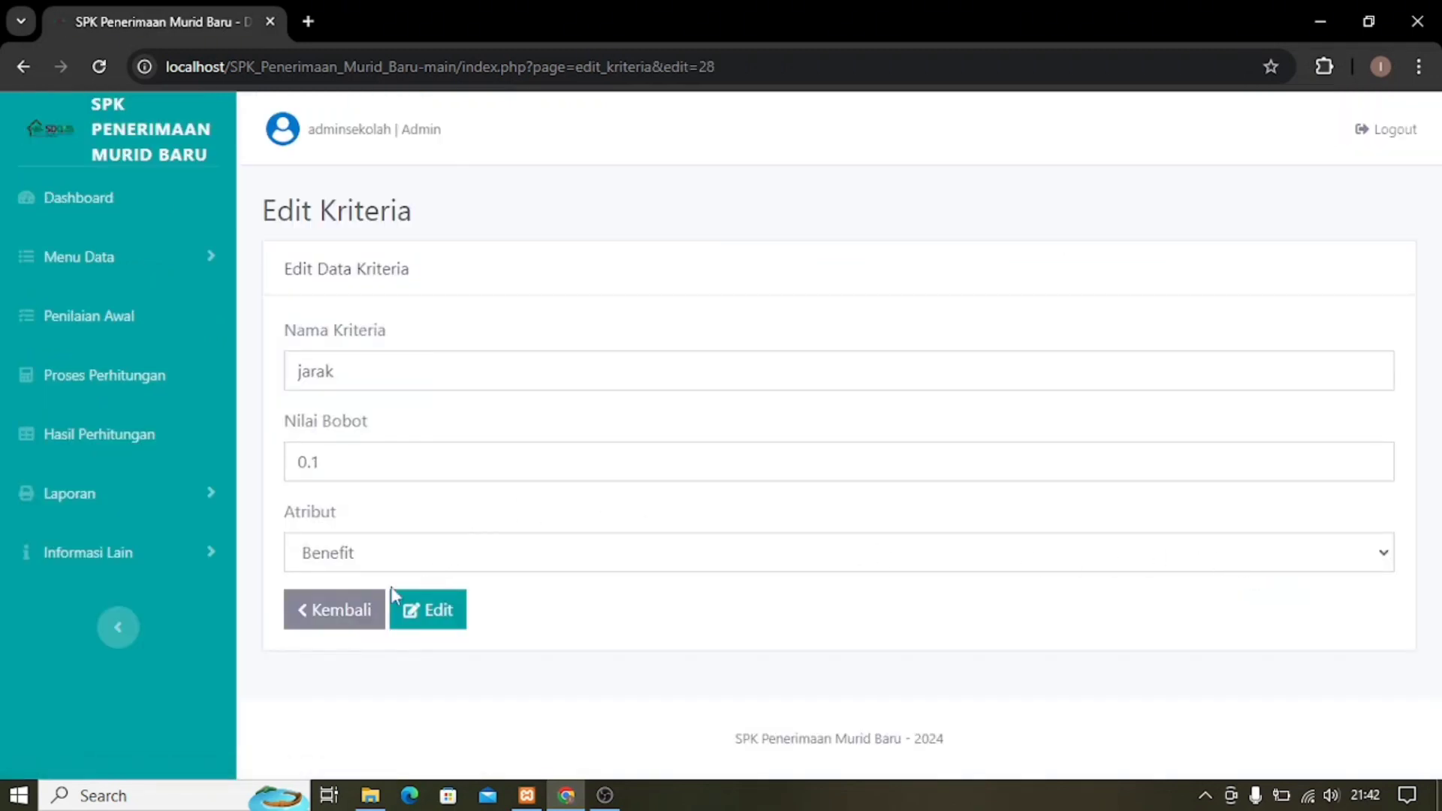
click(529, 565)
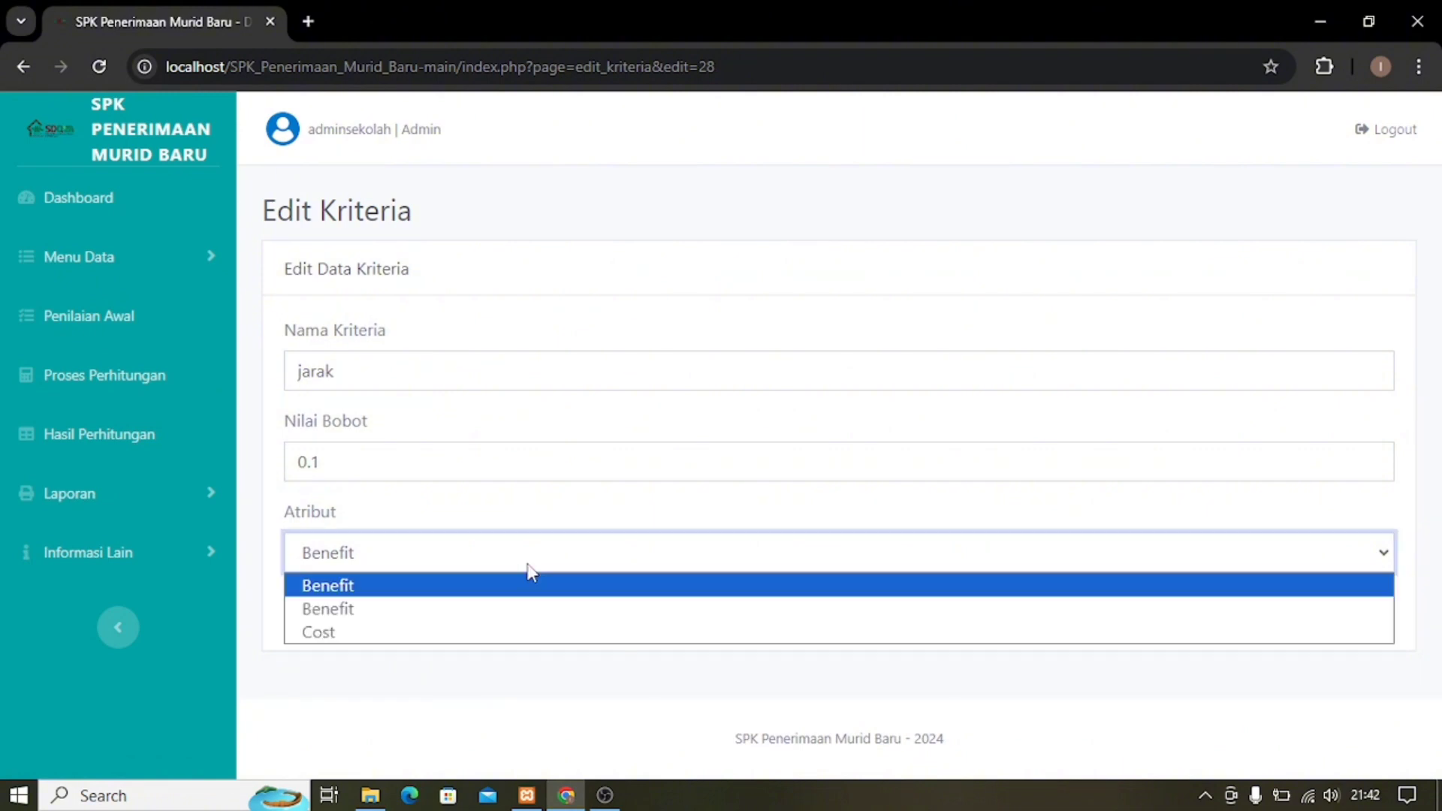
click(403, 634)
click(422, 614)
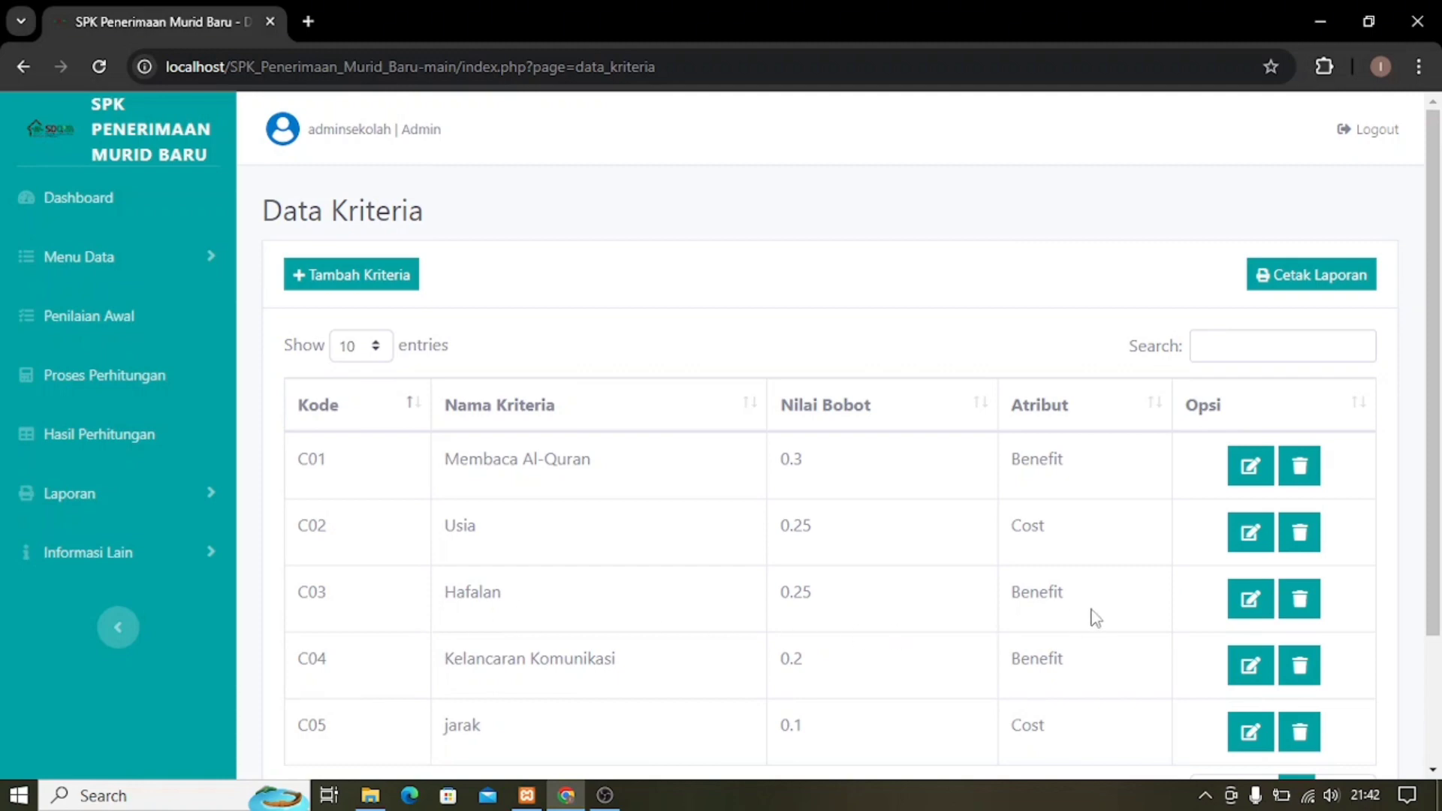
Delete criterion C05 jarak, leaving C01–C04.
scroll(1232, 688, down, 2)
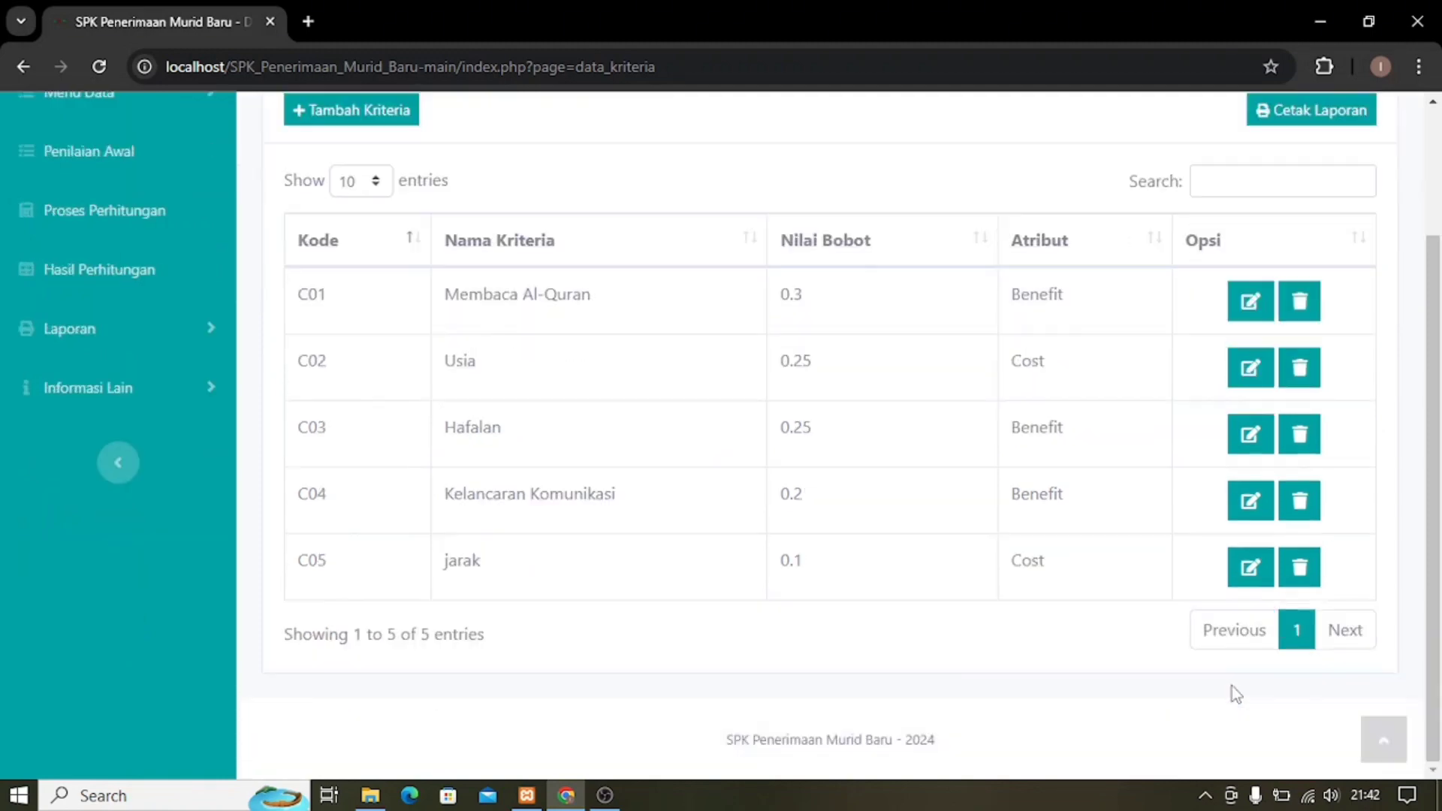
click(1299, 567)
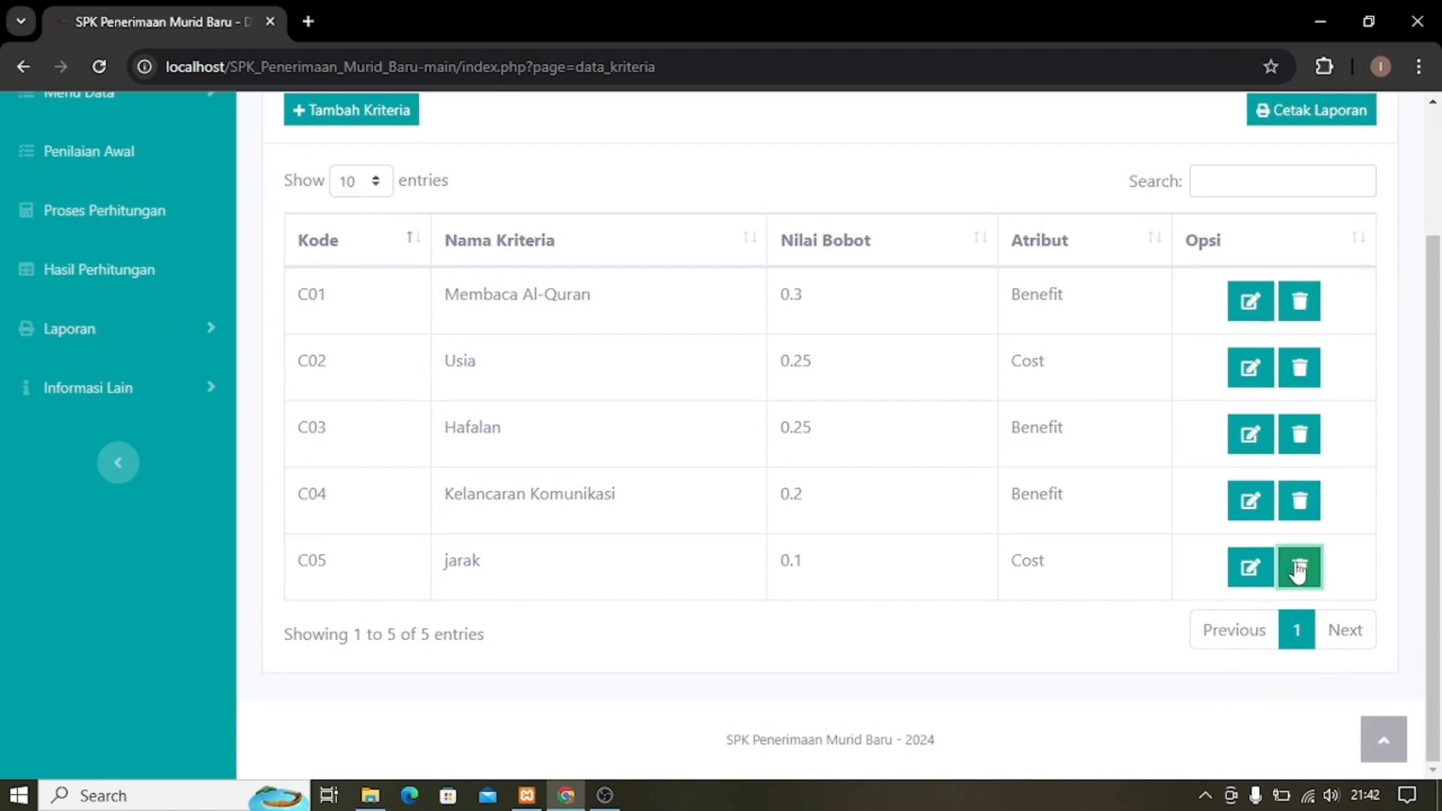
click(894, 217)
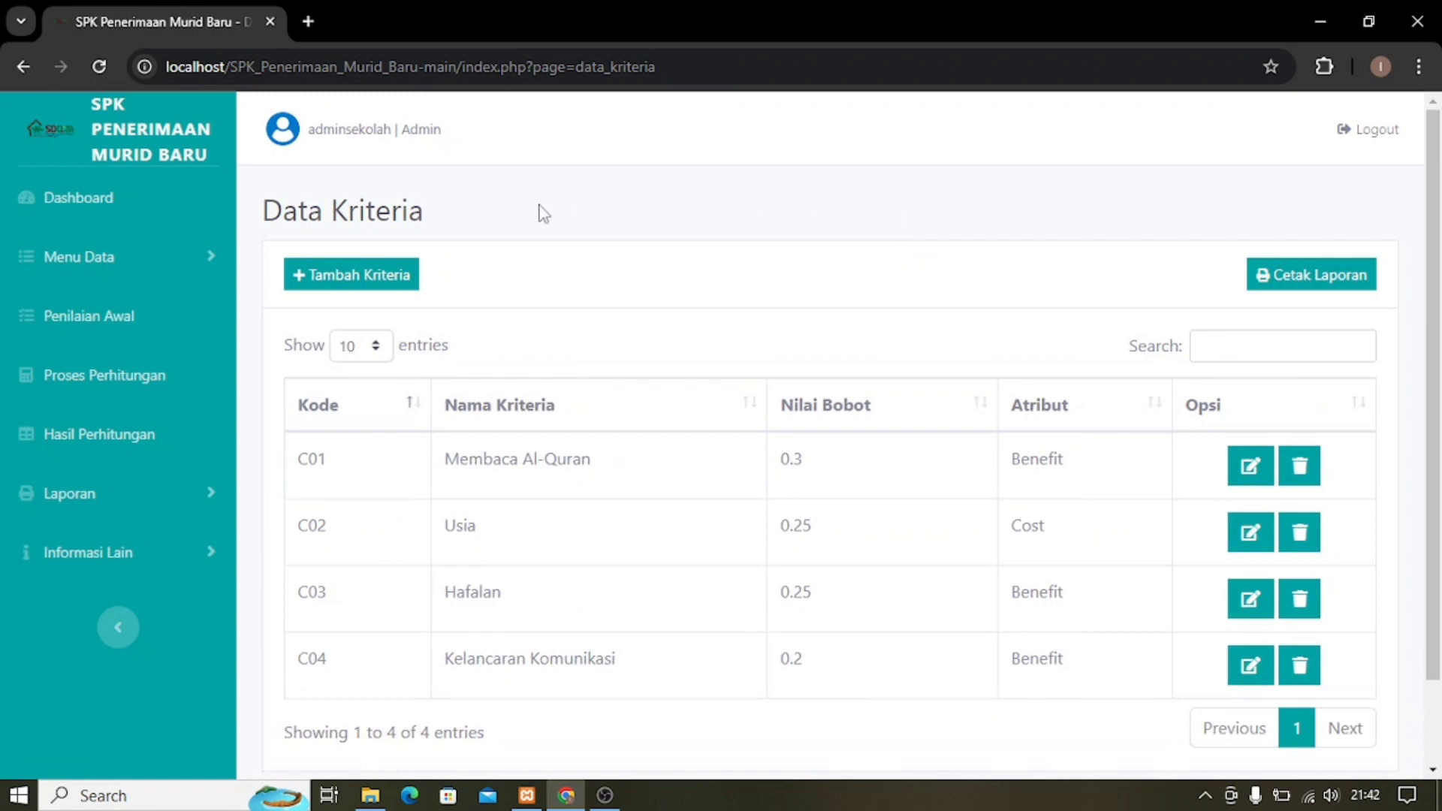
Download the criteria report as Laporan Data Kriteria_3.pdf and open it in Google Chrome.
click(1308, 289)
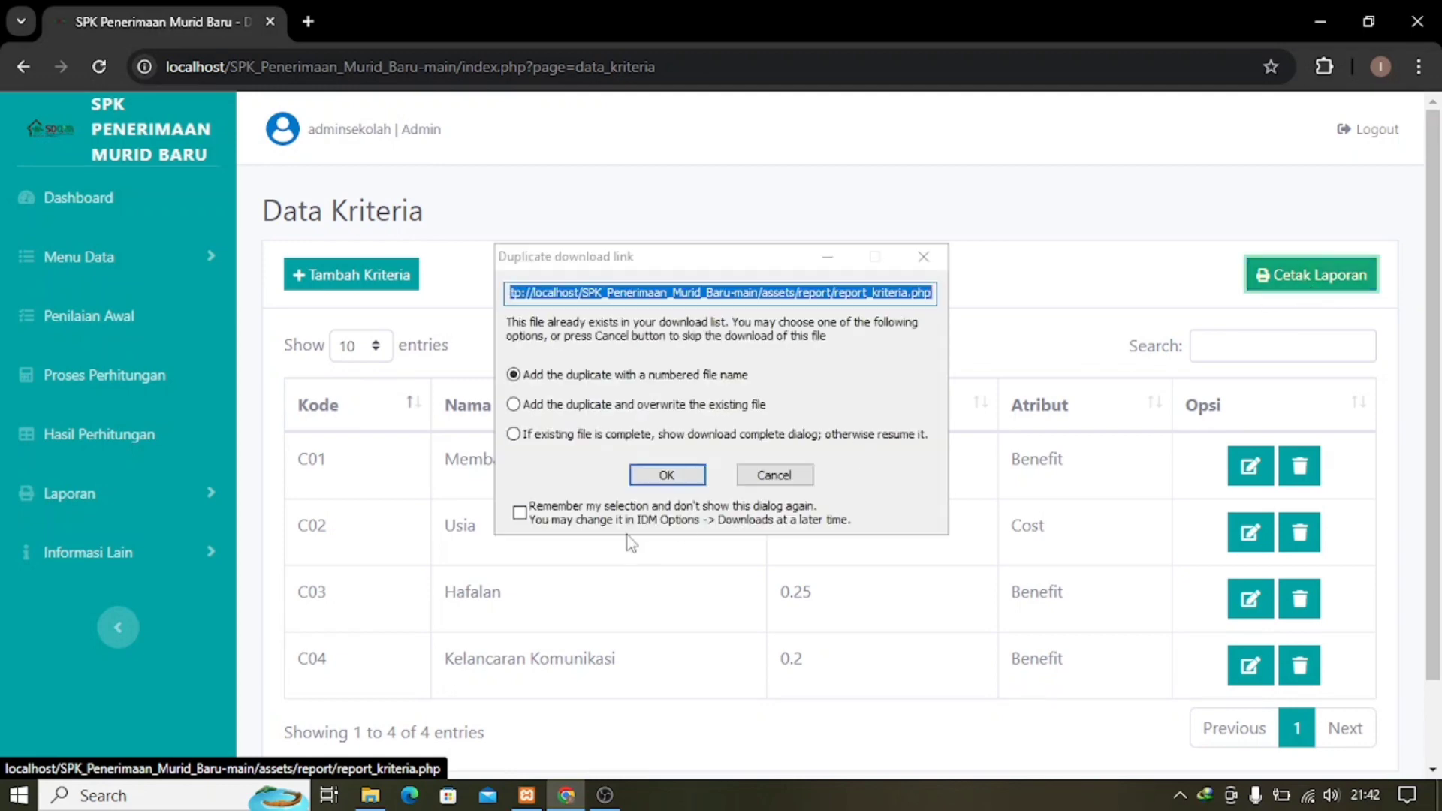
click(668, 476)
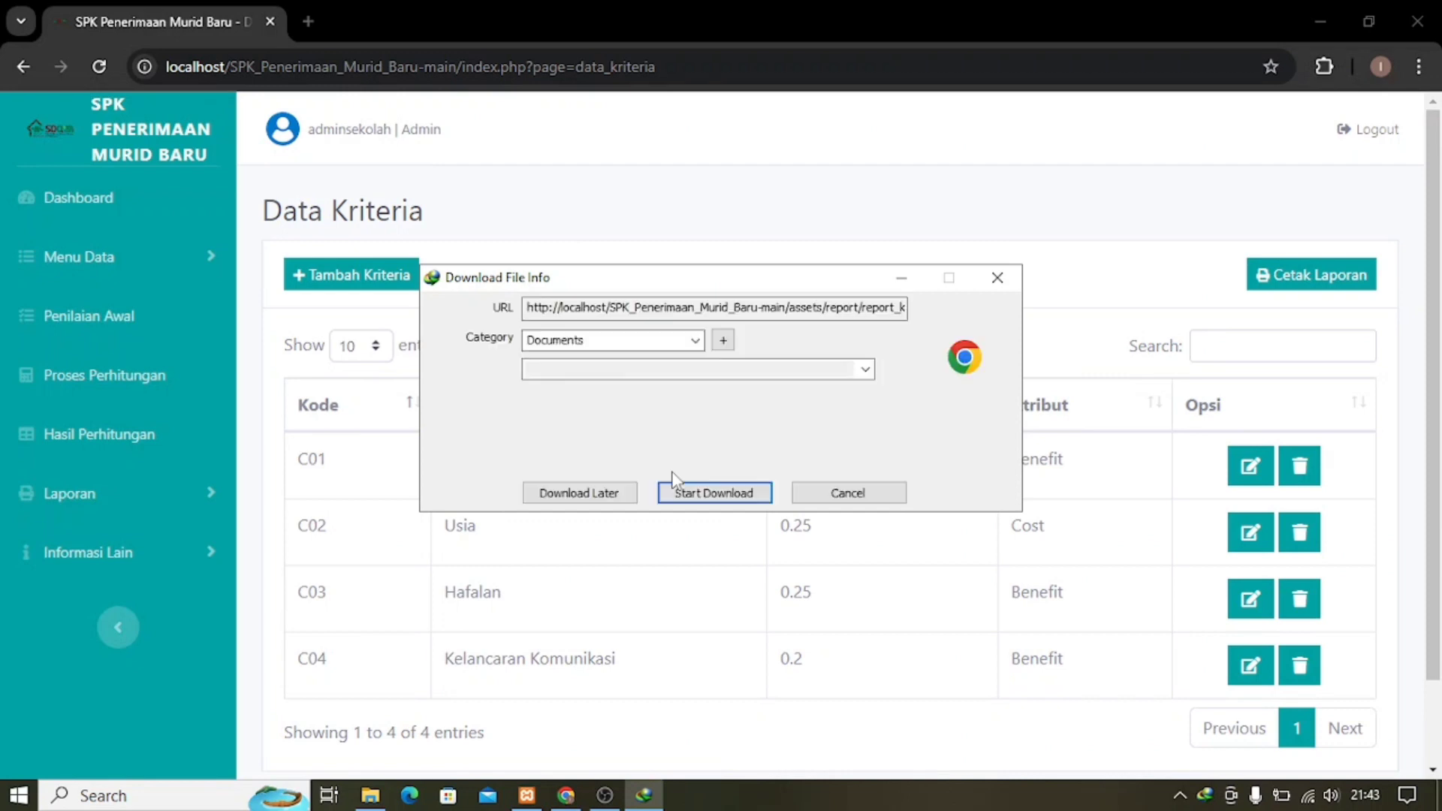
click(680, 492)
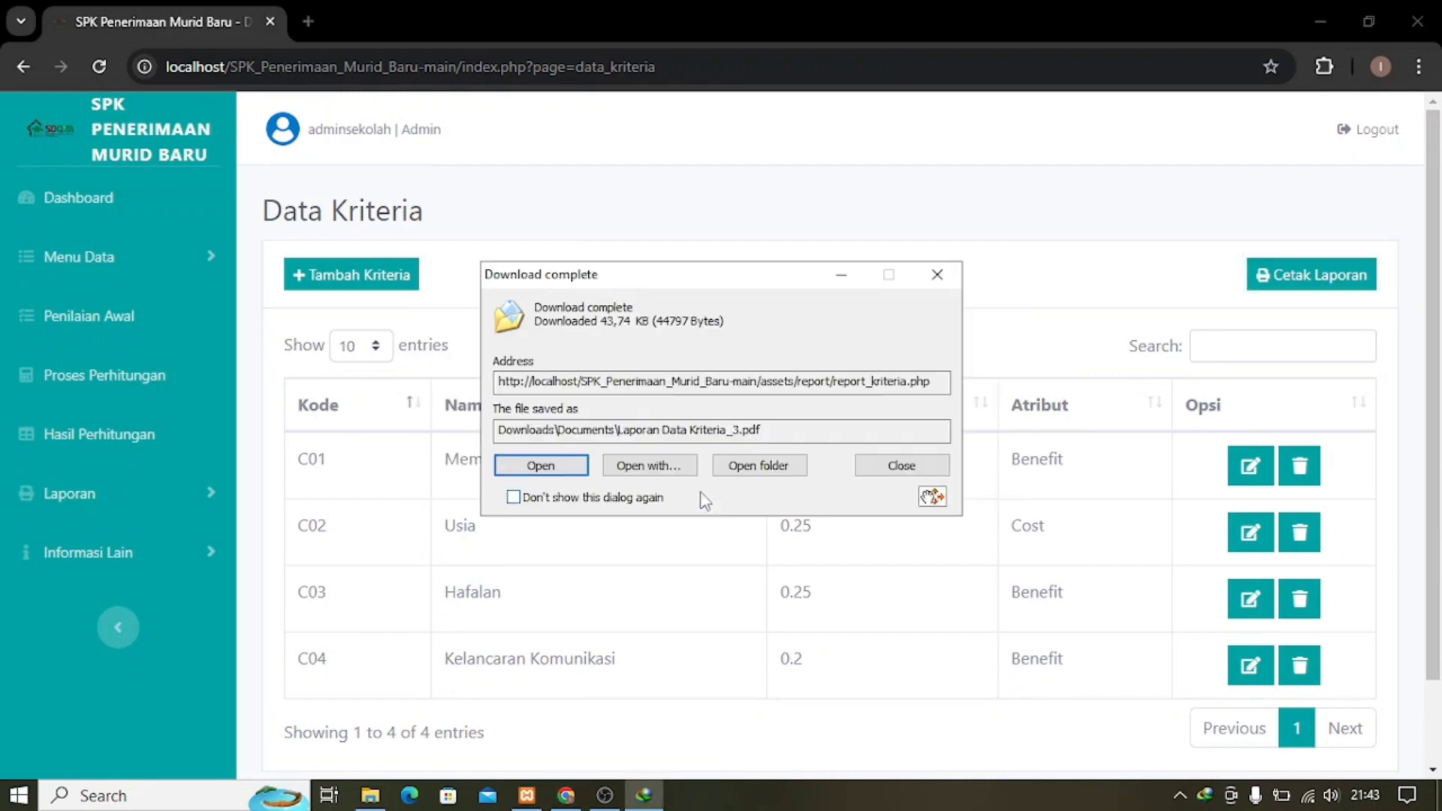
click(572, 472)
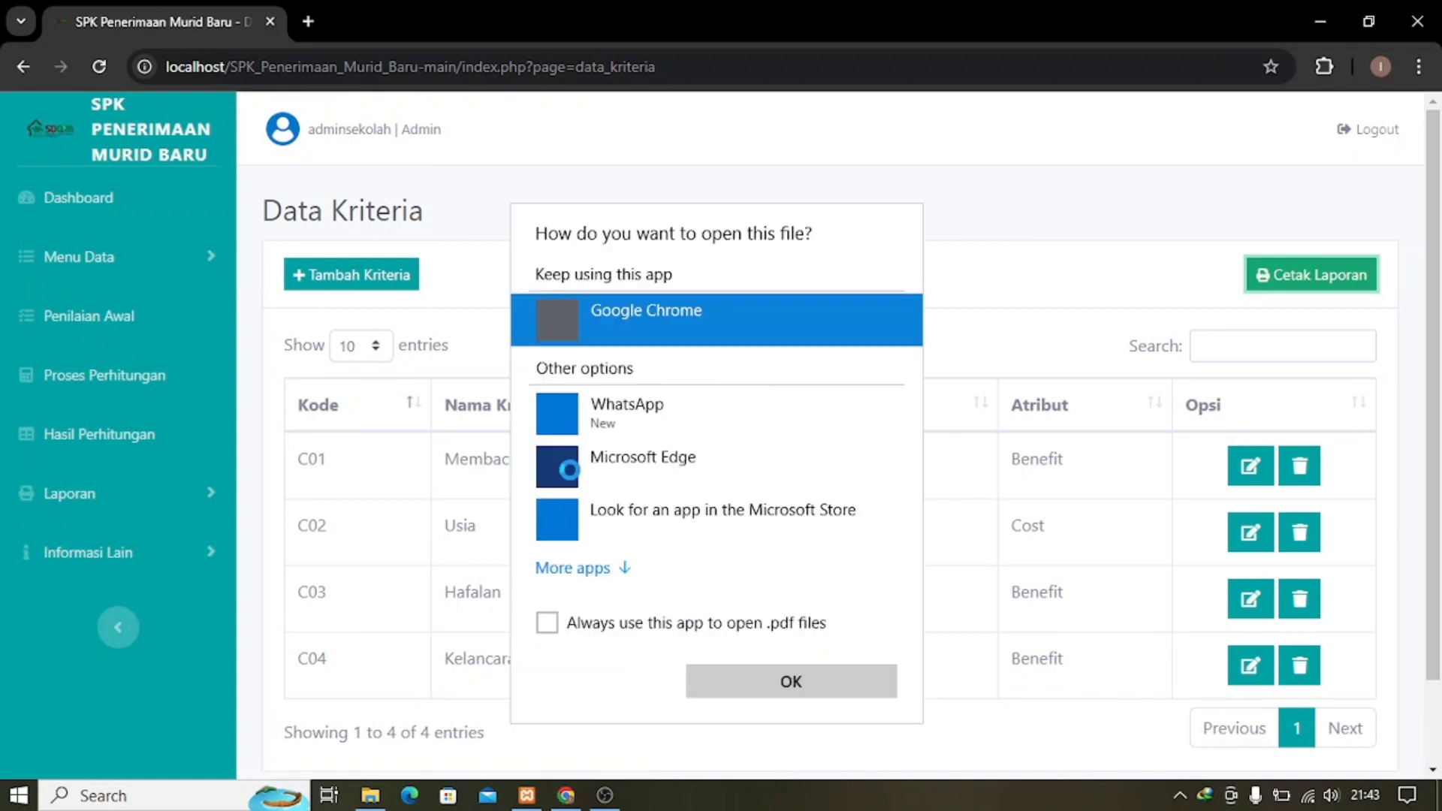
click(748, 684)
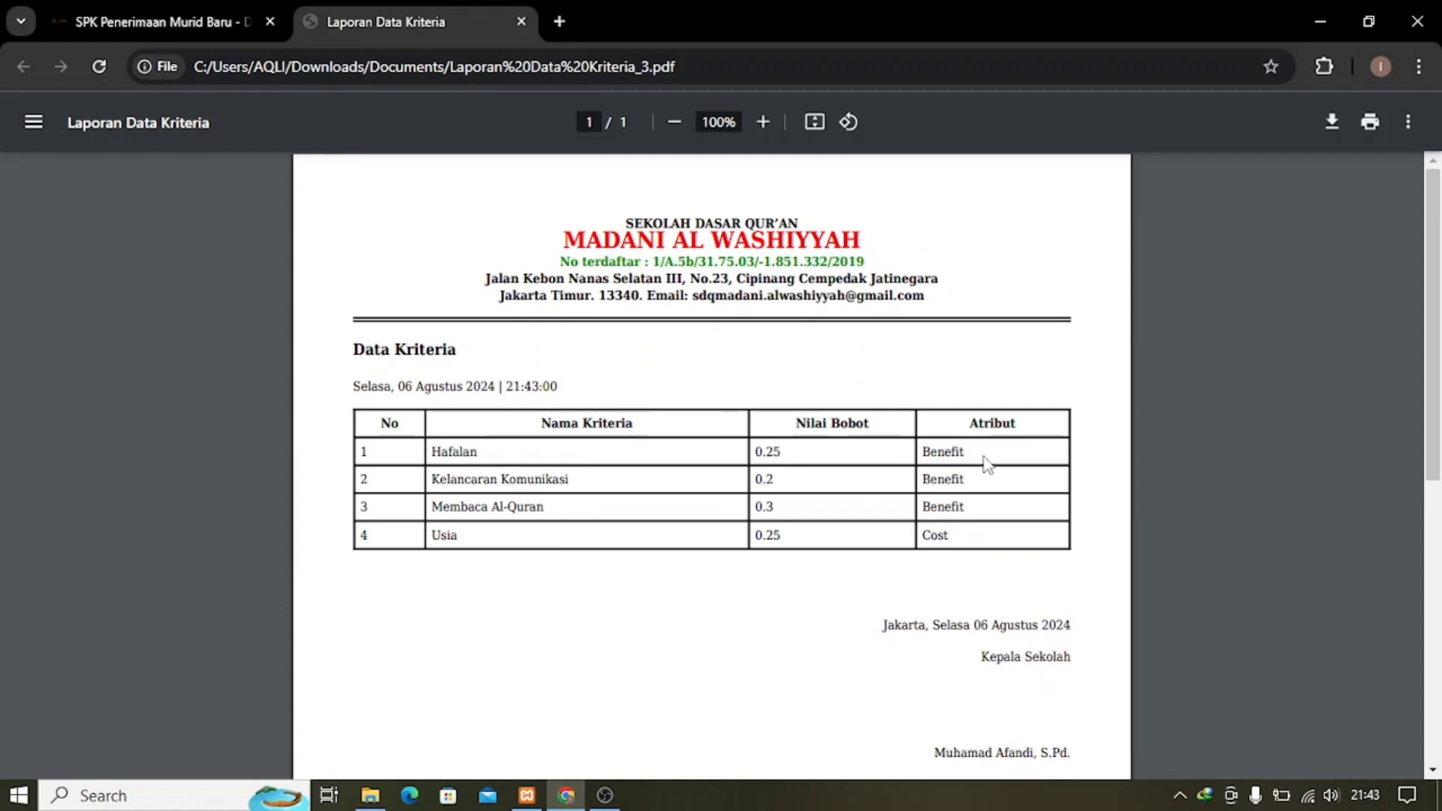
Close the Laporan Data Kriteria PDF tab to return to the criteria page.
click(522, 21)
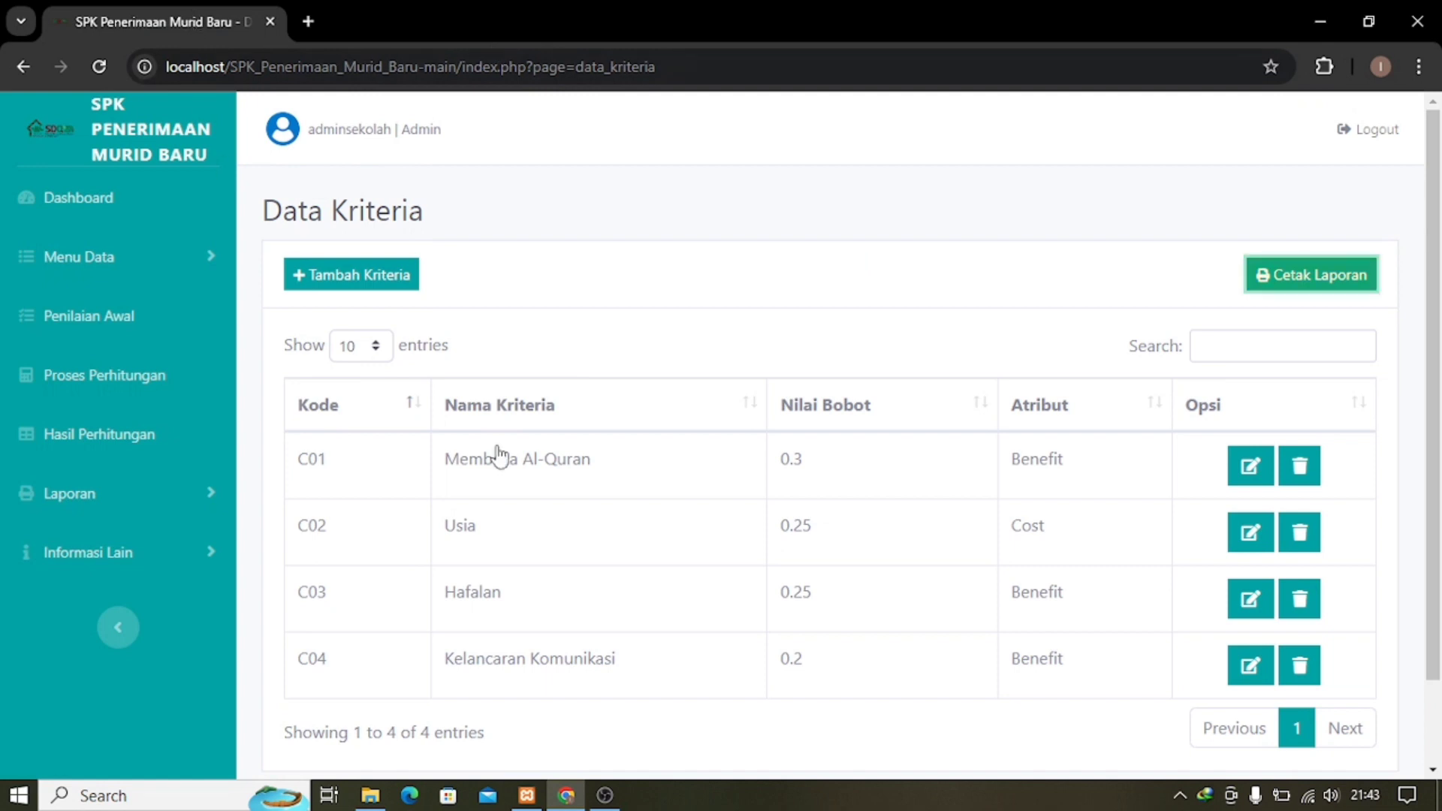
Go to Menu Data > Data Alternatif and open the Tambah Alternatif form.
scroll(1041, 567, down, 2)
scroll(624, 483, up, 2)
click(146, 265)
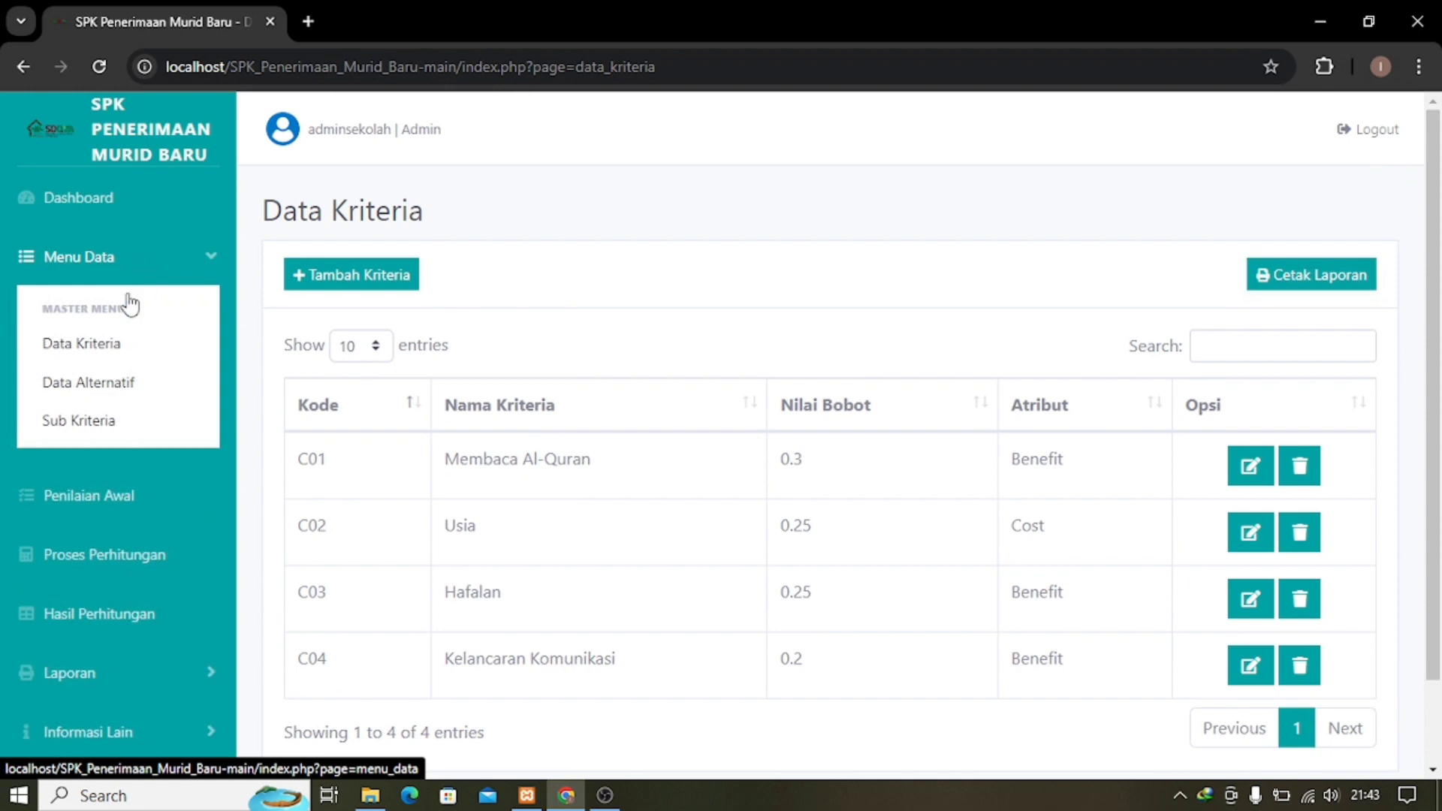
click(112, 393)
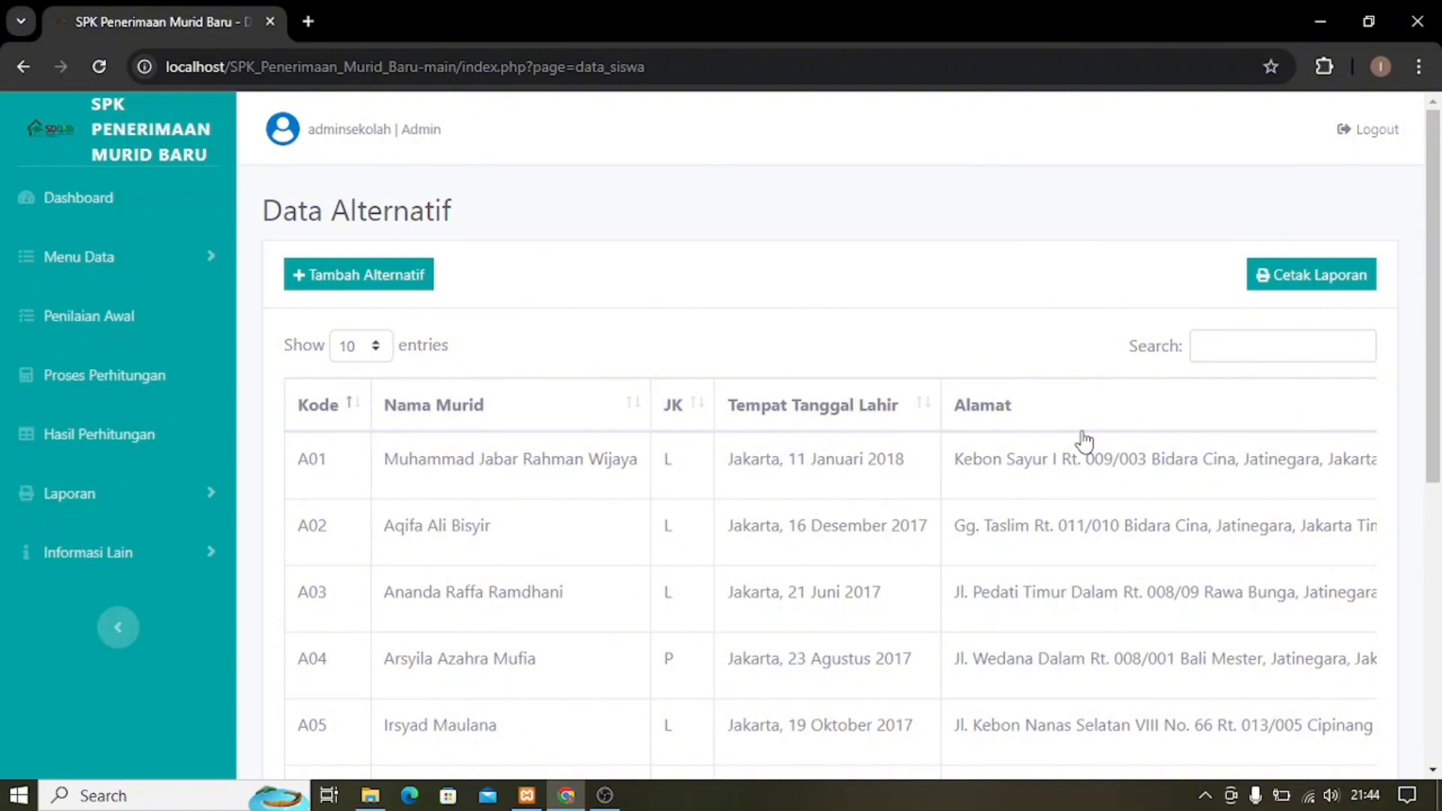
click(362, 285)
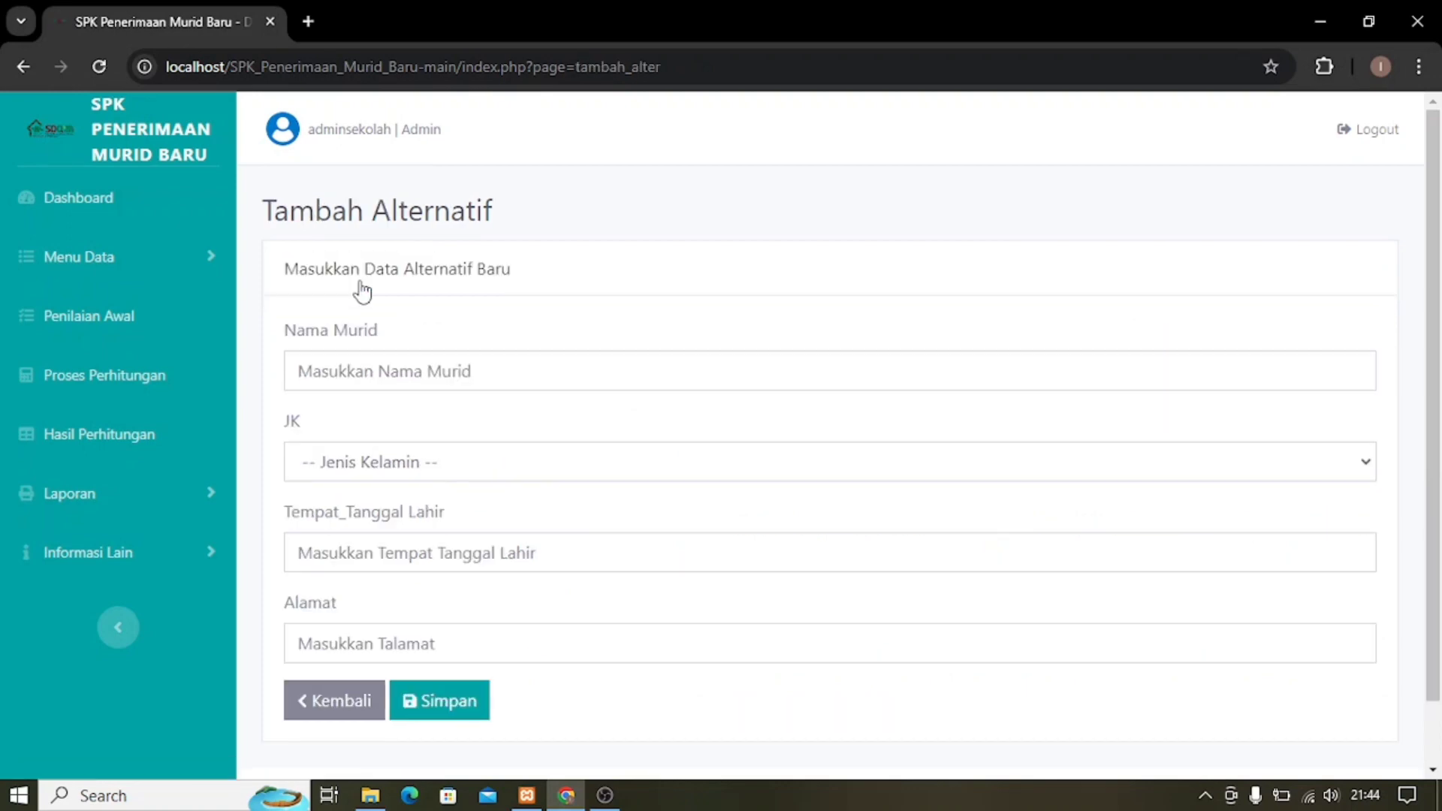
Enter the student's name in Nama Murid, correcting typos.
click(392, 376)
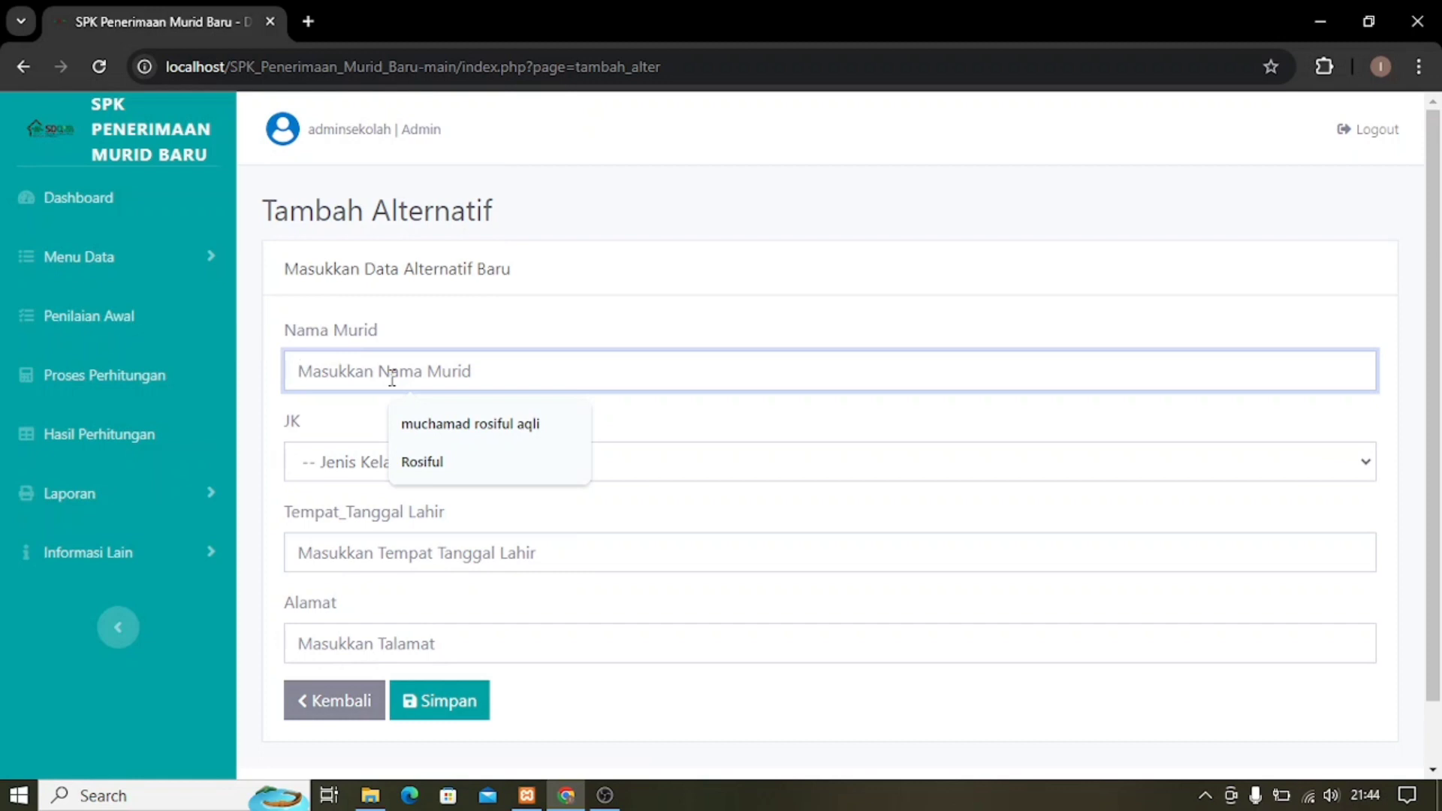
text(AQ)
key(BackSpace)
text(li)
key(BackSpace)
key(BackSpace)
text(qli)
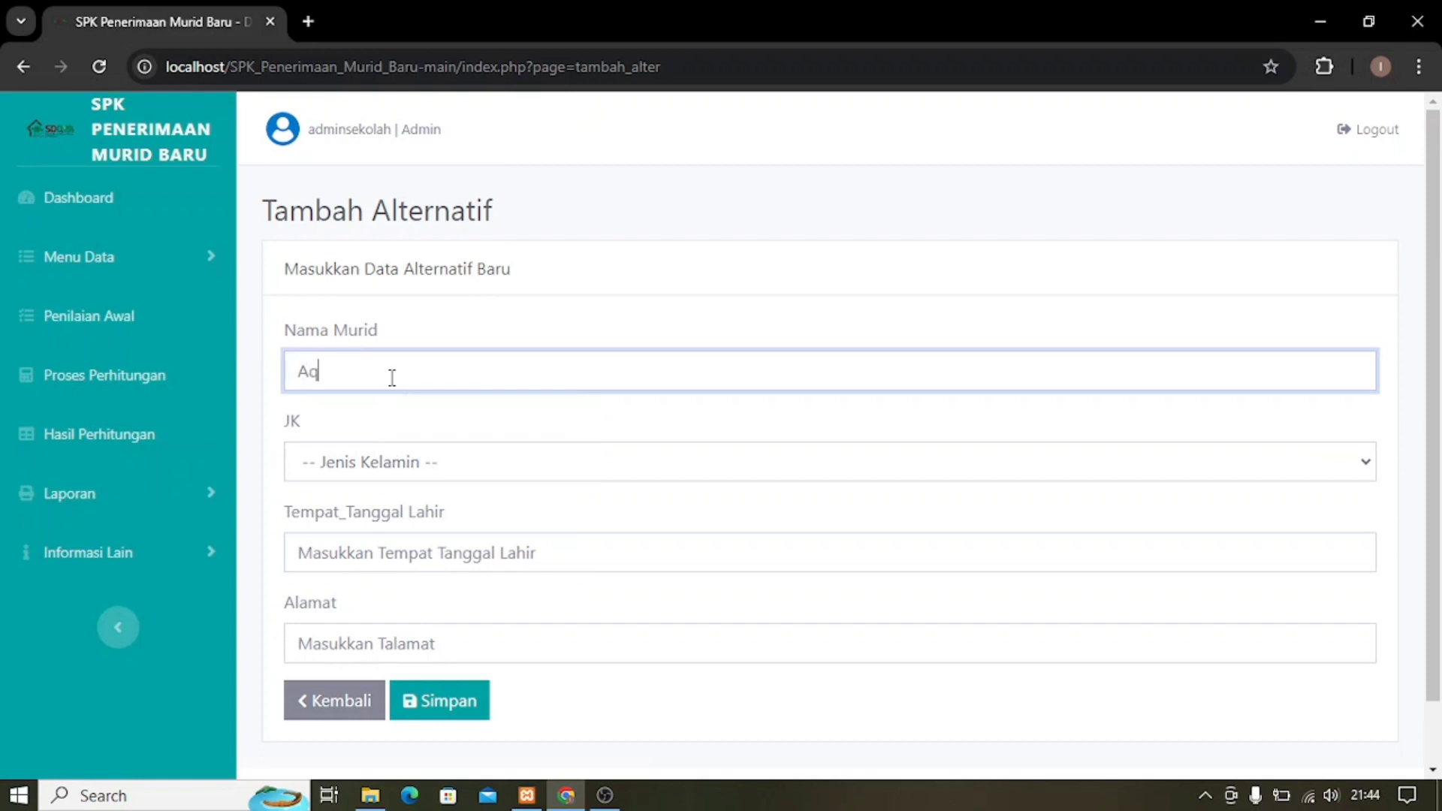
Set gender L, fill birthplace/date and address from suggestions, and save the student.
click(363, 477)
click(344, 517)
click(369, 554)
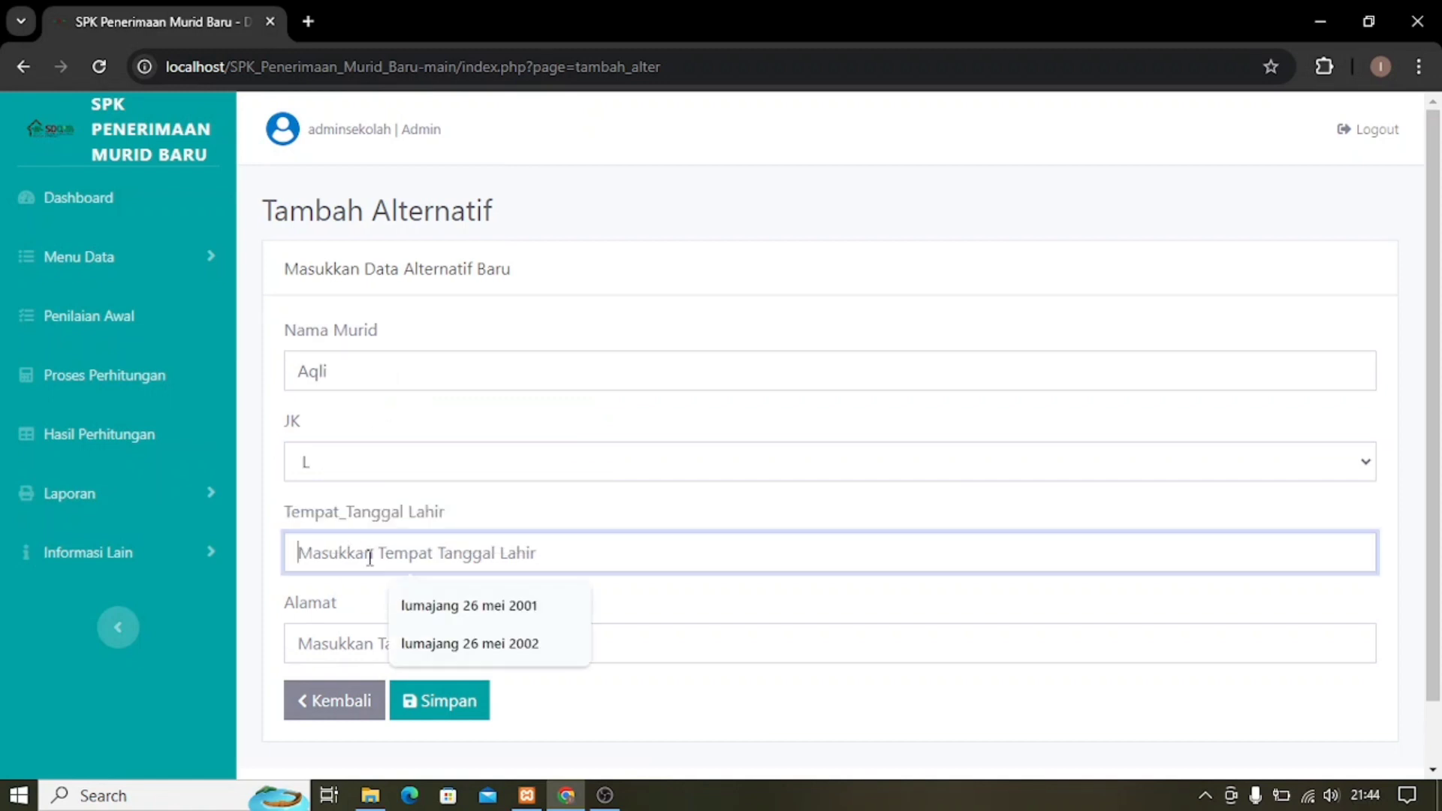
click(418, 644)
click(416, 648)
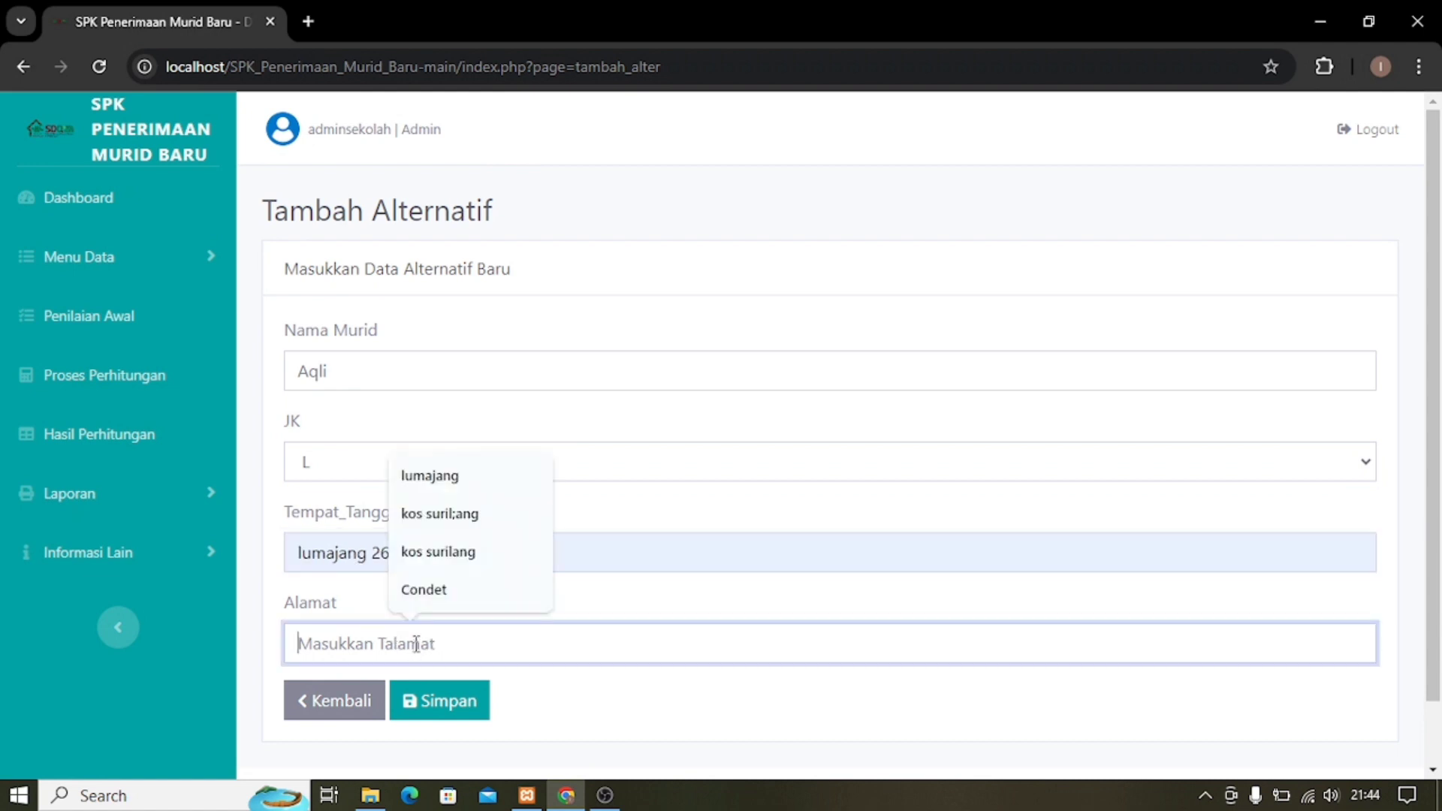
click(433, 478)
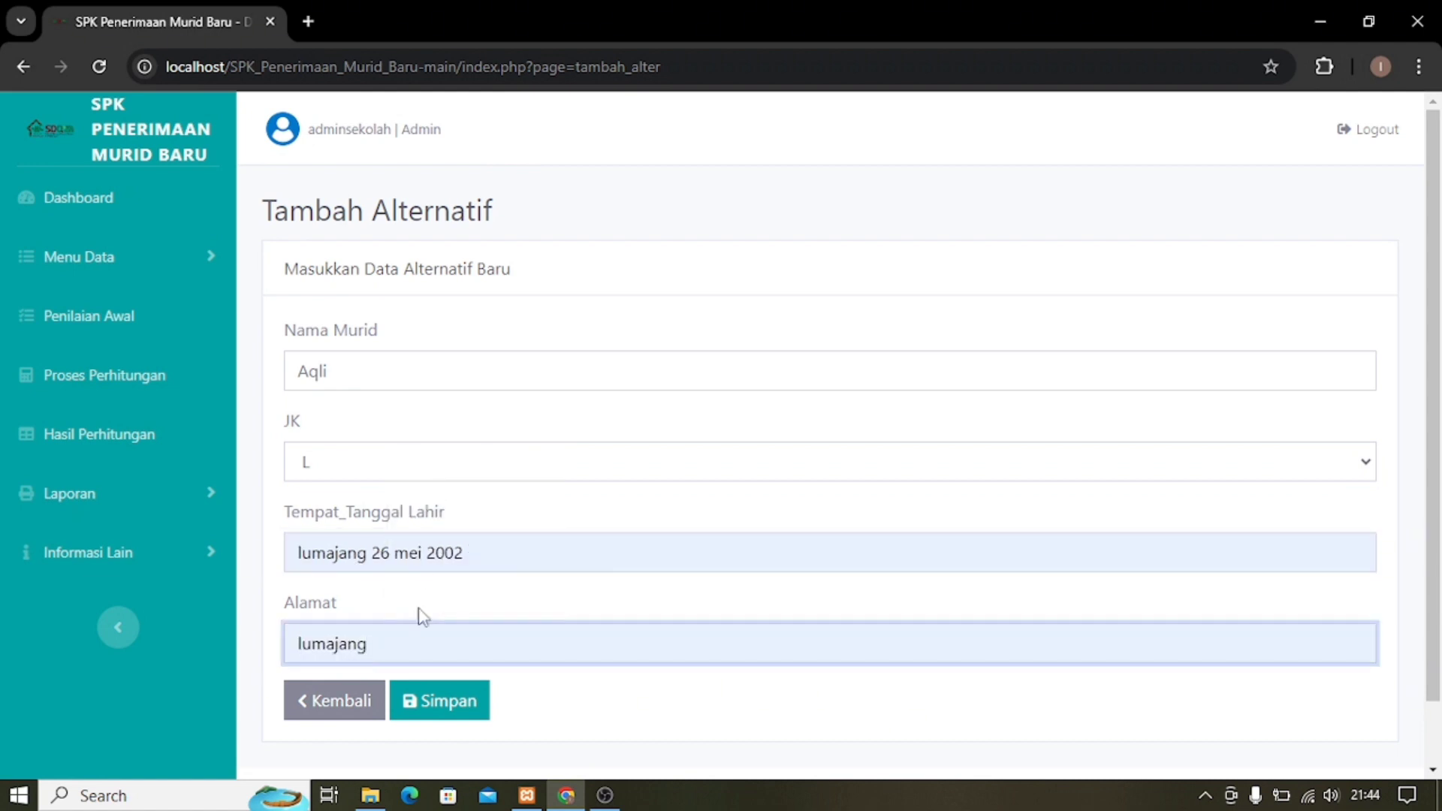
click(438, 702)
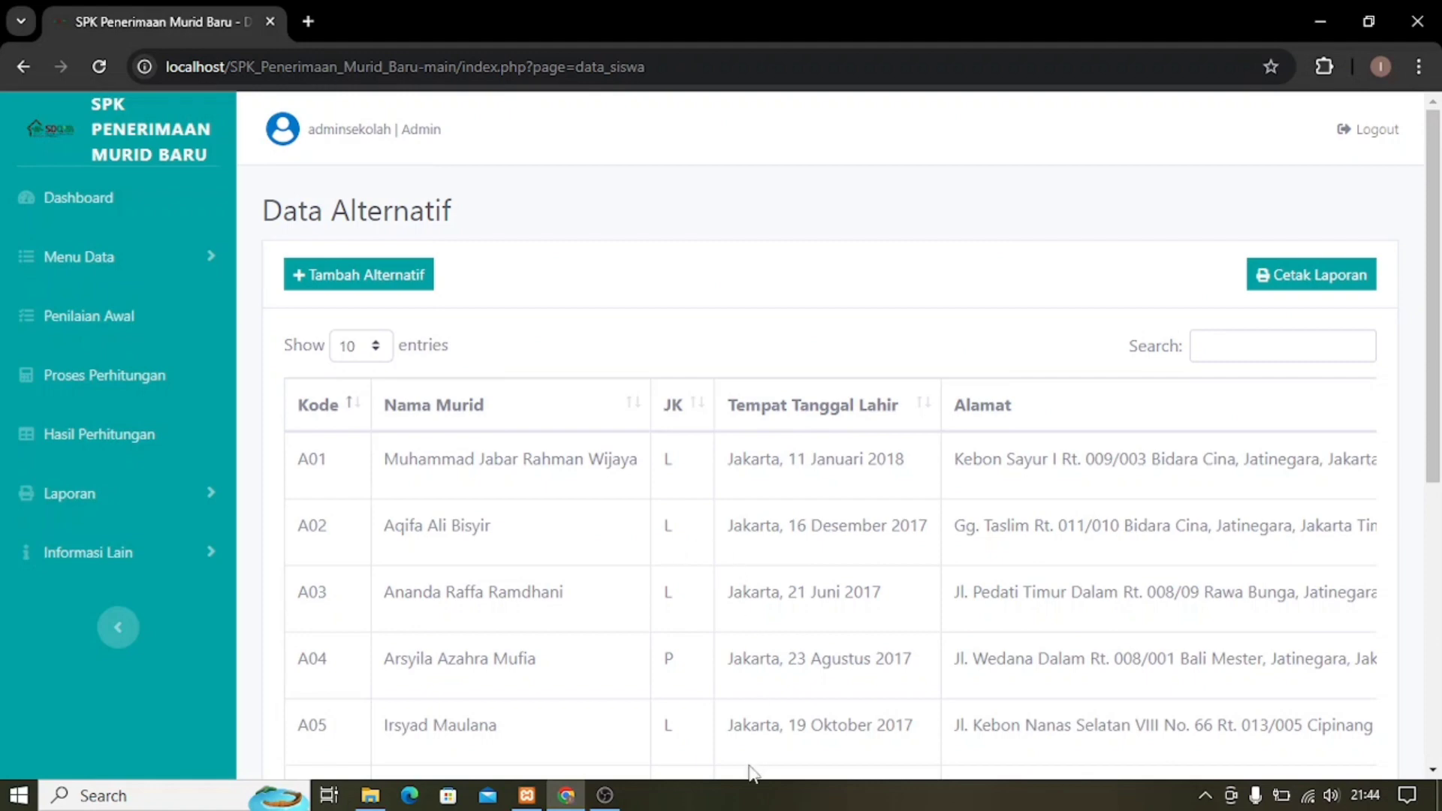
On page 2, change student A14's address to jakarta and save.
scroll(796, 740, down, 5)
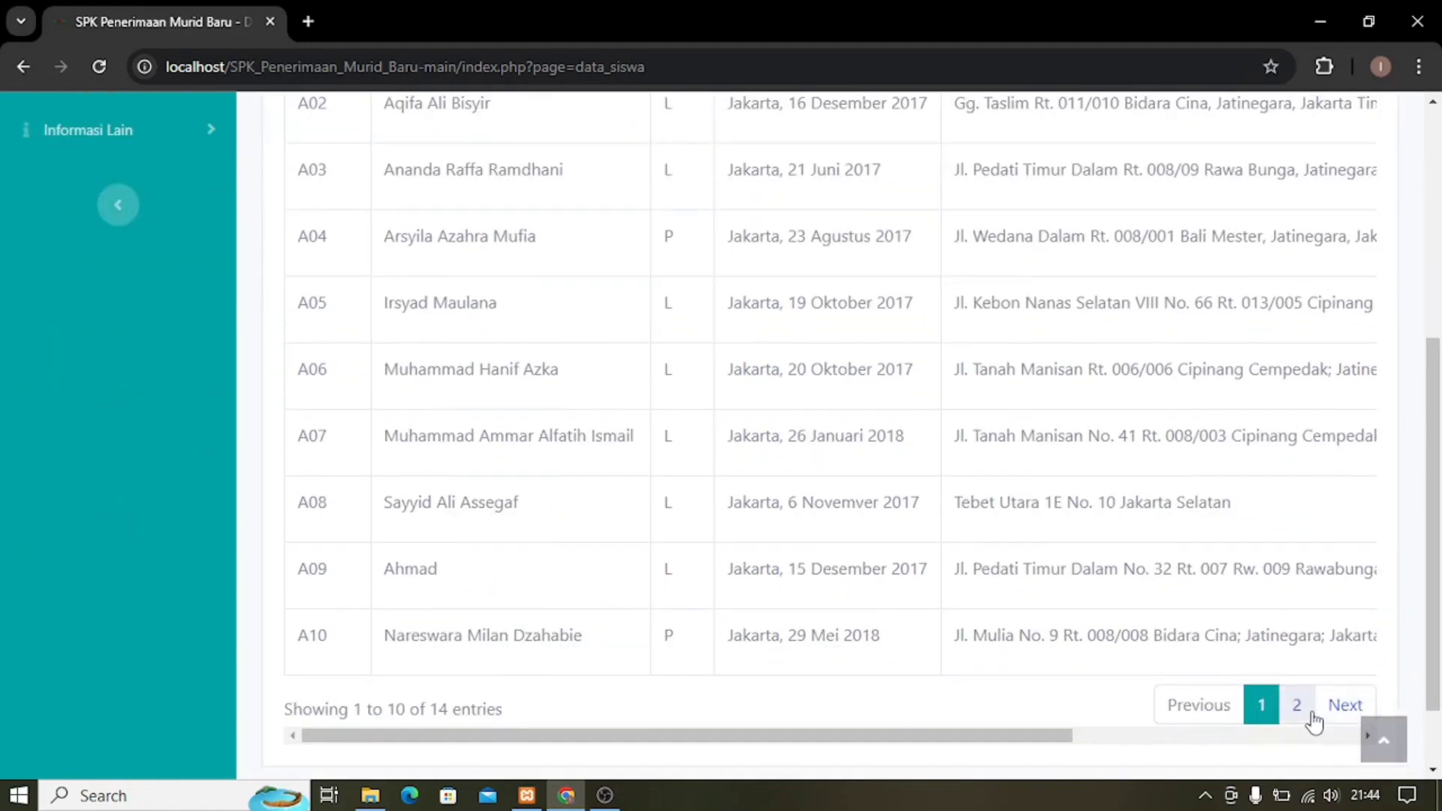
click(1314, 712)
drag(1028, 648, 1283, 639)
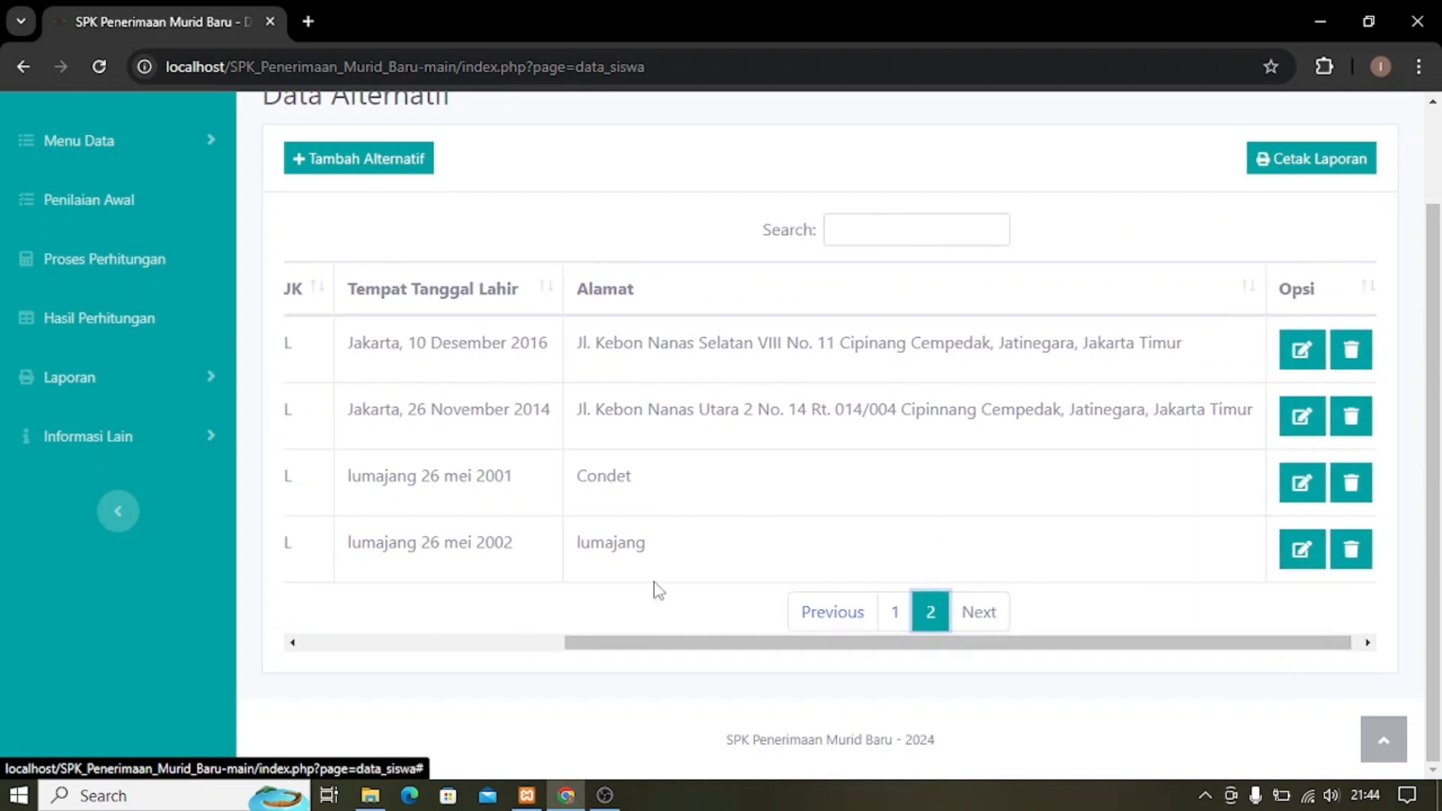
click(1305, 556)
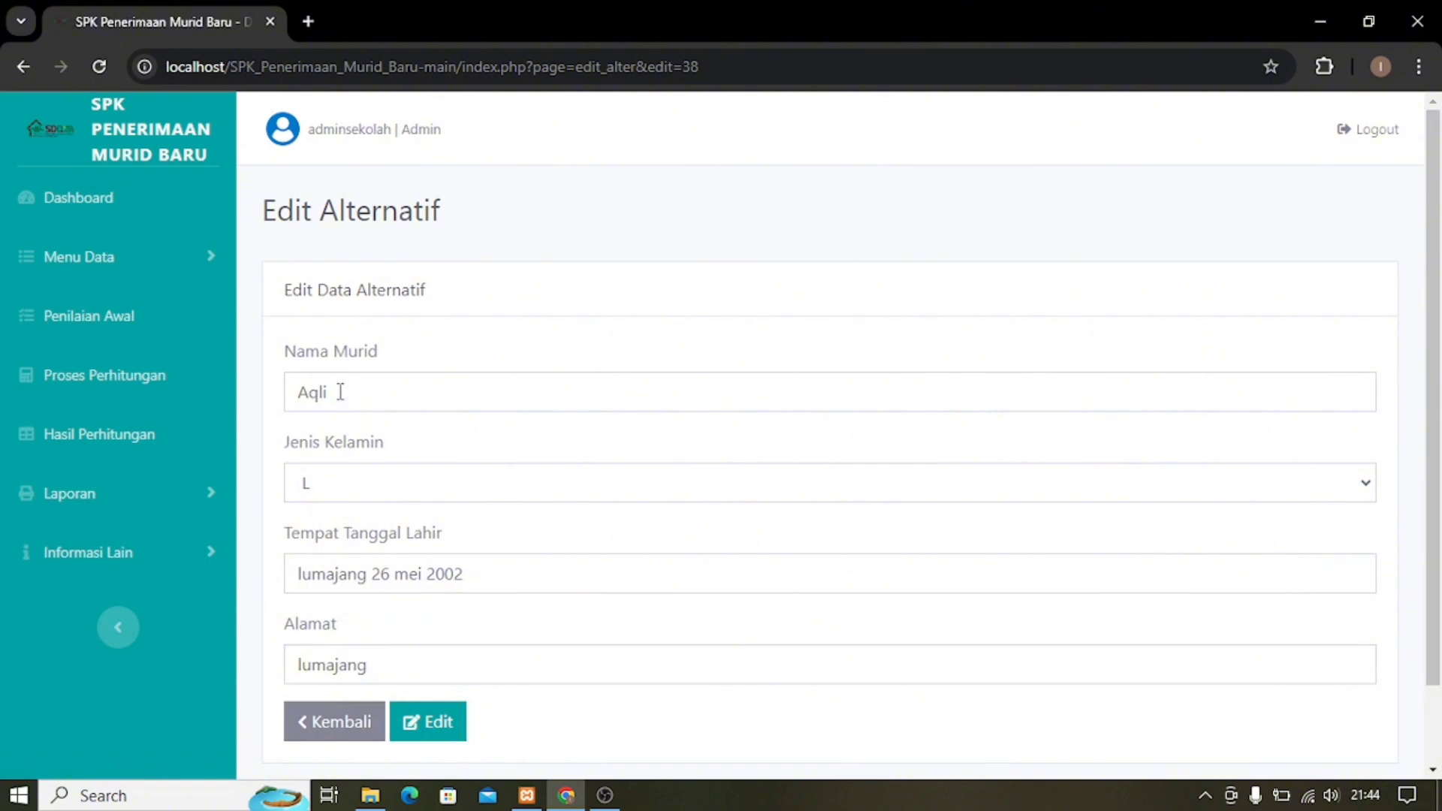
drag(387, 669, 284, 669)
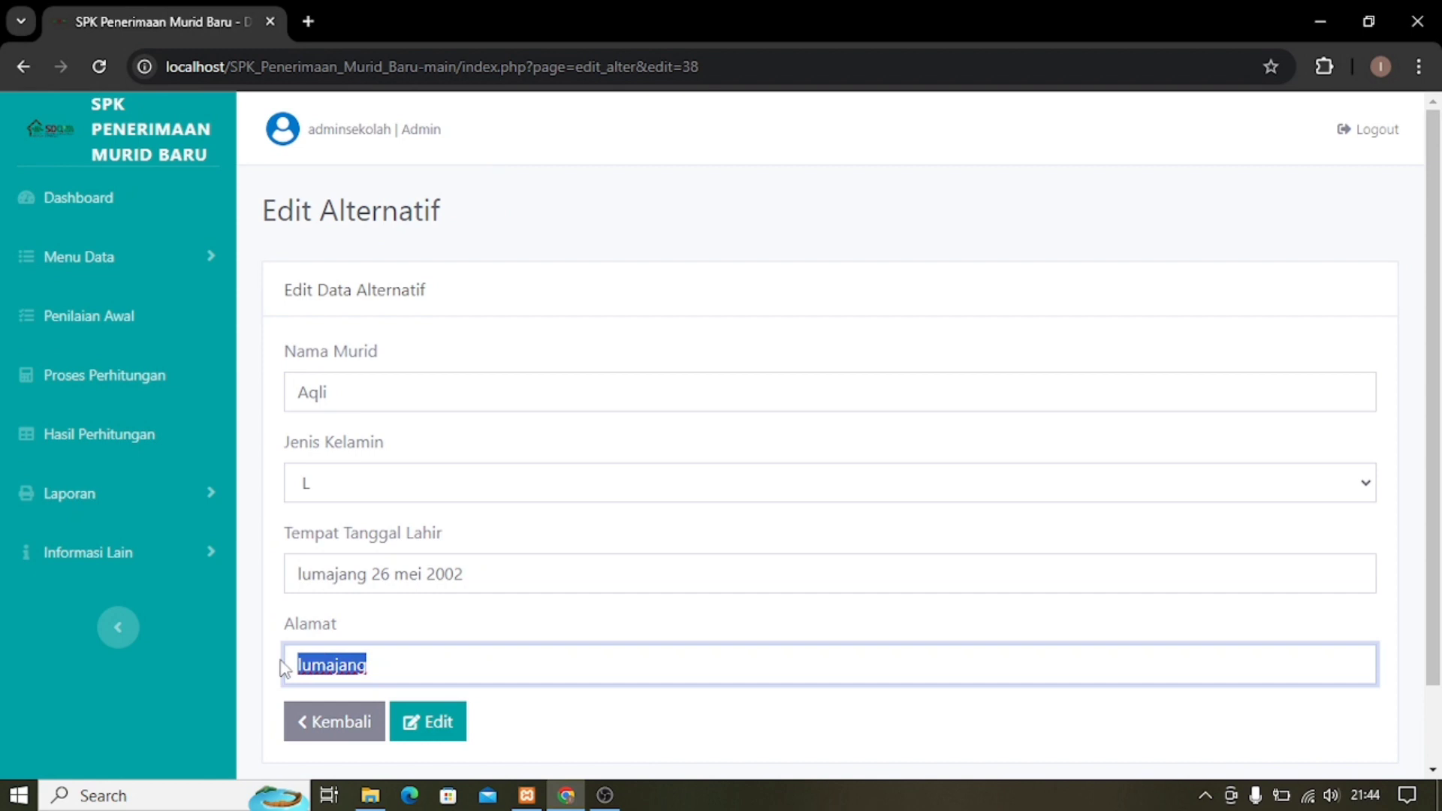
text(jakarta)
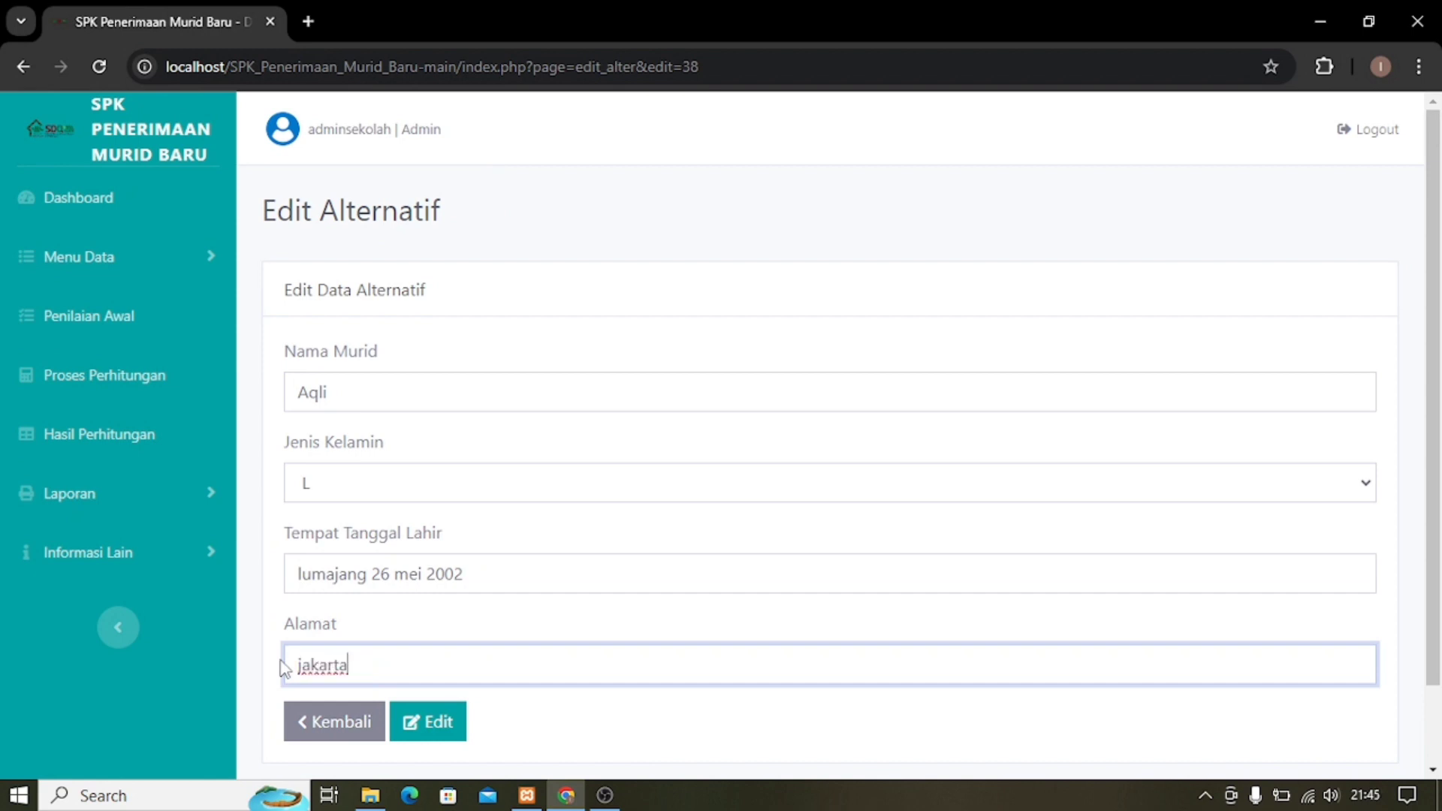
click(420, 723)
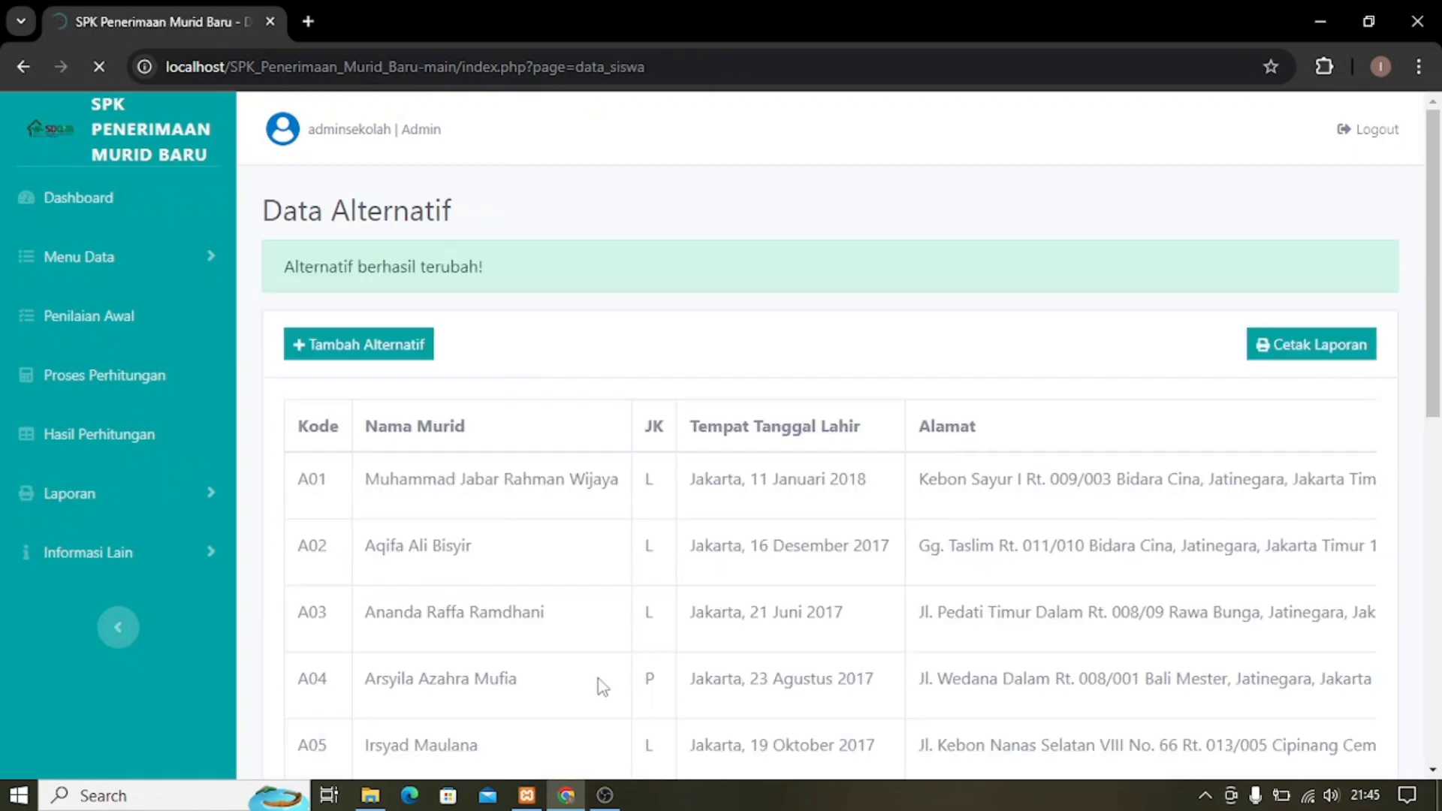
Return to page 2 of Data Alternatif and bring up A14's delete confirmation.
scroll(680, 631, down, 8)
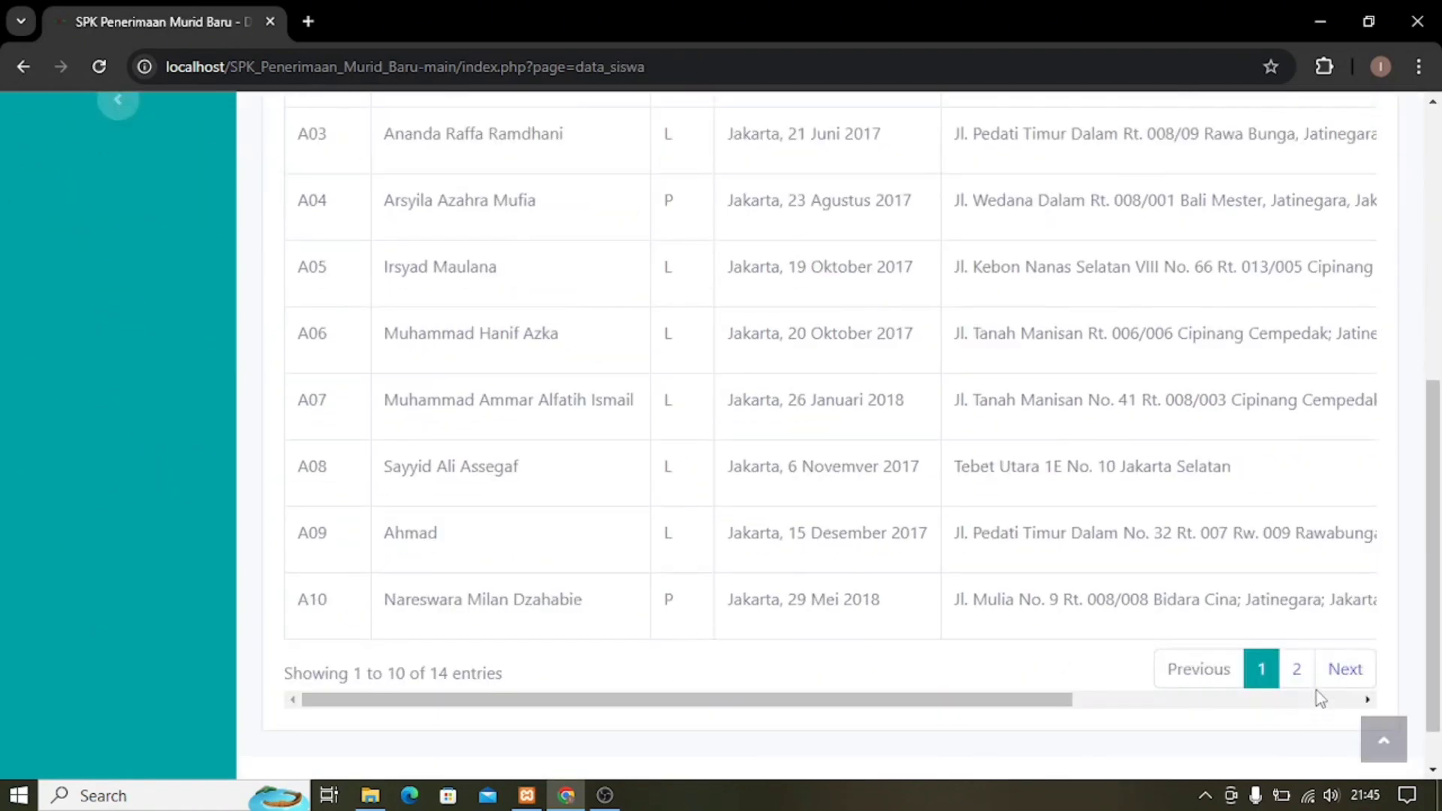
click(1298, 670)
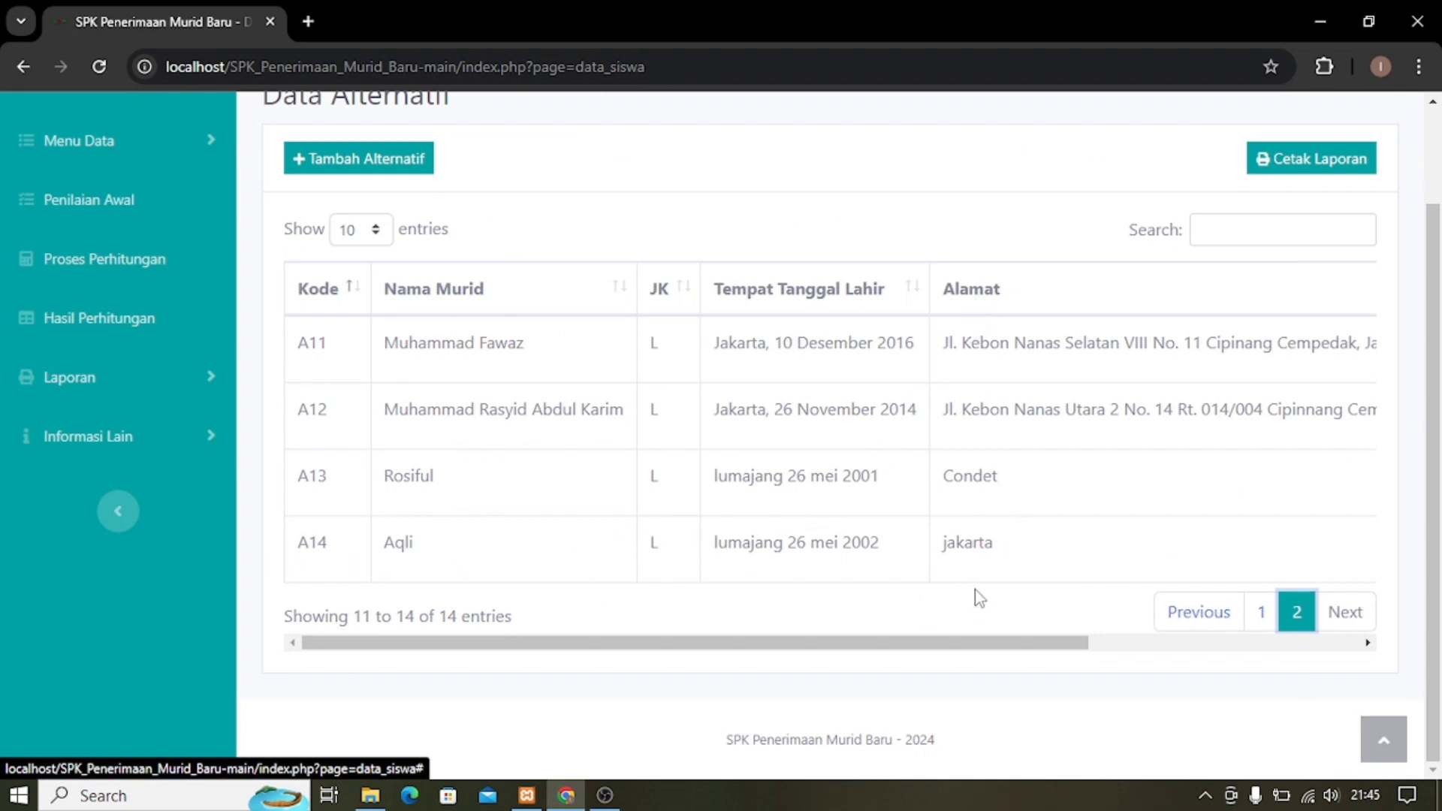
drag(928, 648, 1295, 685)
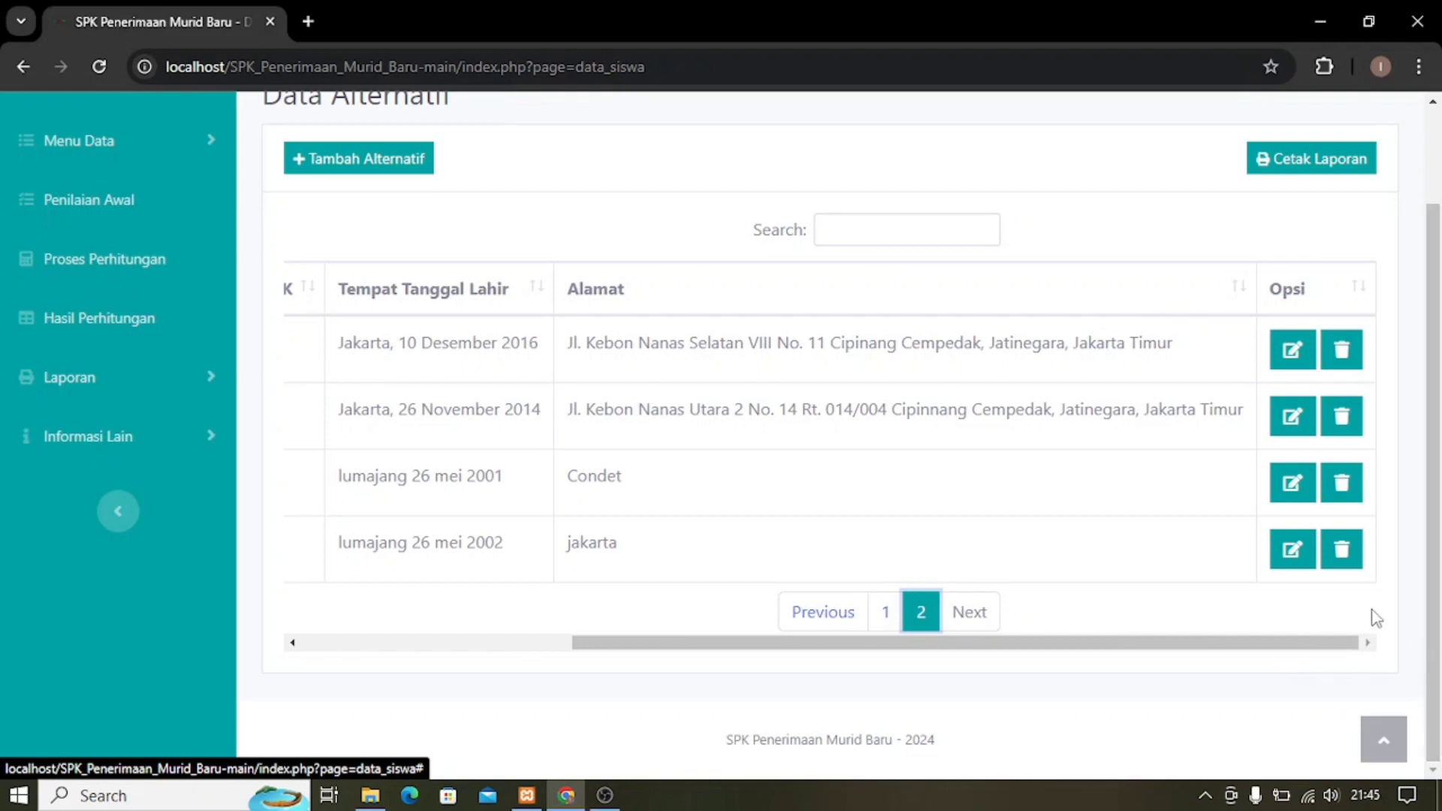
click(1342, 558)
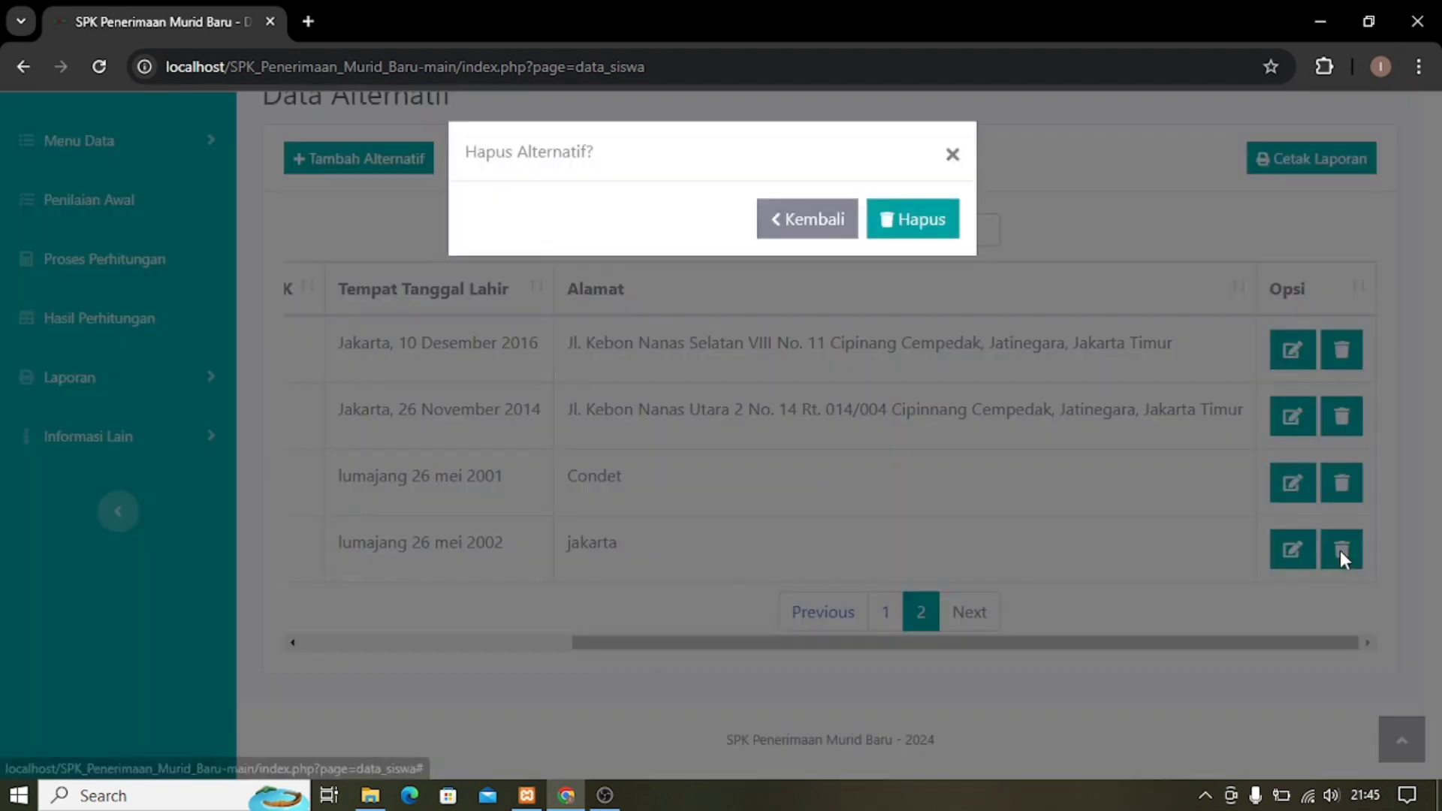
click(907, 227)
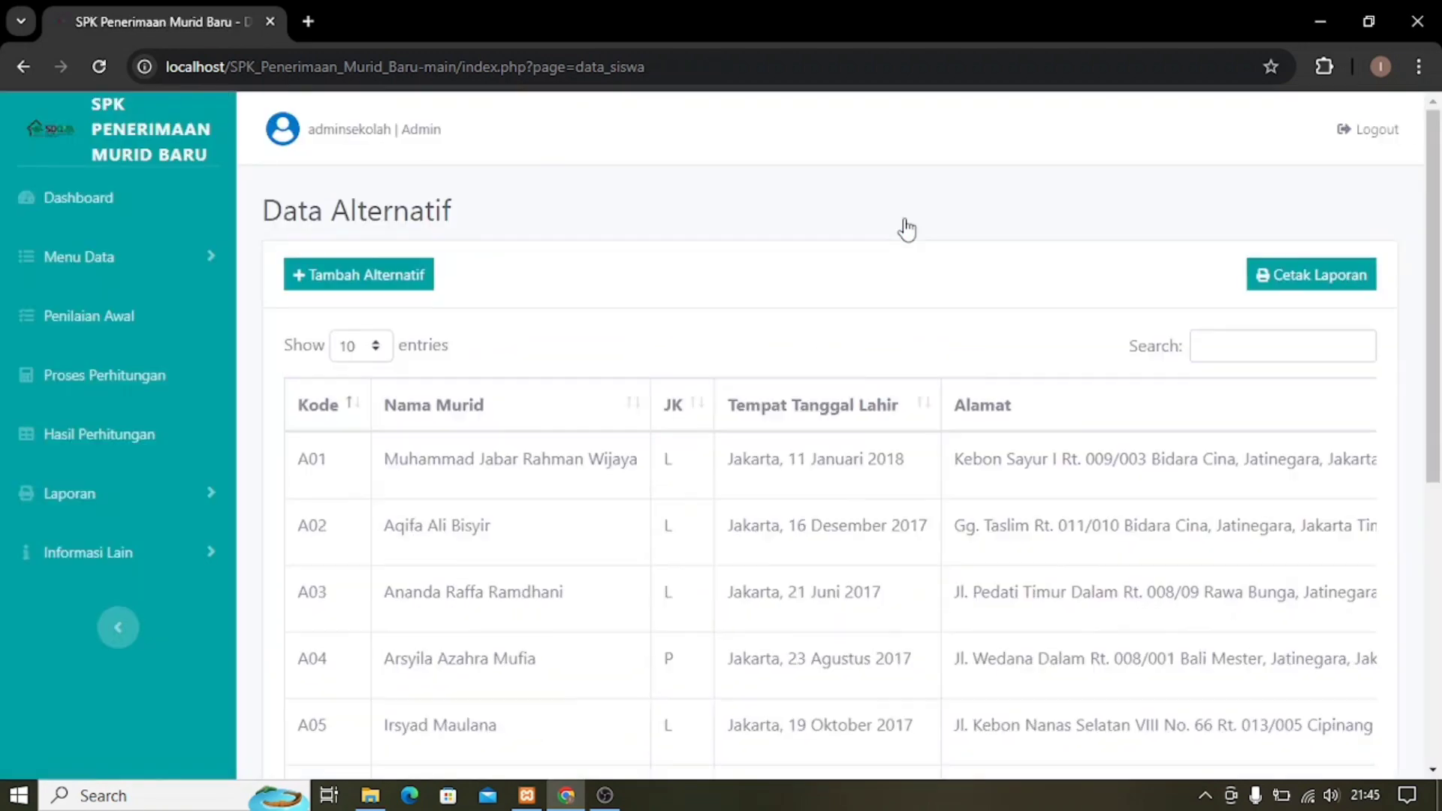
scroll(1110, 492, down, 3)
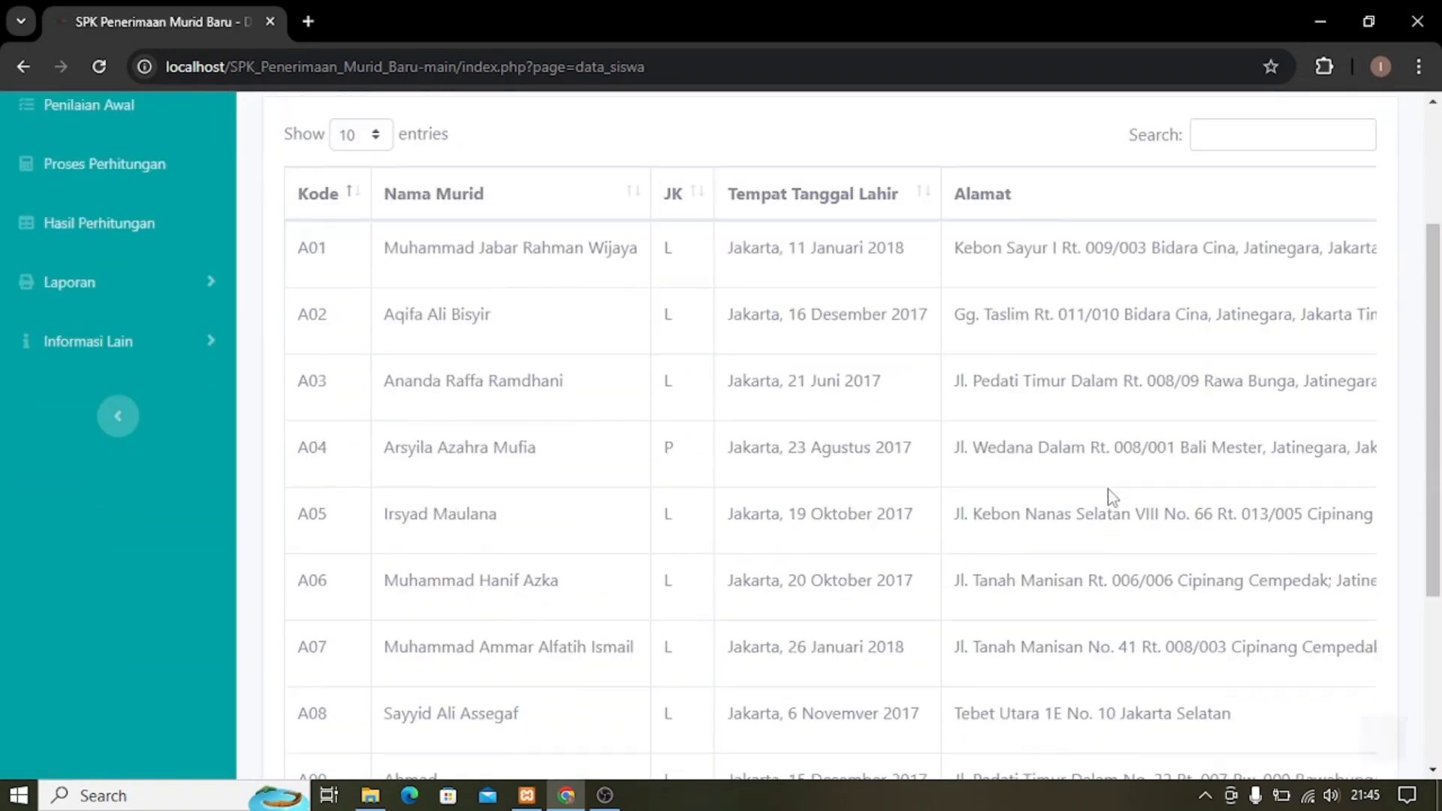
scroll(1110, 493, down, 4)
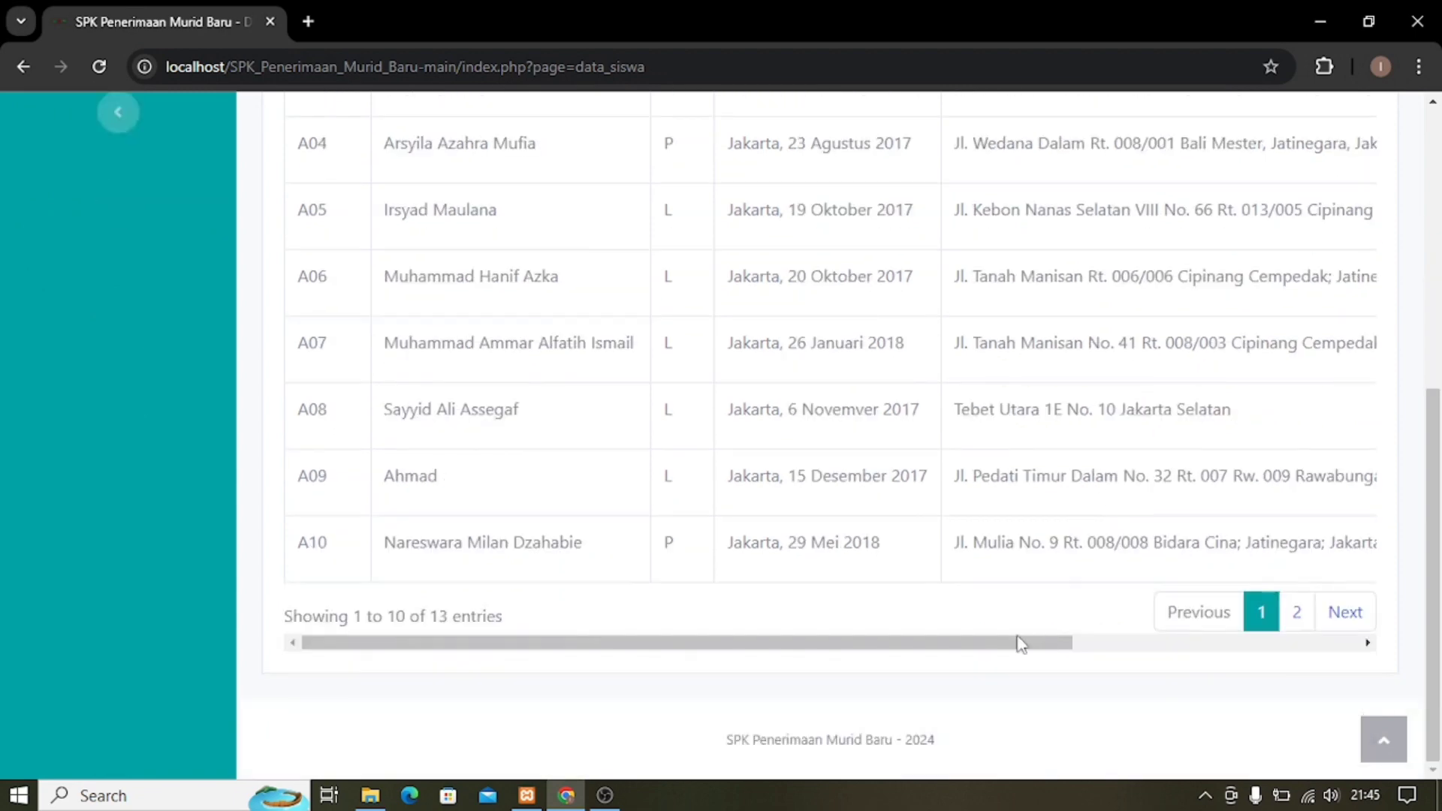
drag(974, 645, 1375, 602)
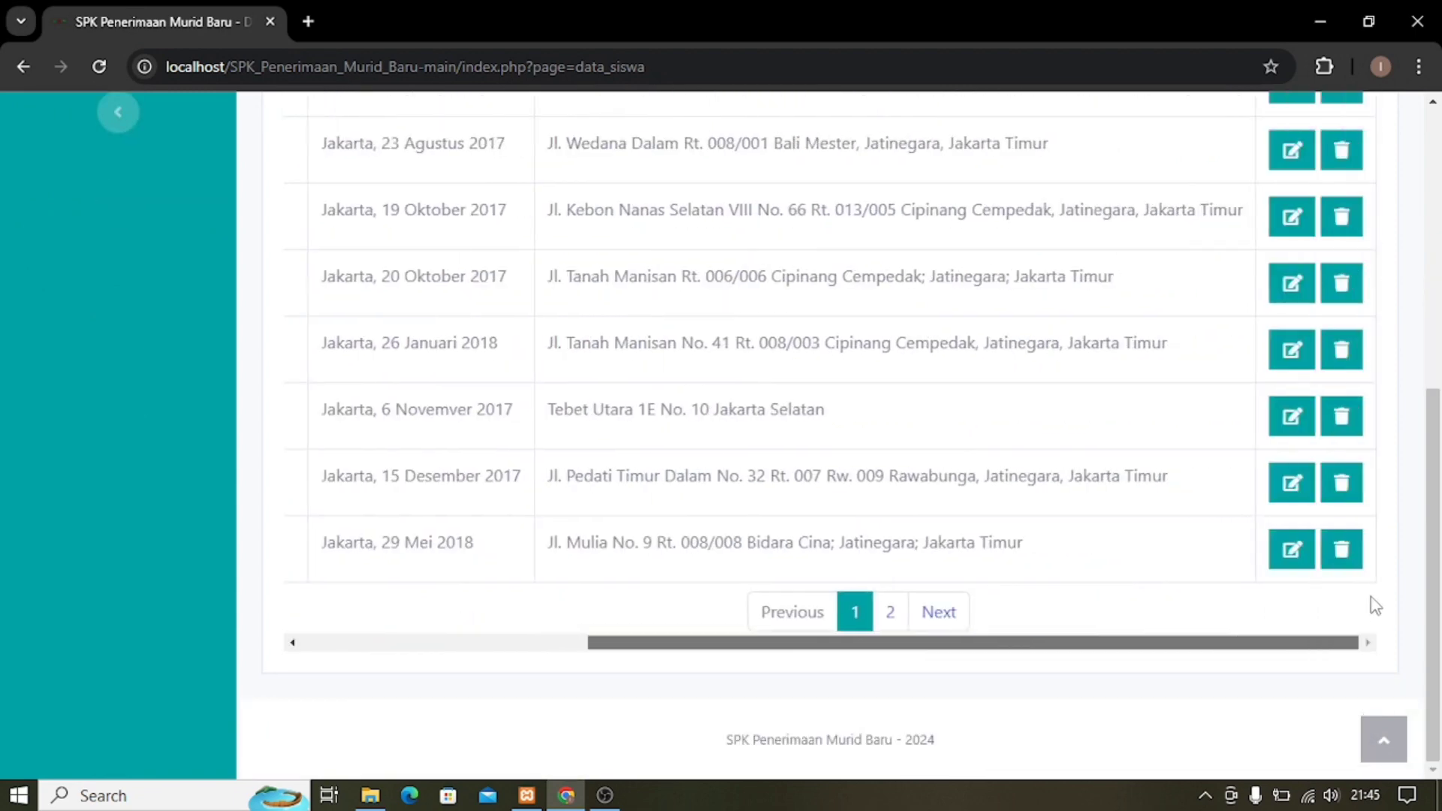
click(890, 612)
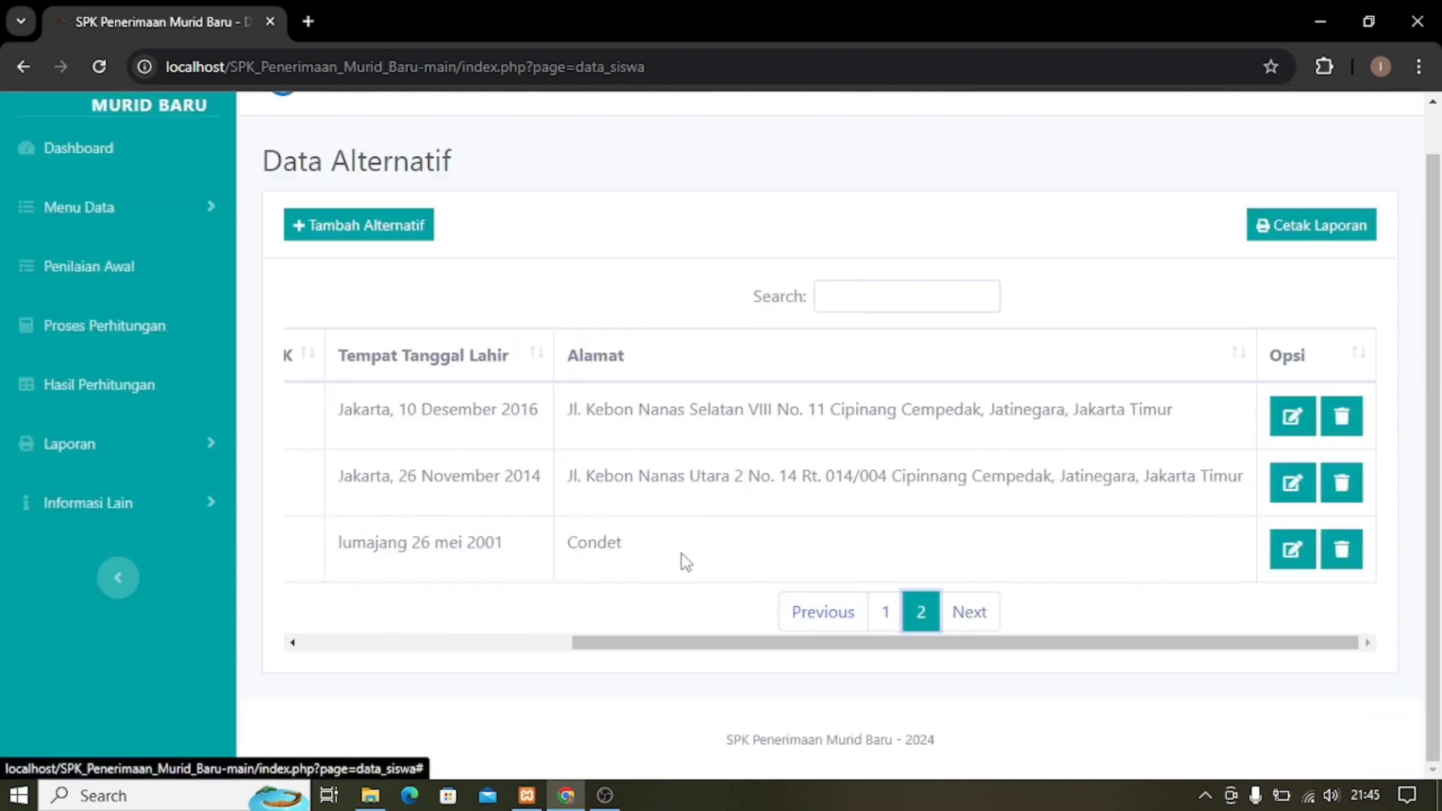
drag(589, 625, 350, 581)
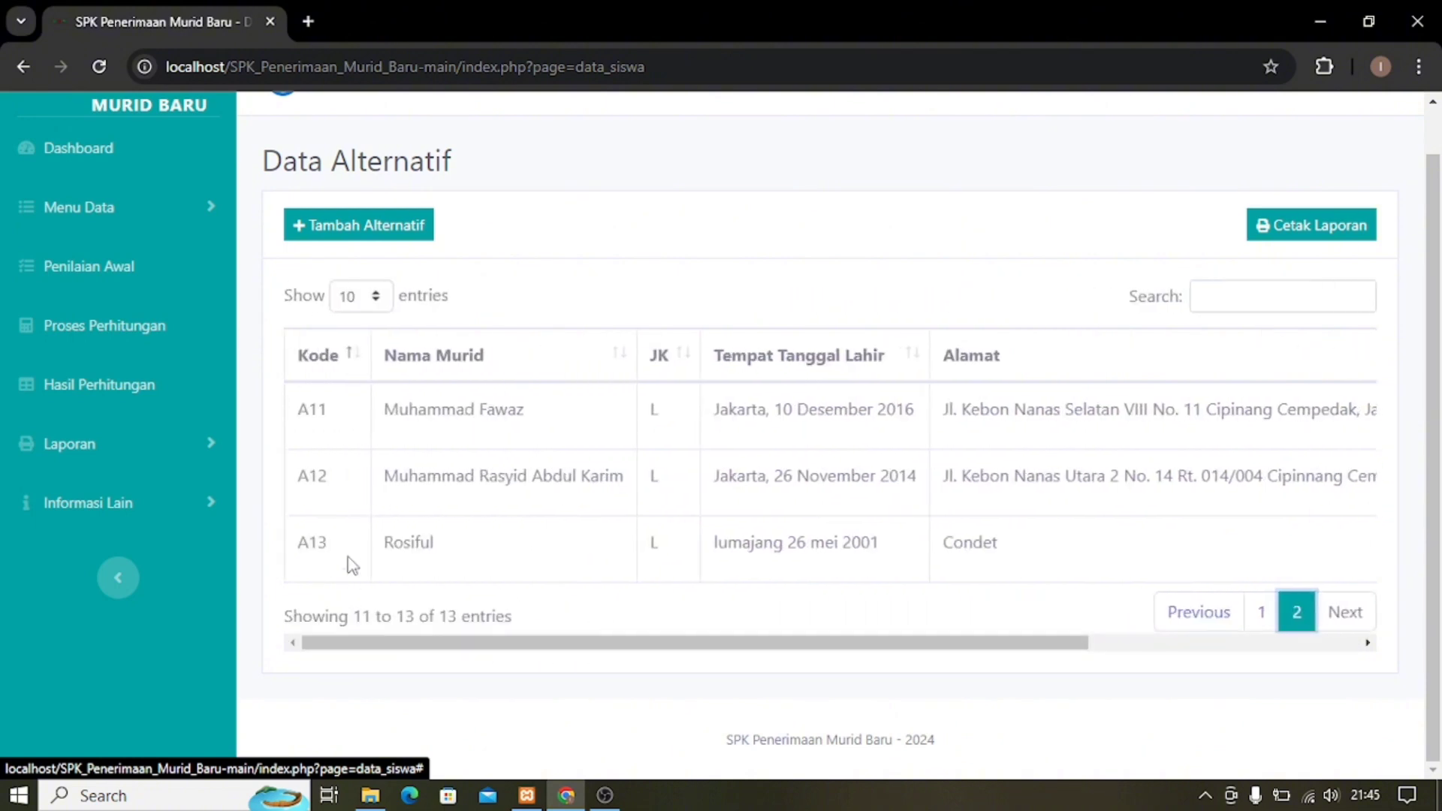
drag(363, 648, 550, 643)
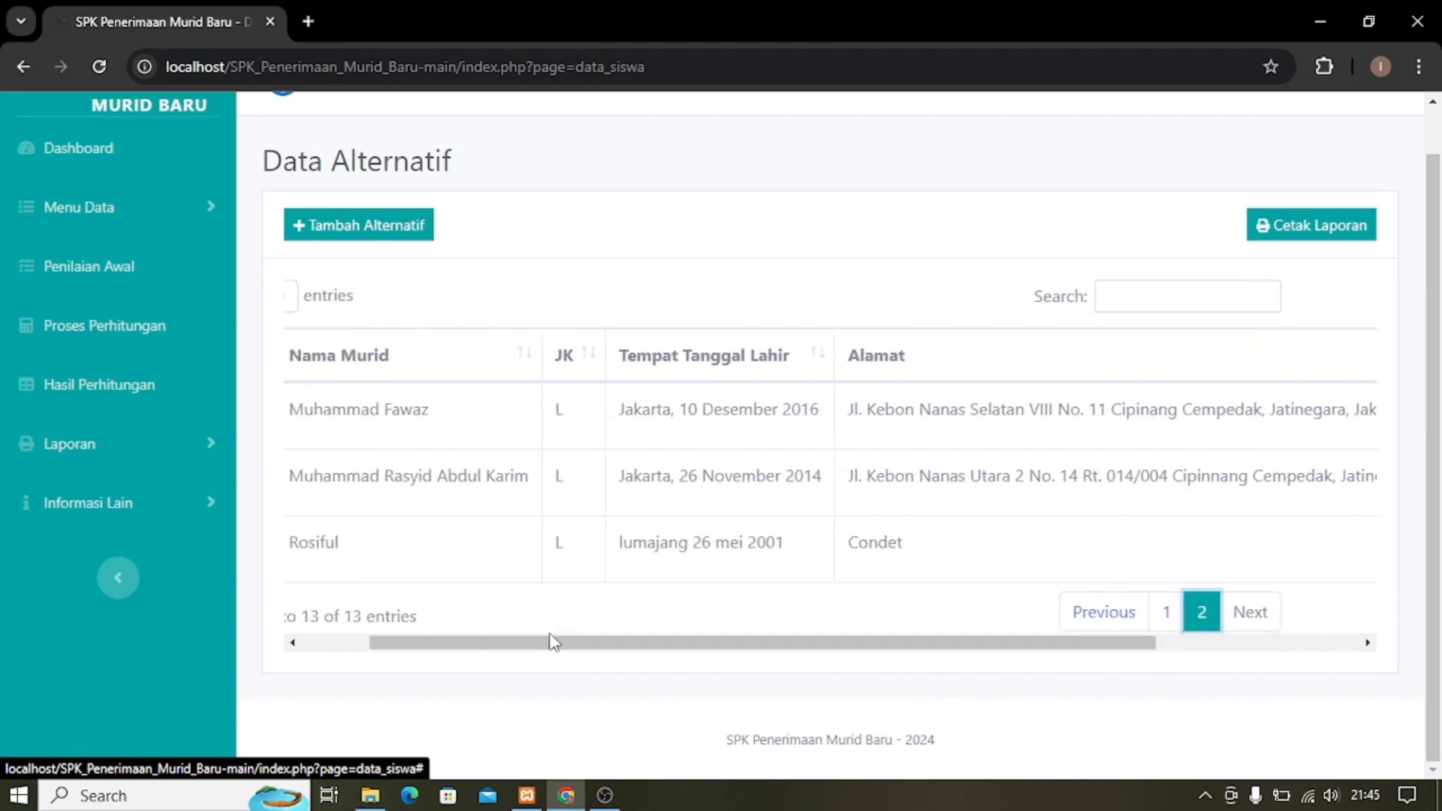
scroll(1217, 455, up, 1)
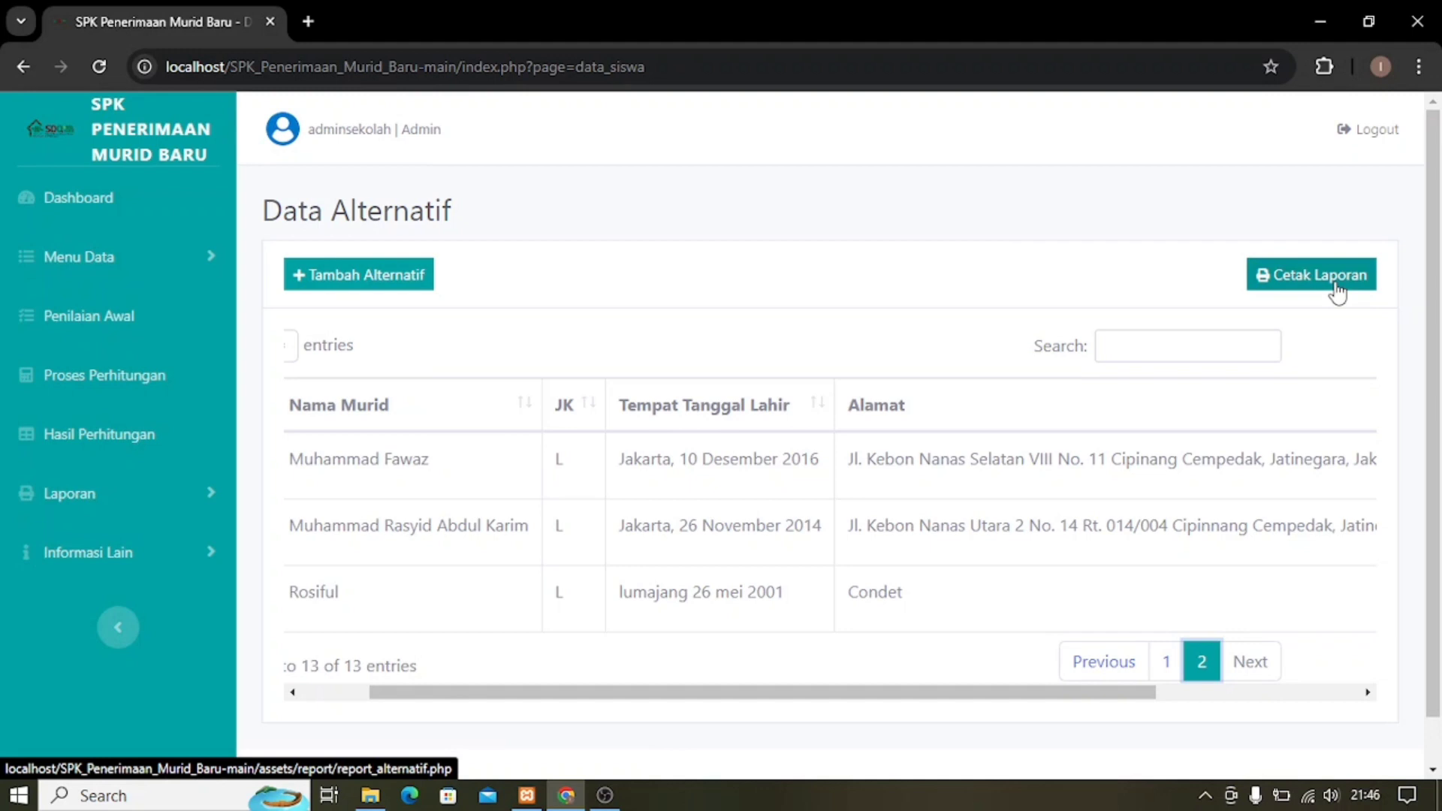
Download the Data Alternatif report as Laporan Data Alternatif_3.pdf, review it, then close it.
click(1335, 289)
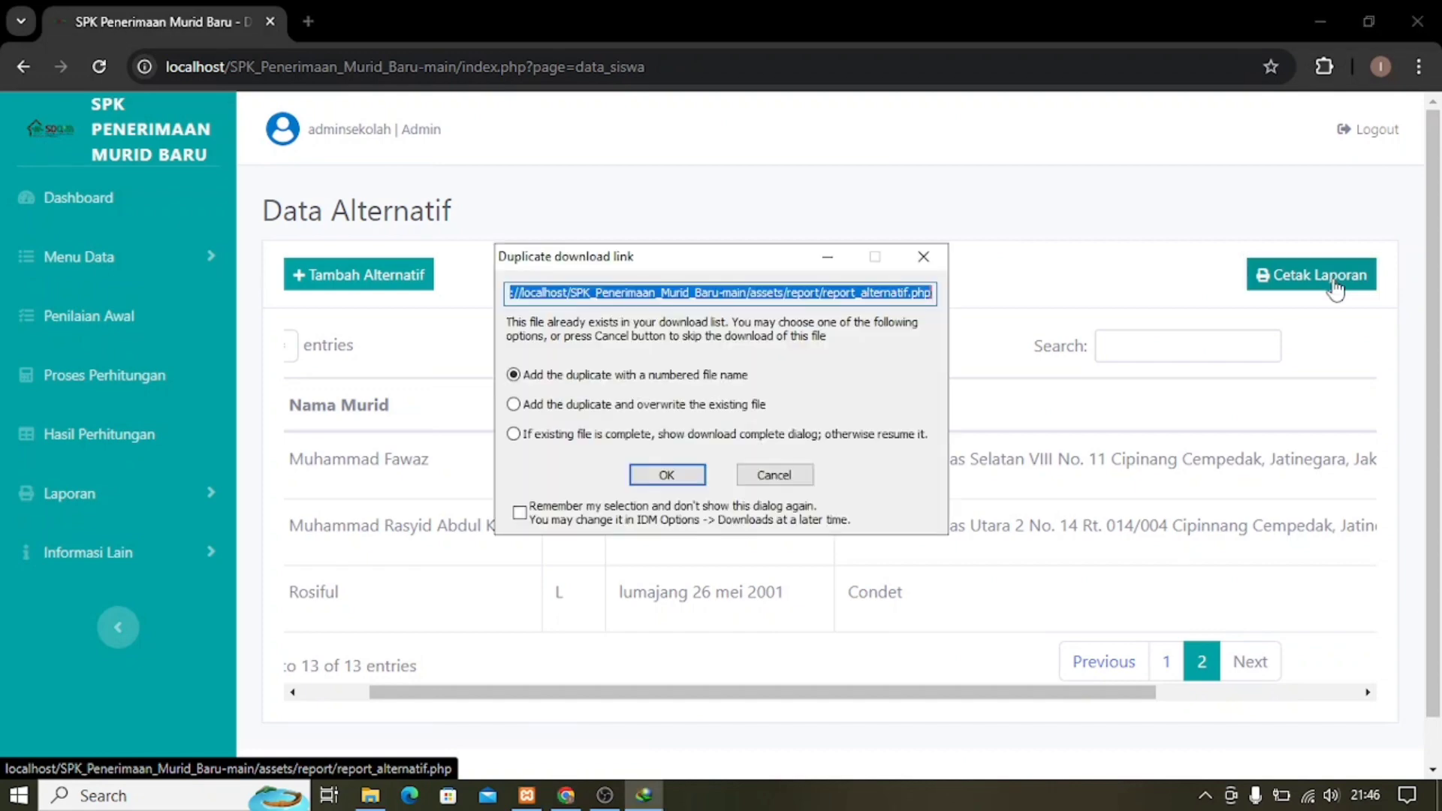
click(665, 475)
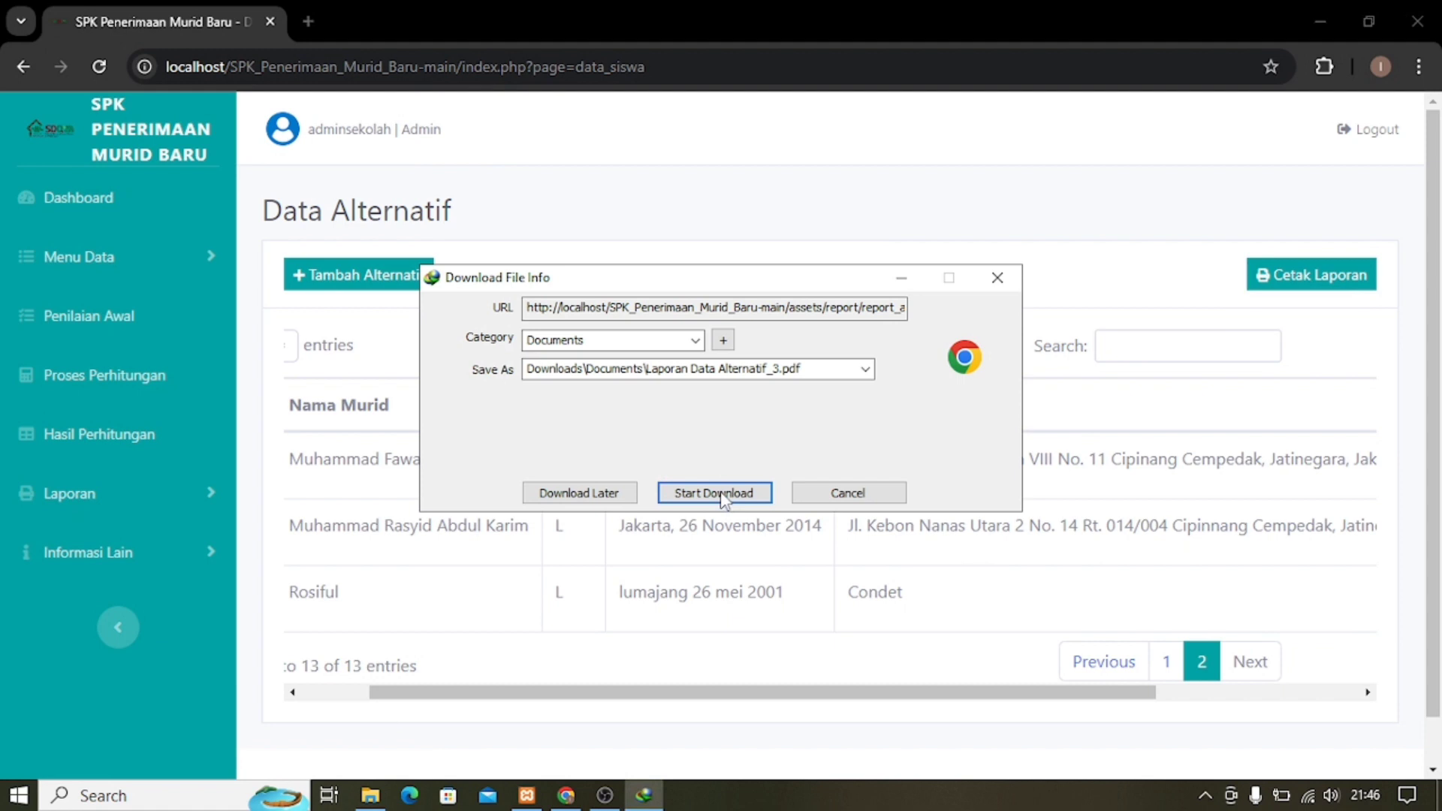
click(715, 494)
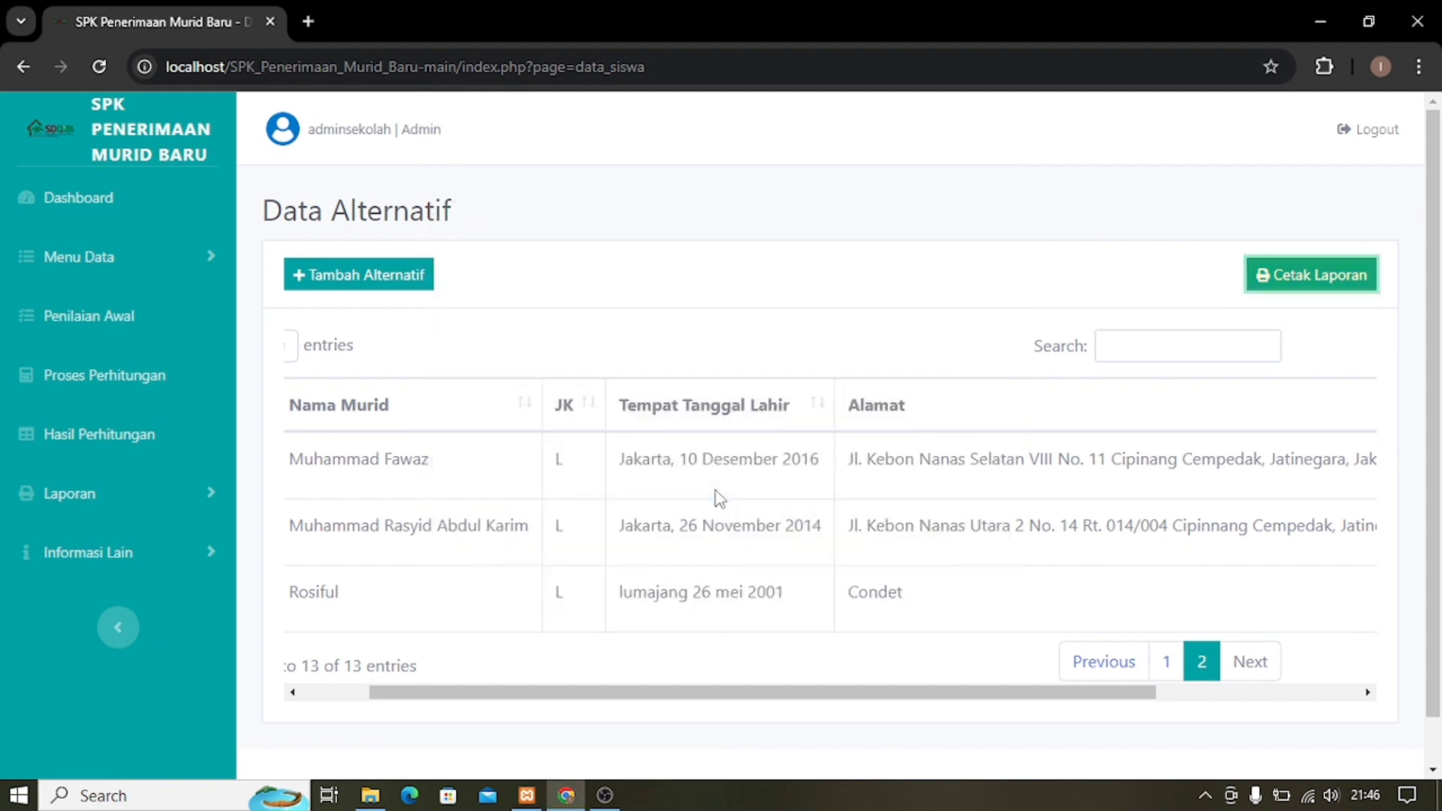
click(562, 466)
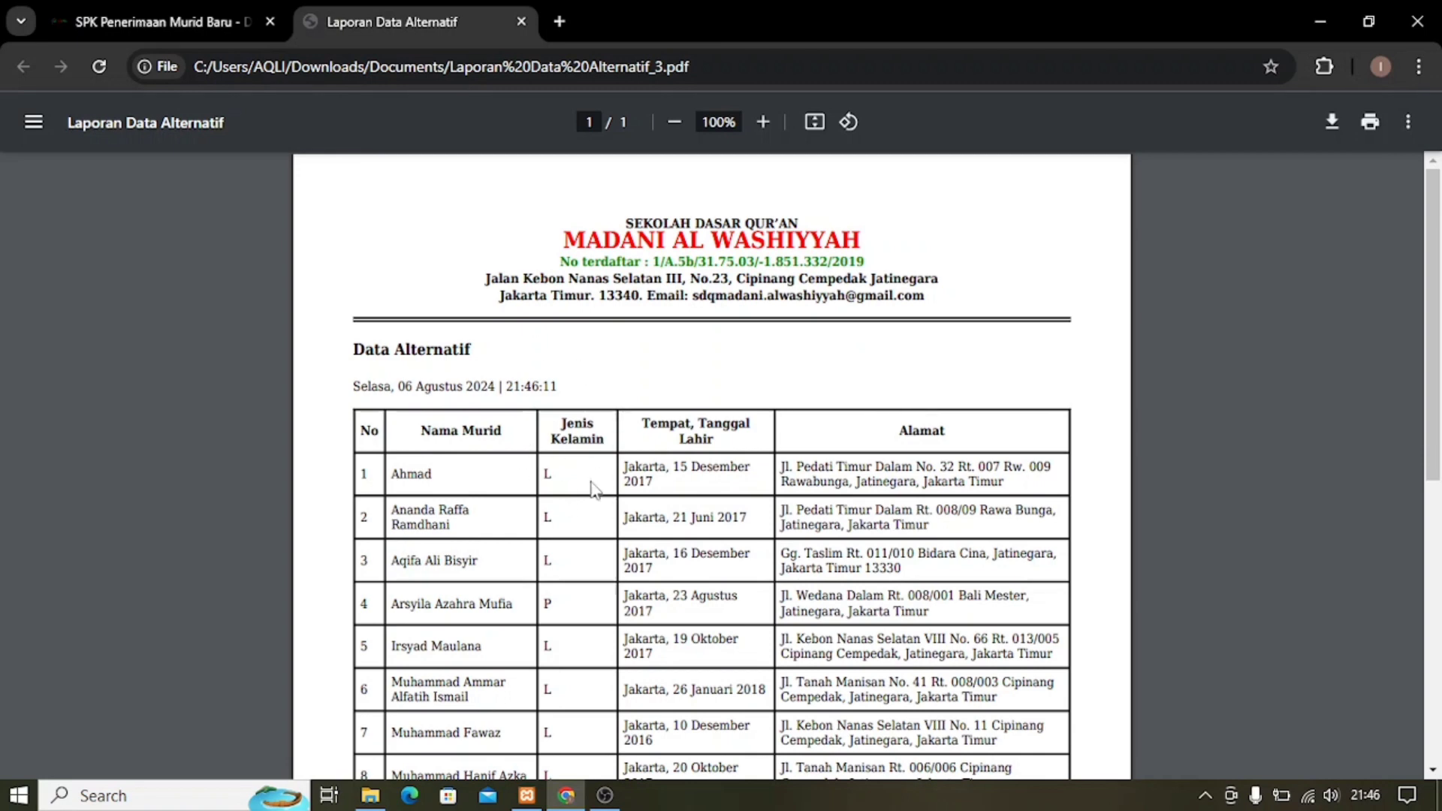
scroll(529, 354, down, 1)
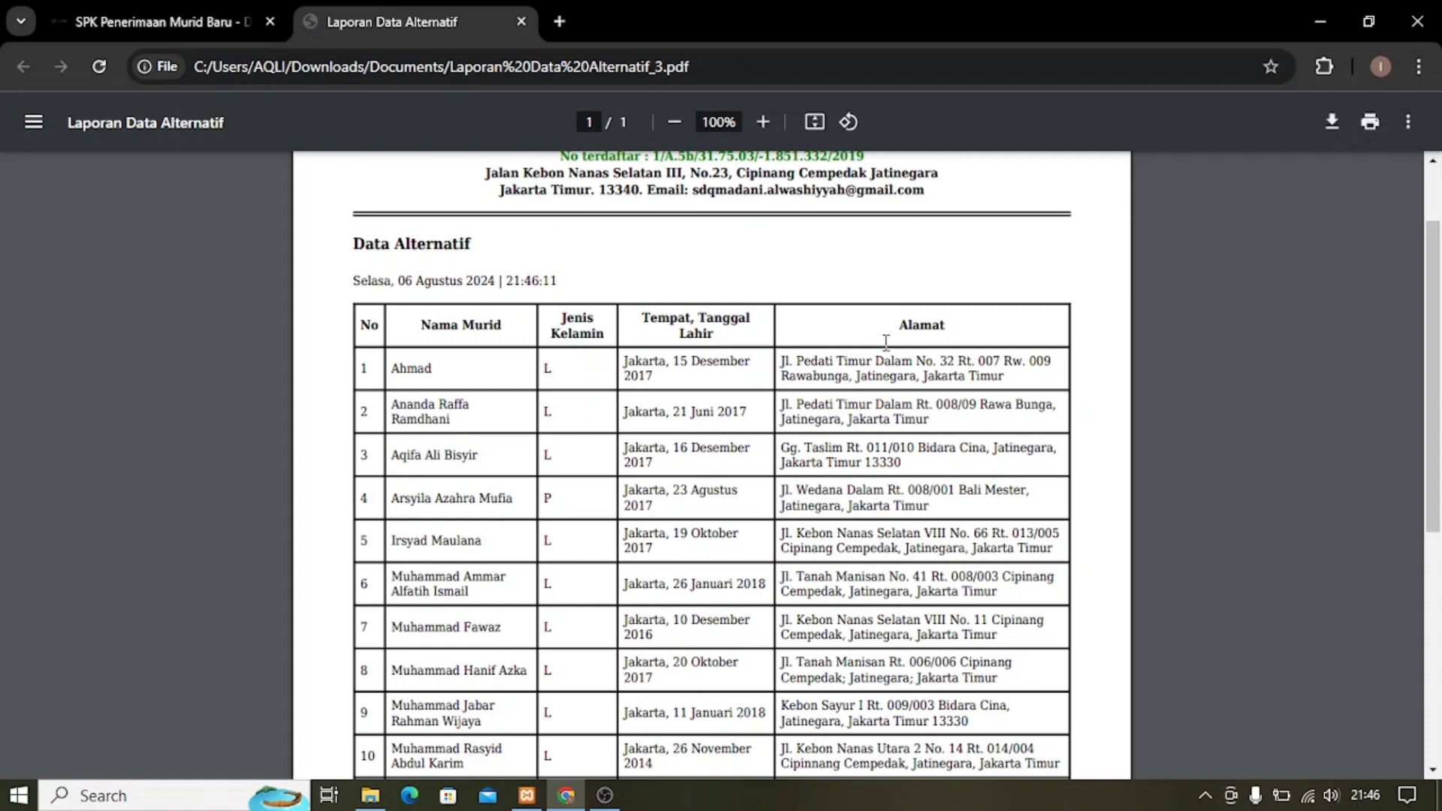
scroll(884, 343, up, 2)
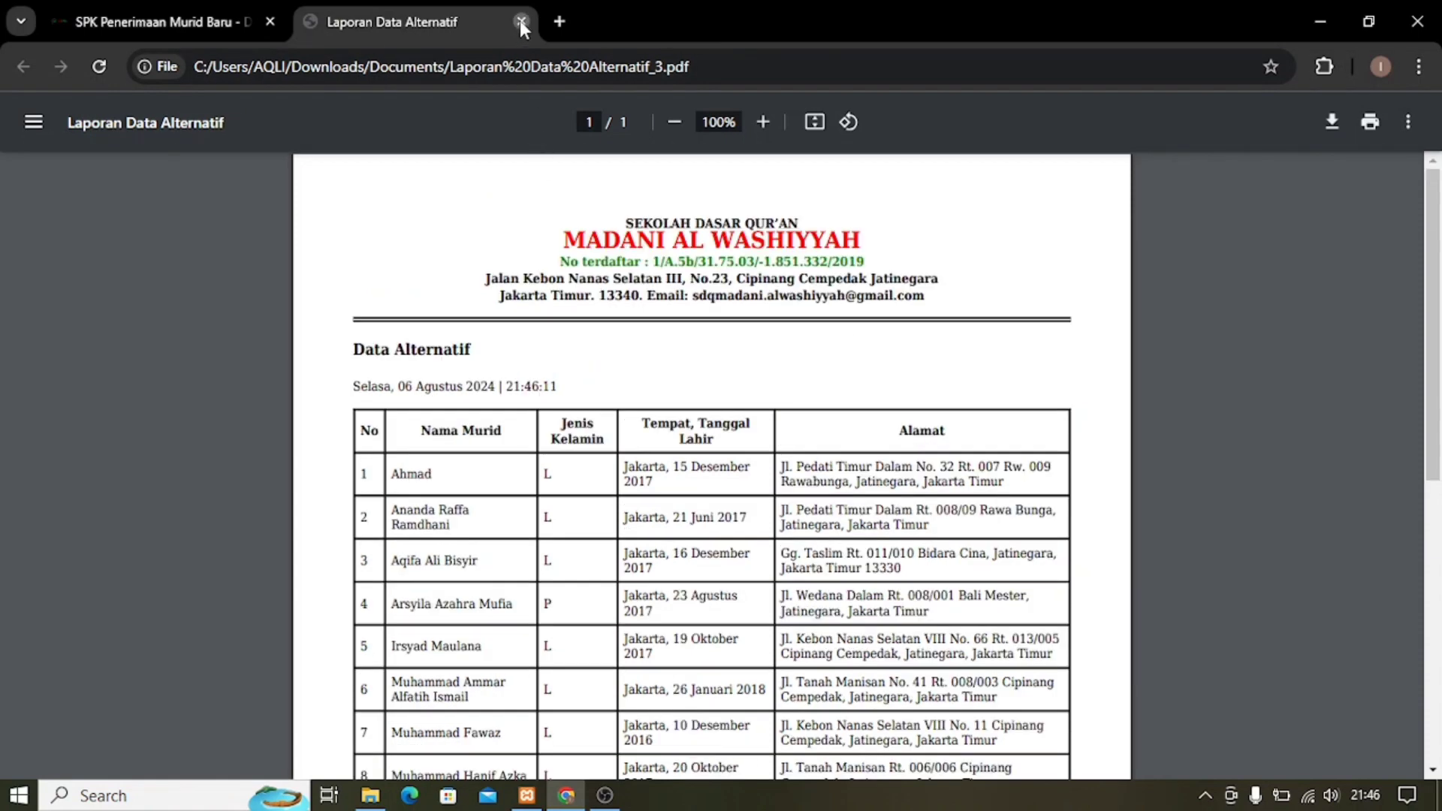
click(521, 23)
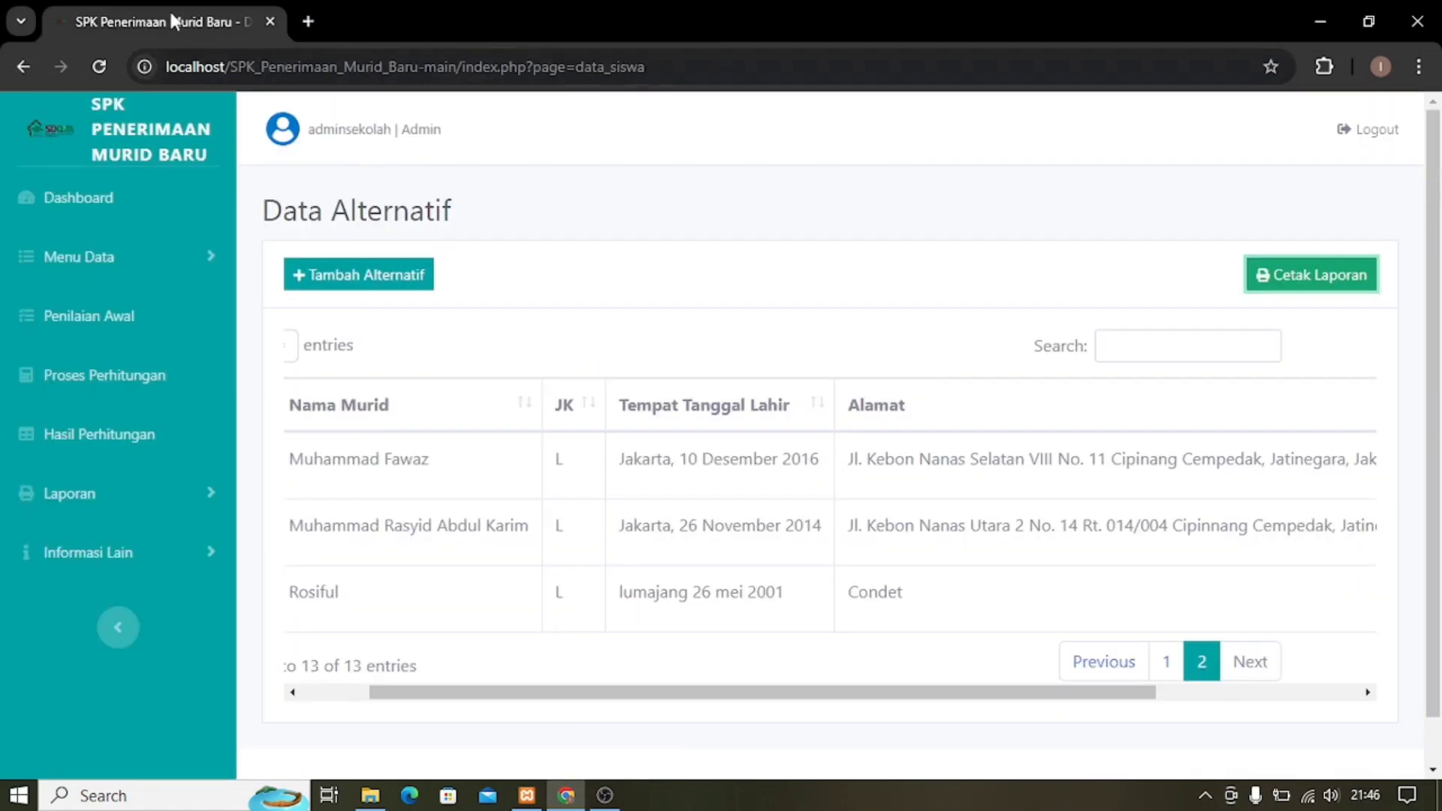
Go to Data > Sub Kriteria and open the add form for C01 Membaca Al-Quran.
click(160, 265)
click(105, 426)
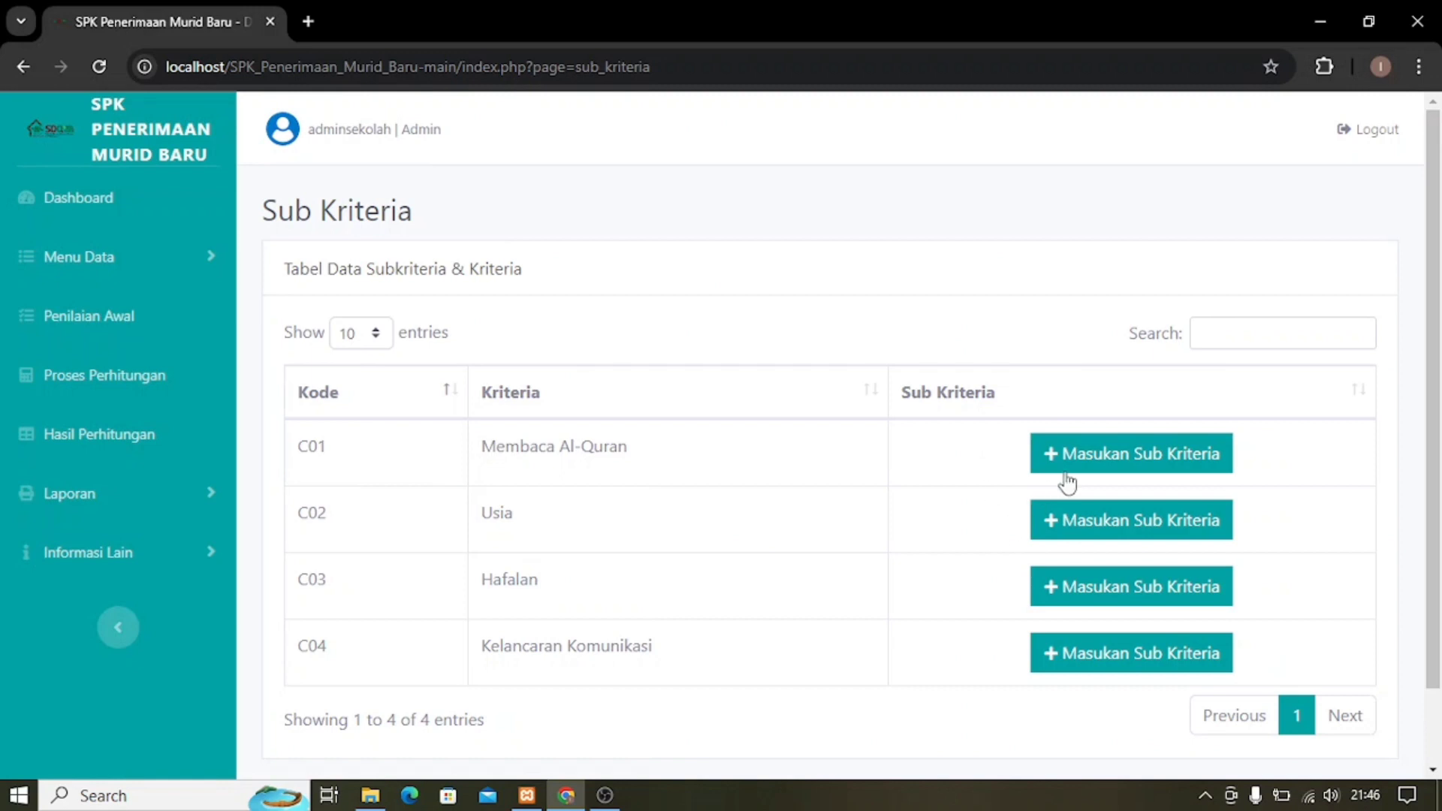
click(1104, 469)
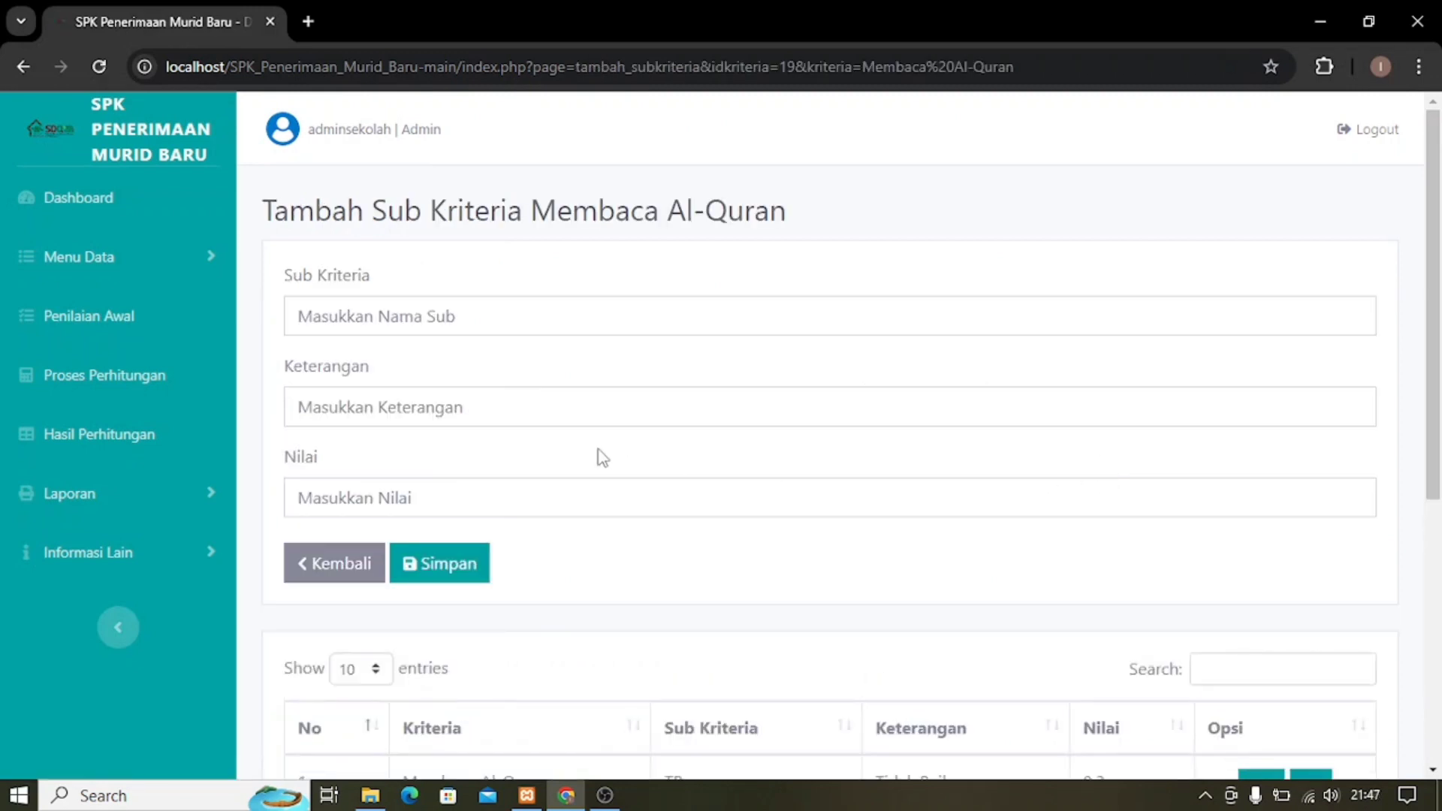
Review the five existing levels TB–SB (0.2–1) and select the Sub Kriteria field.
scroll(481, 462, down, 5)
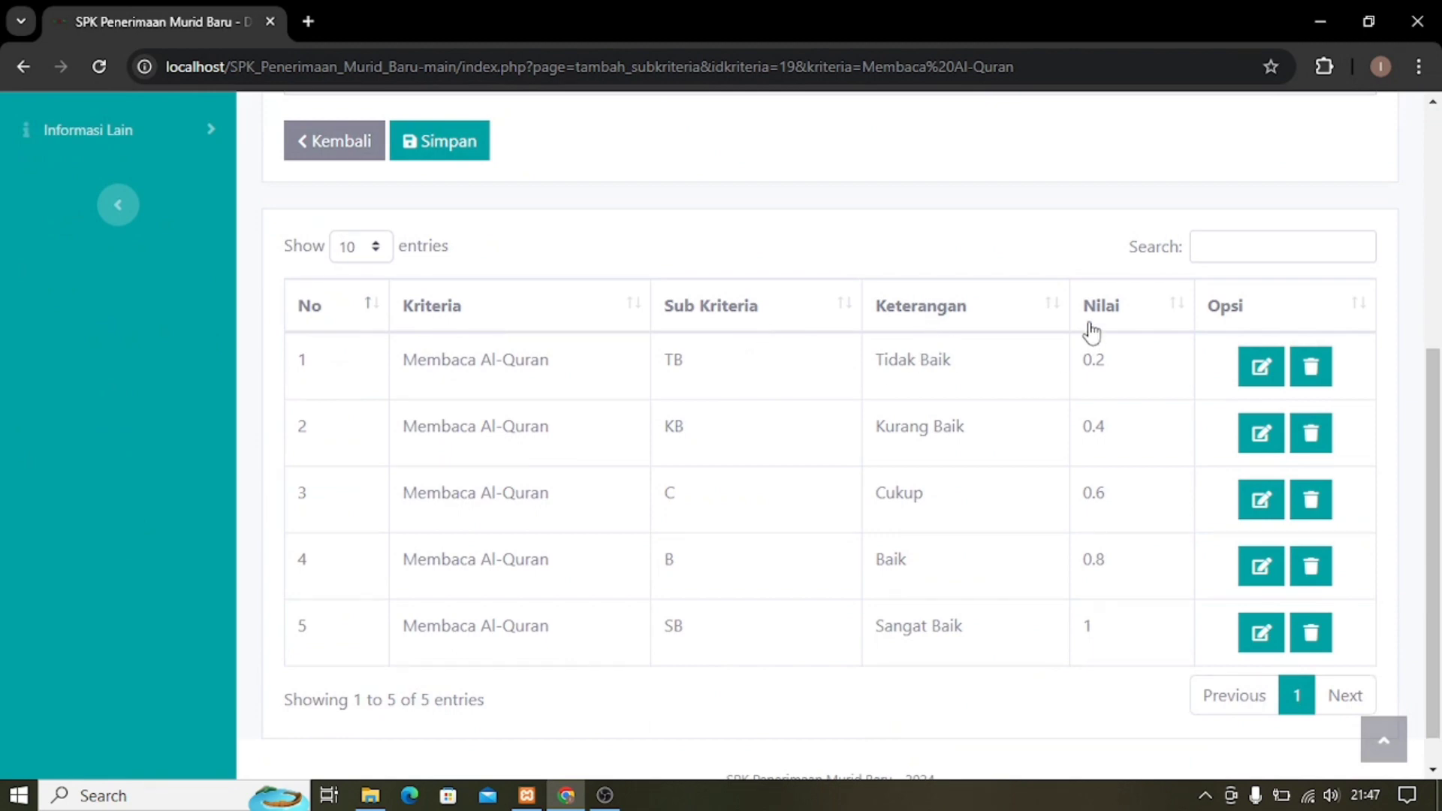
scroll(476, 383, up, 4)
scroll(456, 374, up, 2)
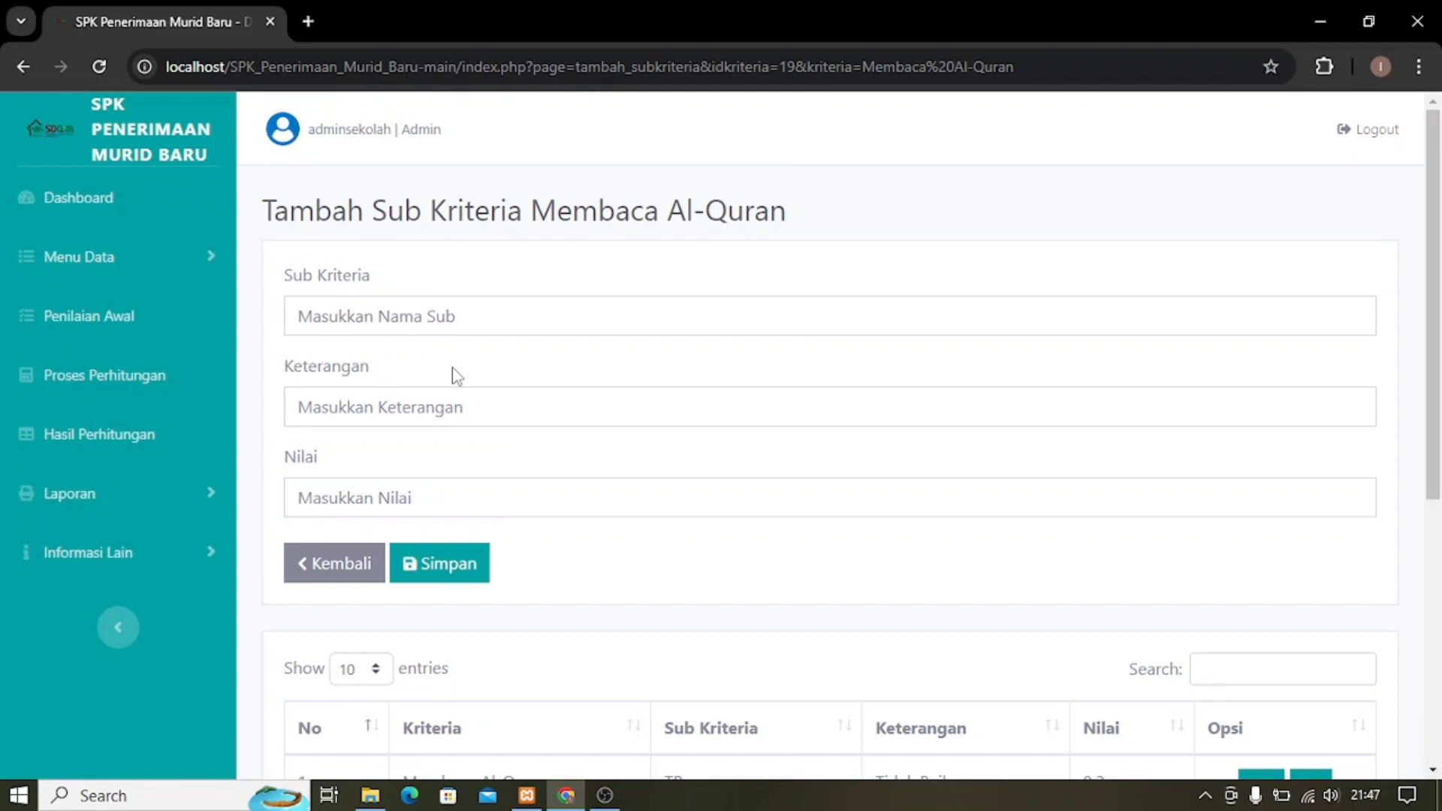
click(409, 319)
scroll(779, 531, down, 5)
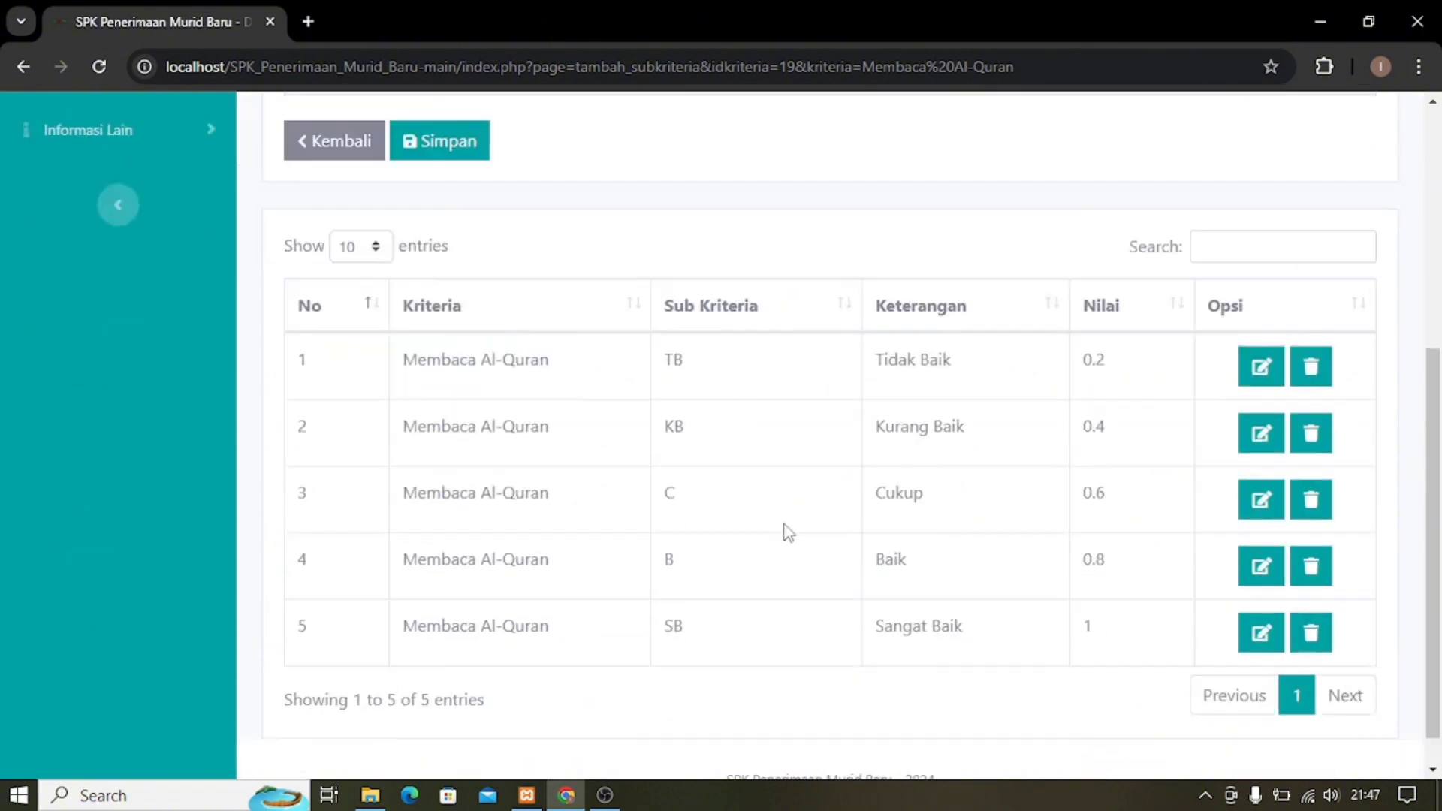
scroll(657, 498, up, 5)
Enter an uppercase T as the sub-criterion name.
click(388, 311)
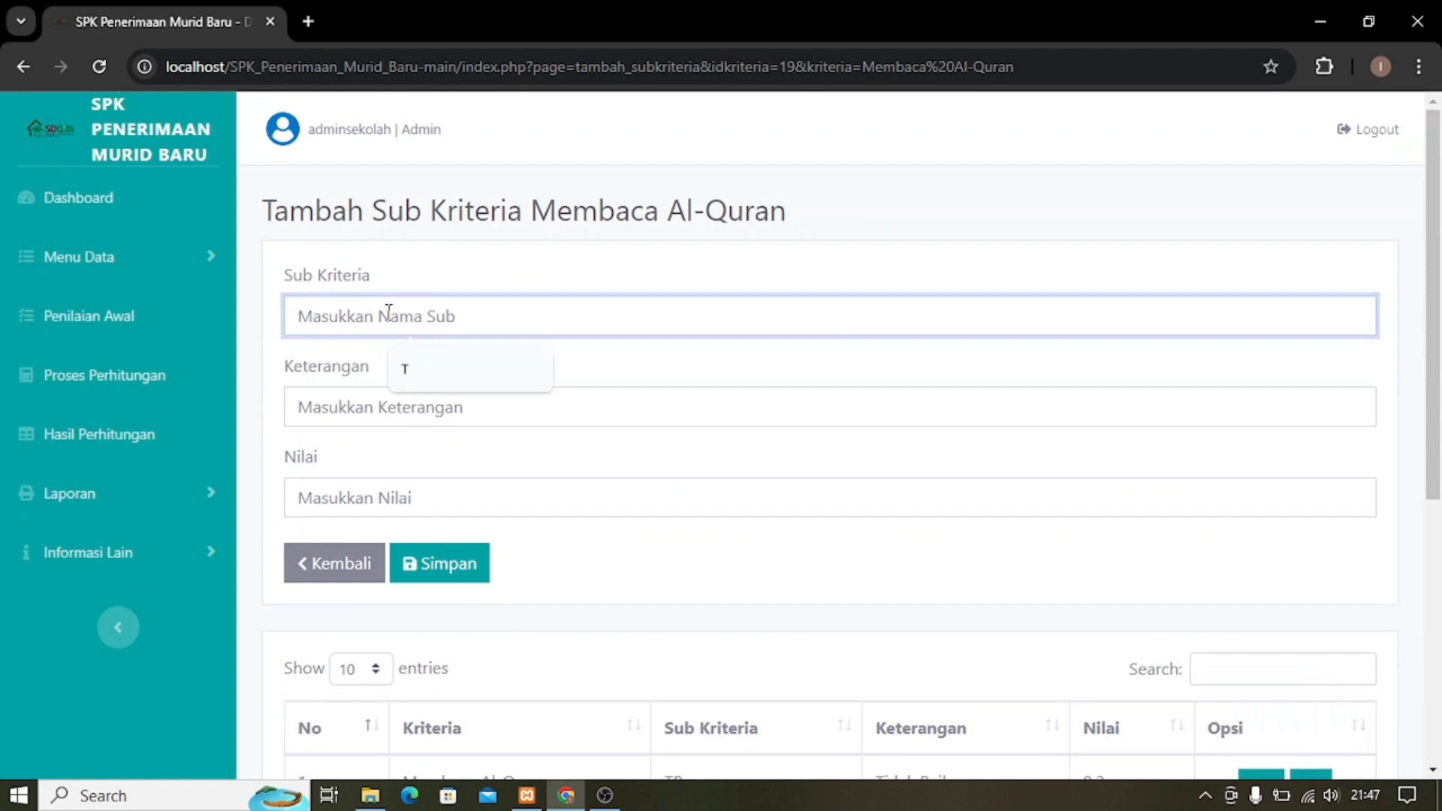
text(t)
key(BackSpace)
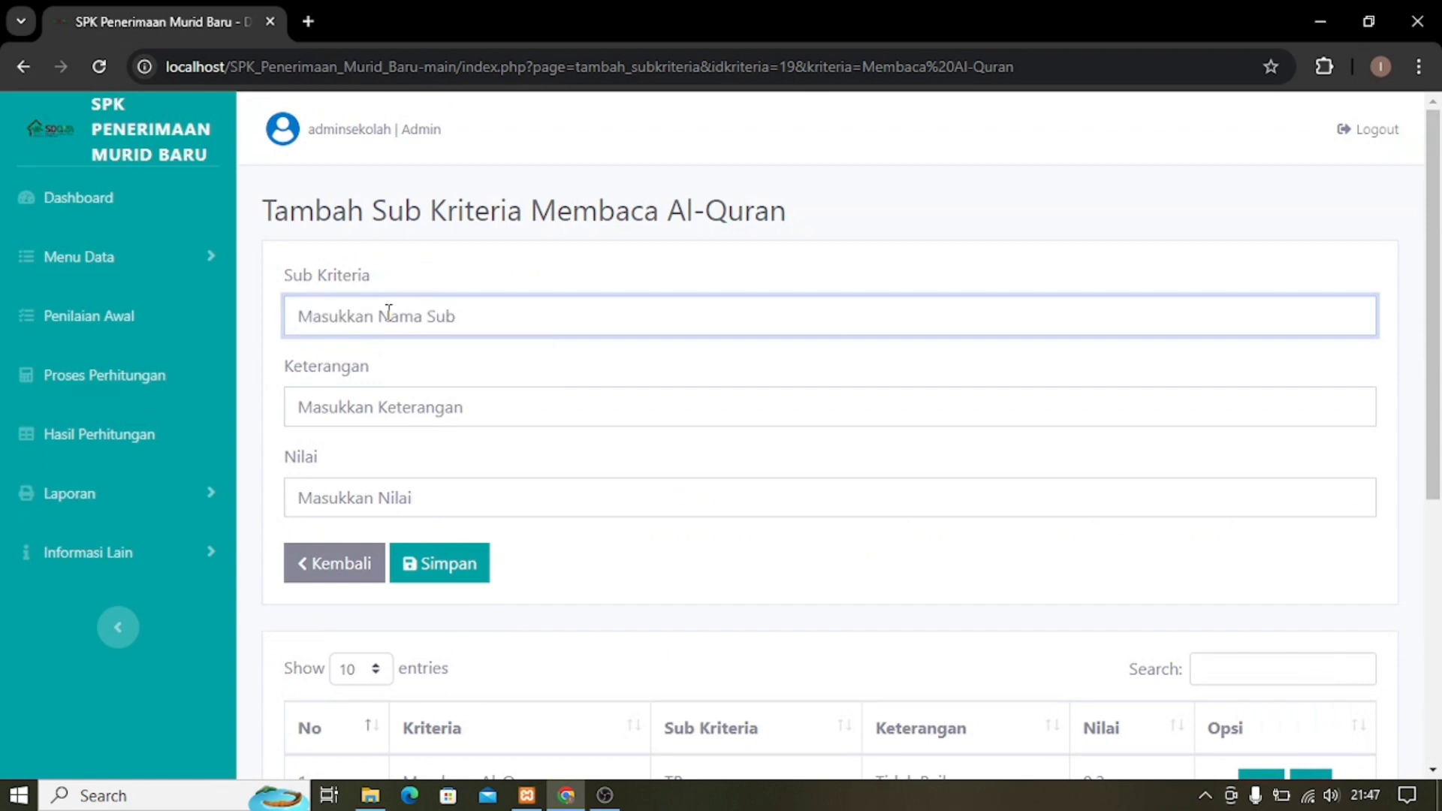
text(T)
Fill Keterangan with 'tidak bisa' and Nilai with 0.1, then save the sub-criterion.
click(366, 400)
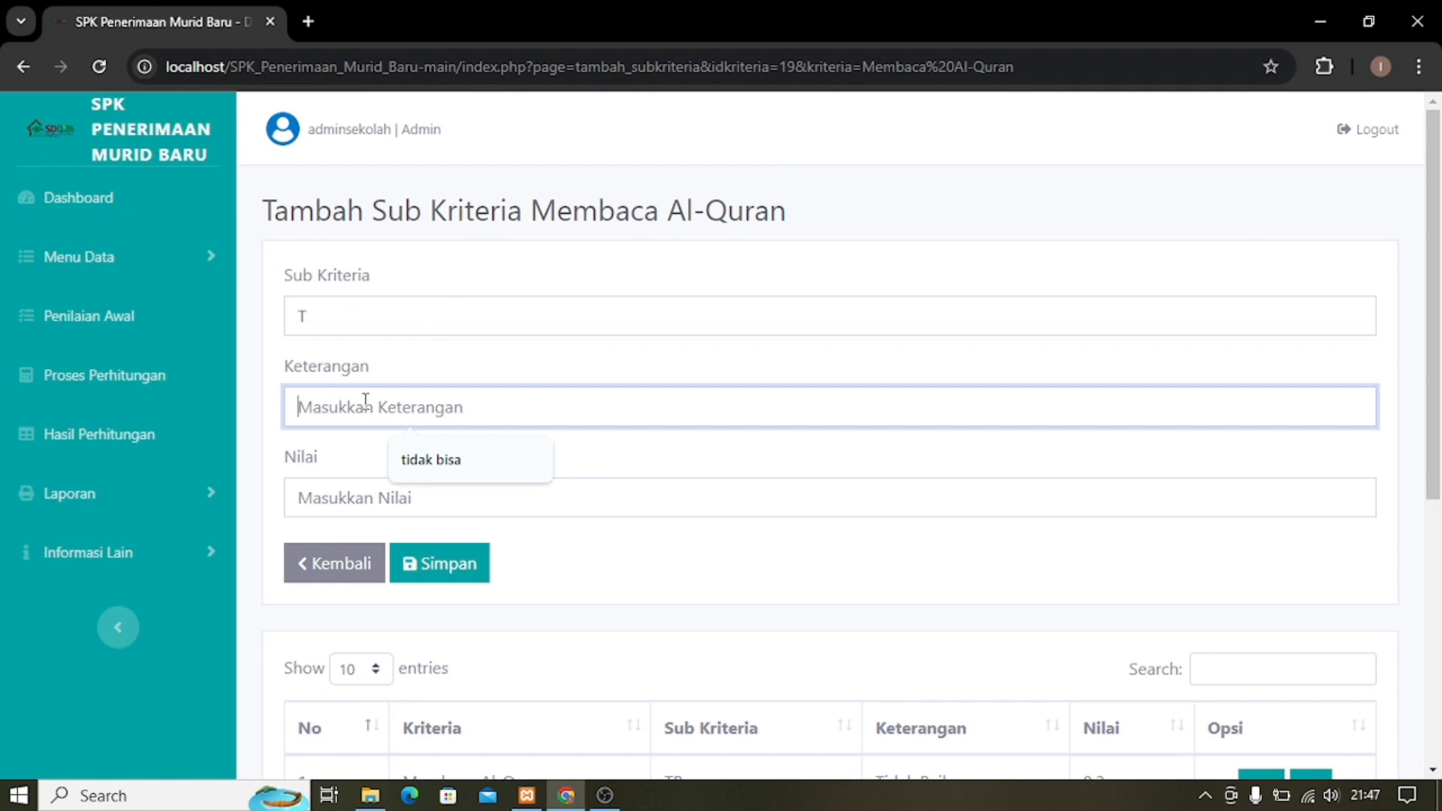
click(421, 466)
click(417, 495)
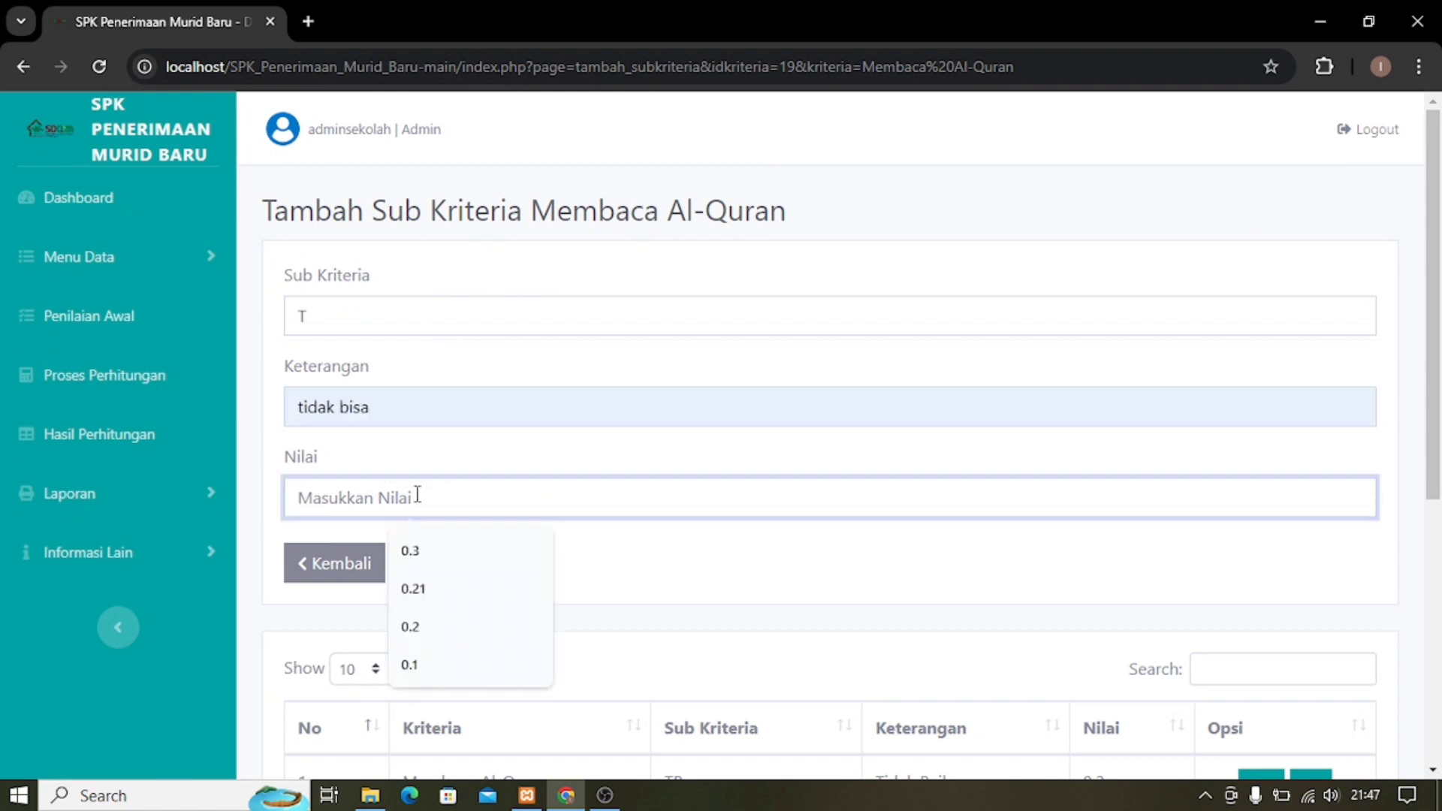
click(448, 668)
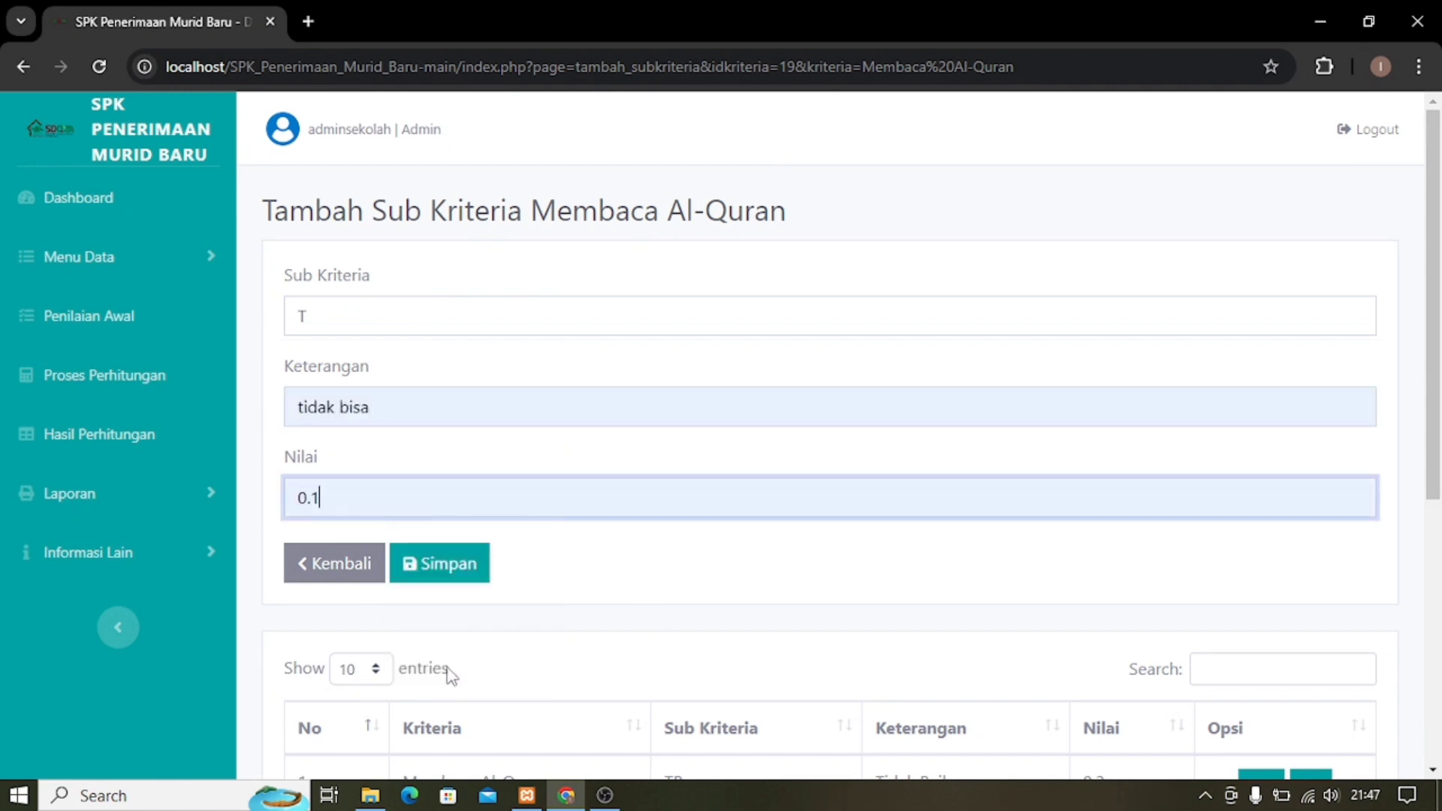
click(473, 584)
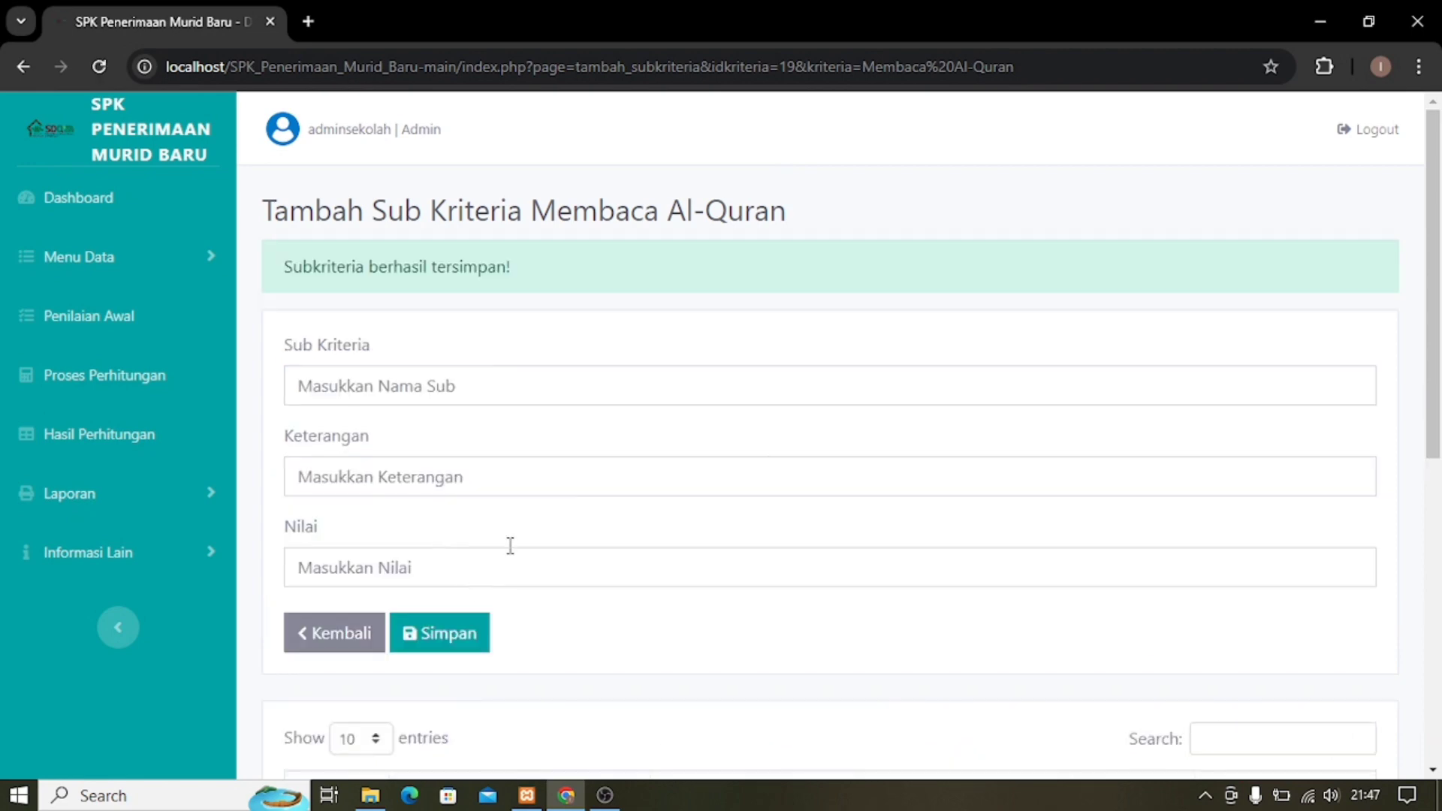
scroll(966, 454, down, 6)
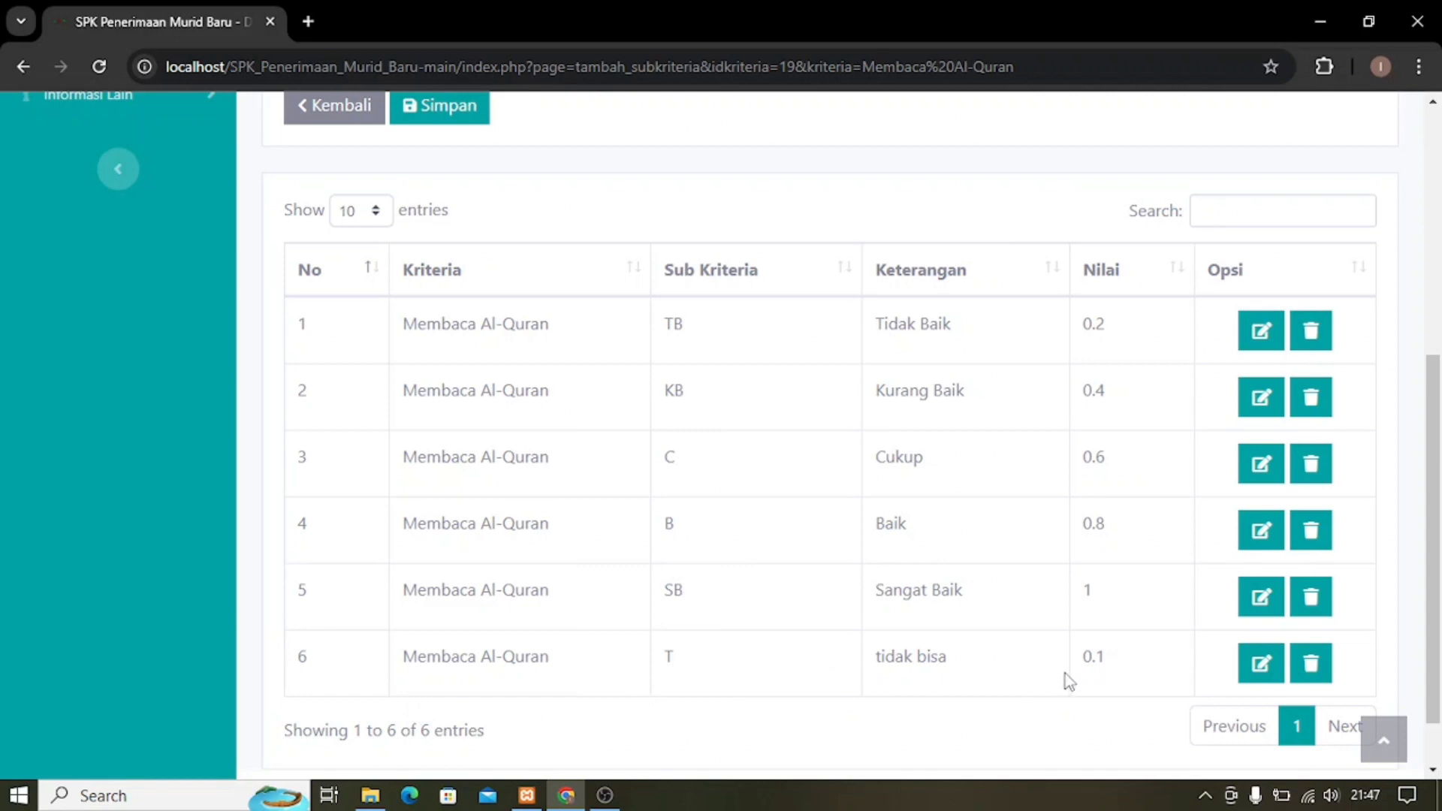
Edit row 6's Nilai from 0.1 to 0.11 and save the change.
click(1262, 664)
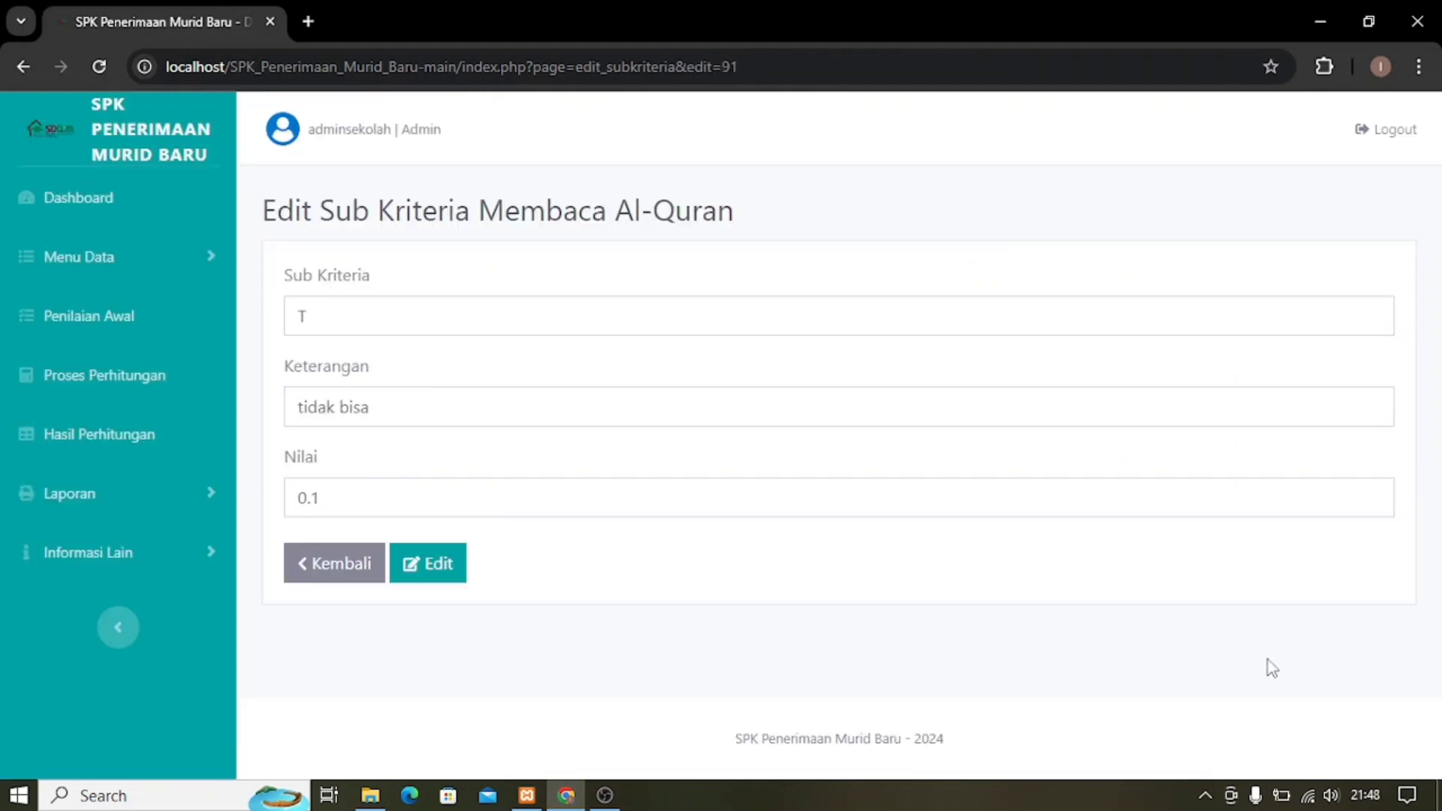
click(328, 495)
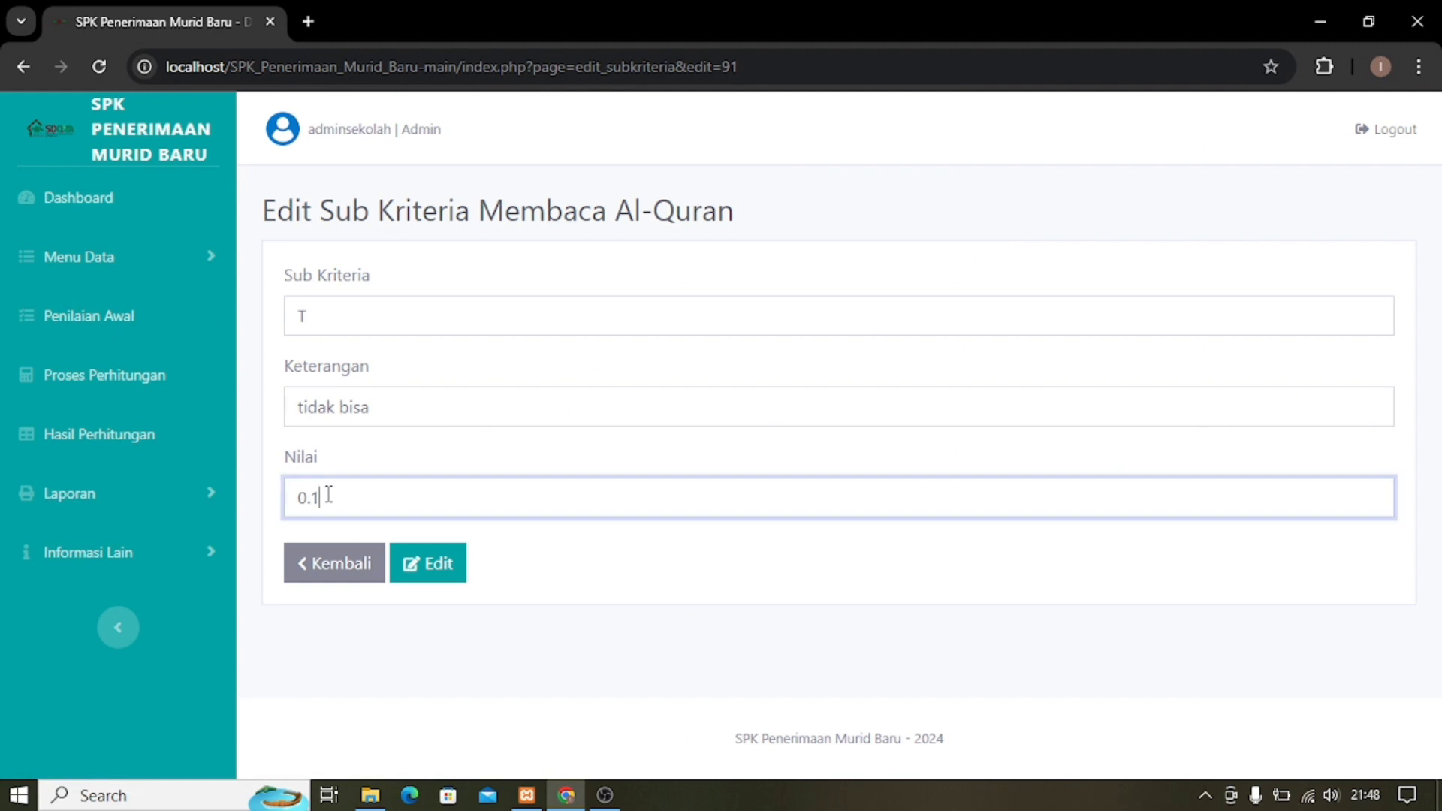
text(1)
click(434, 579)
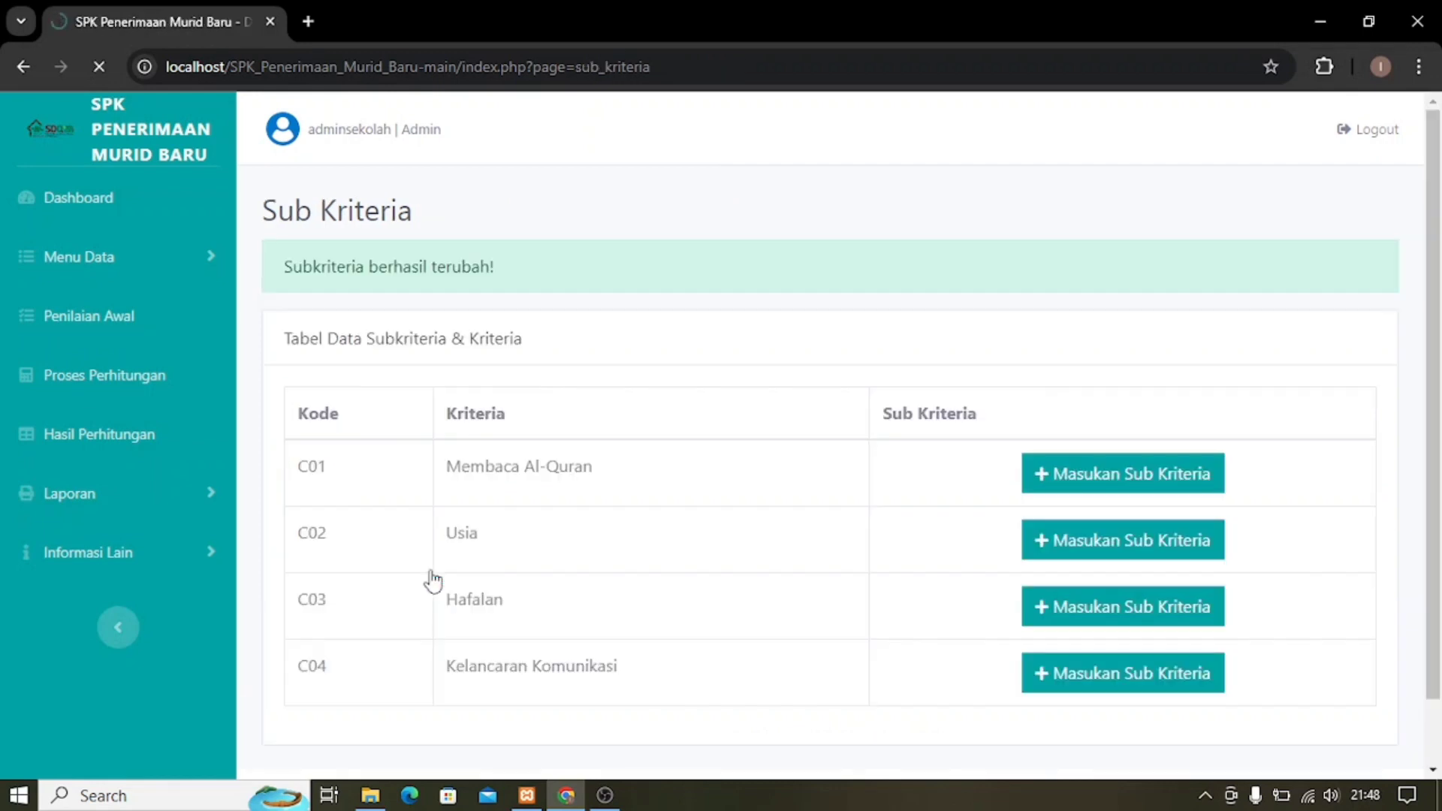
scroll(728, 509, down, 3)
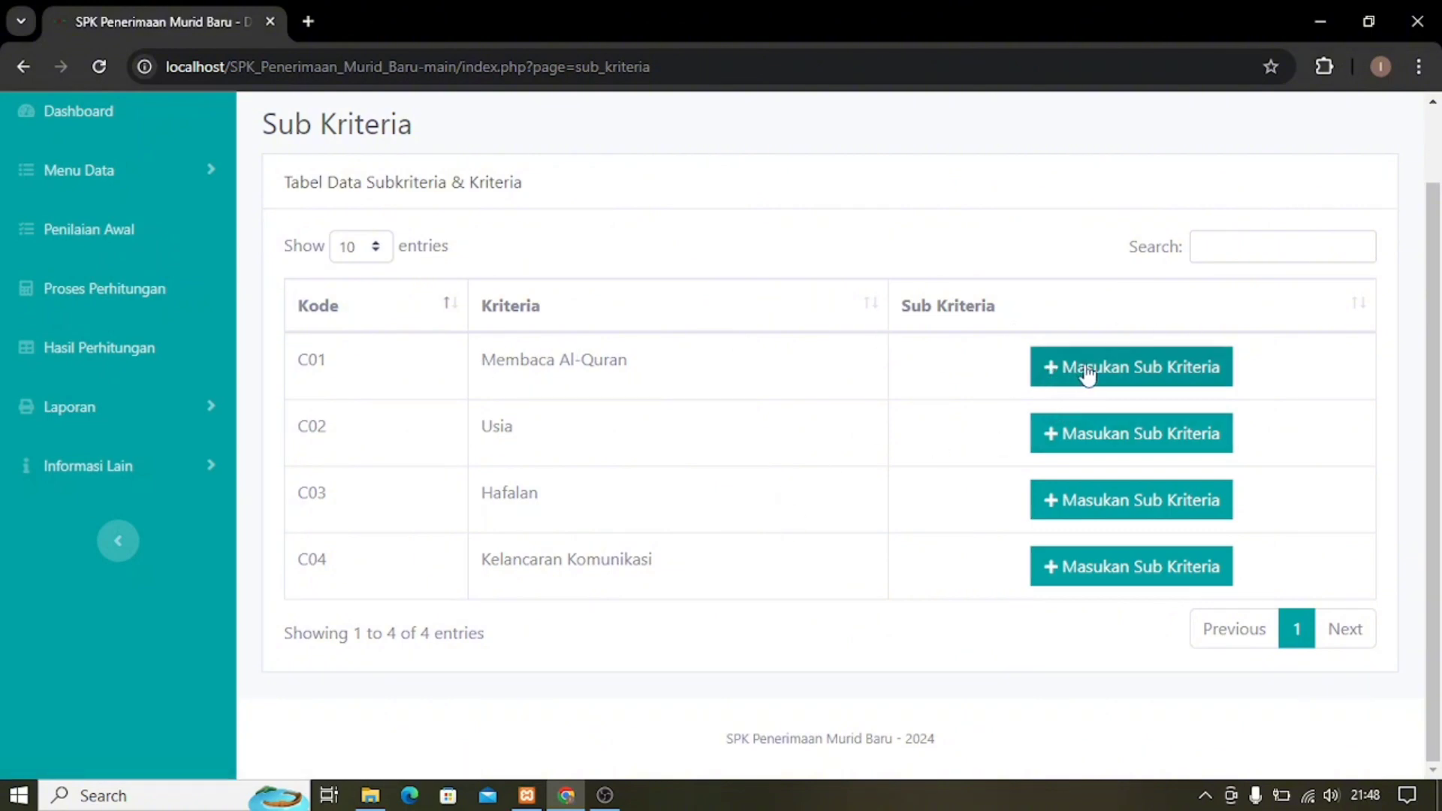
In the C01 sub-criteria list, delete row 6 (T, 0.11) and confirm with Hapus.
click(1178, 370)
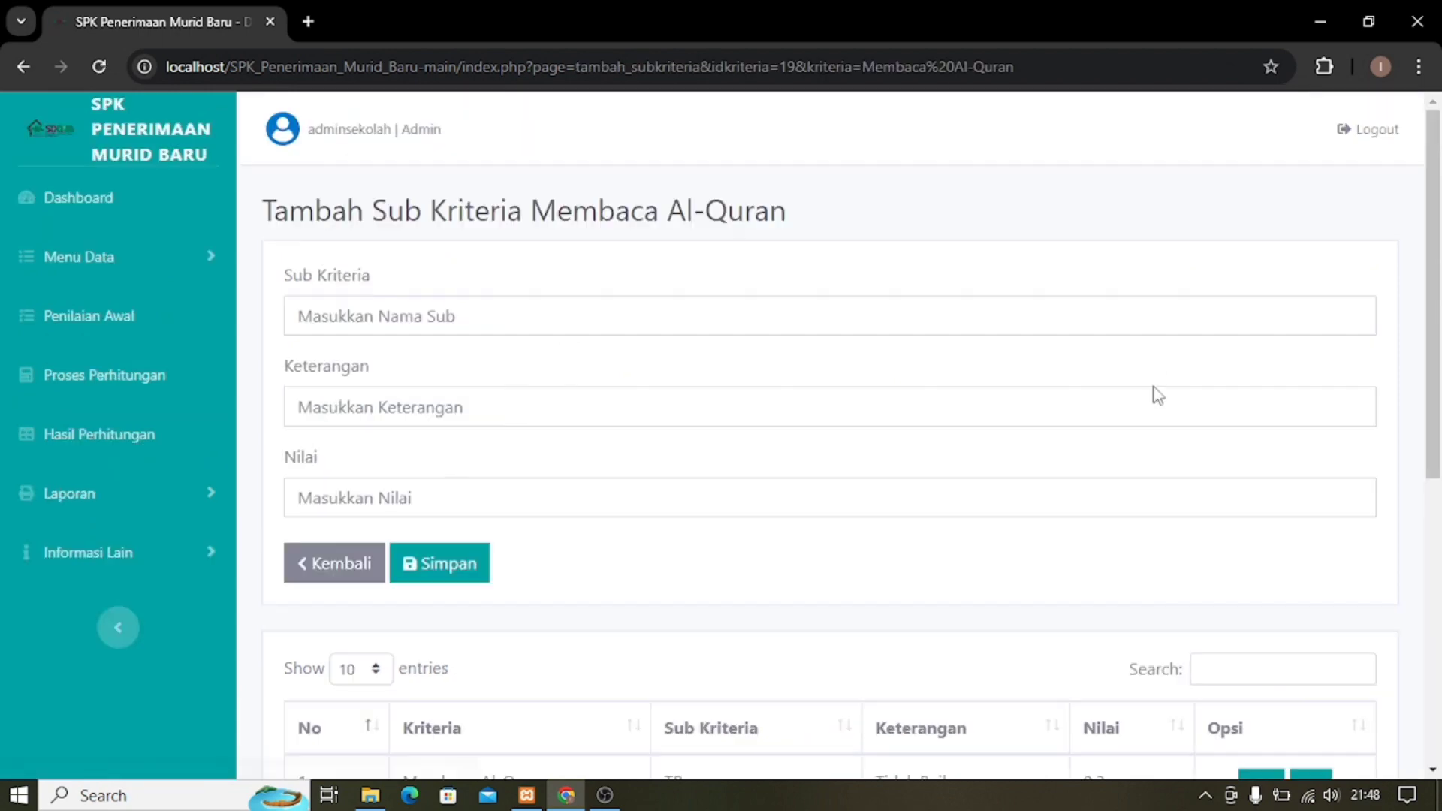
scroll(838, 420, down, 7)
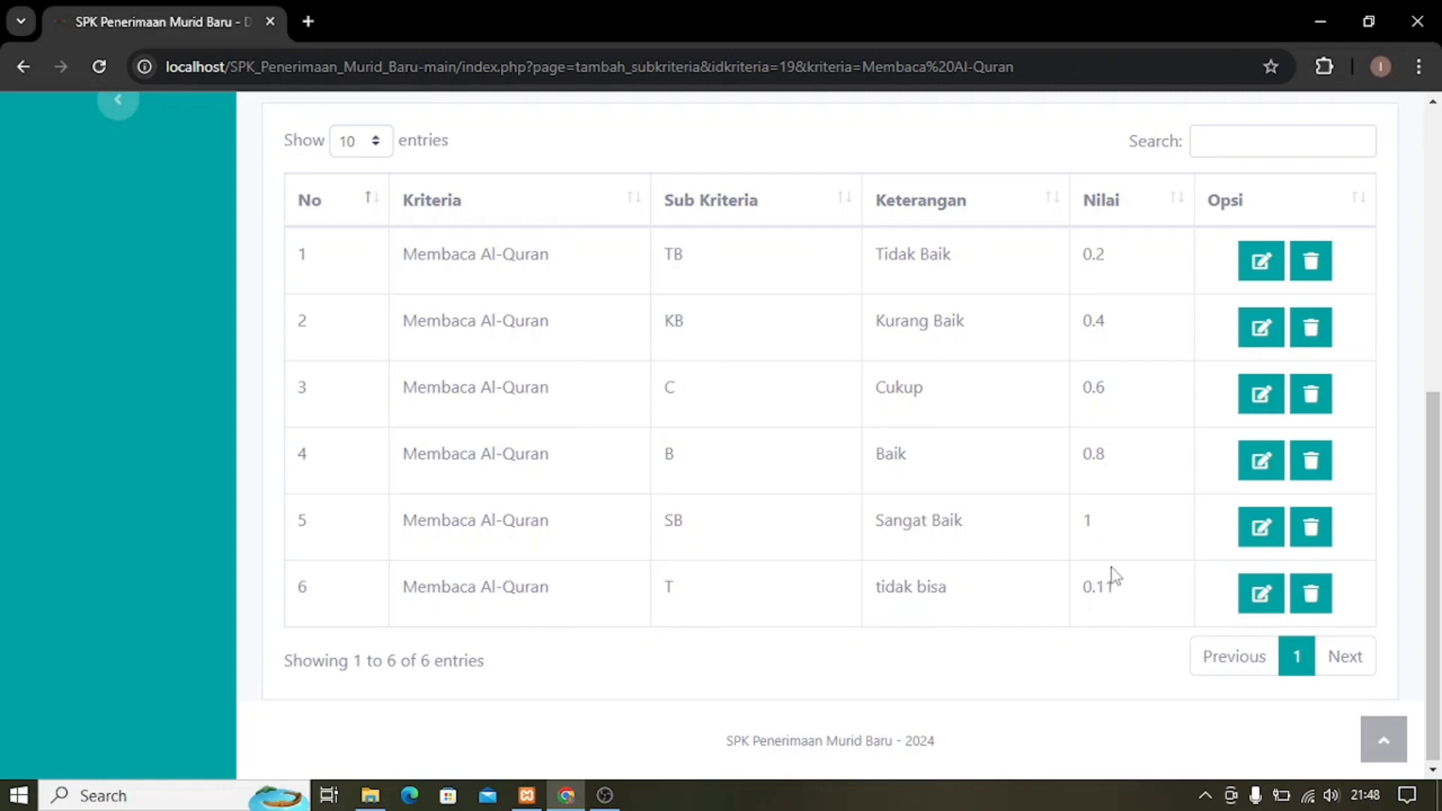
click(1314, 601)
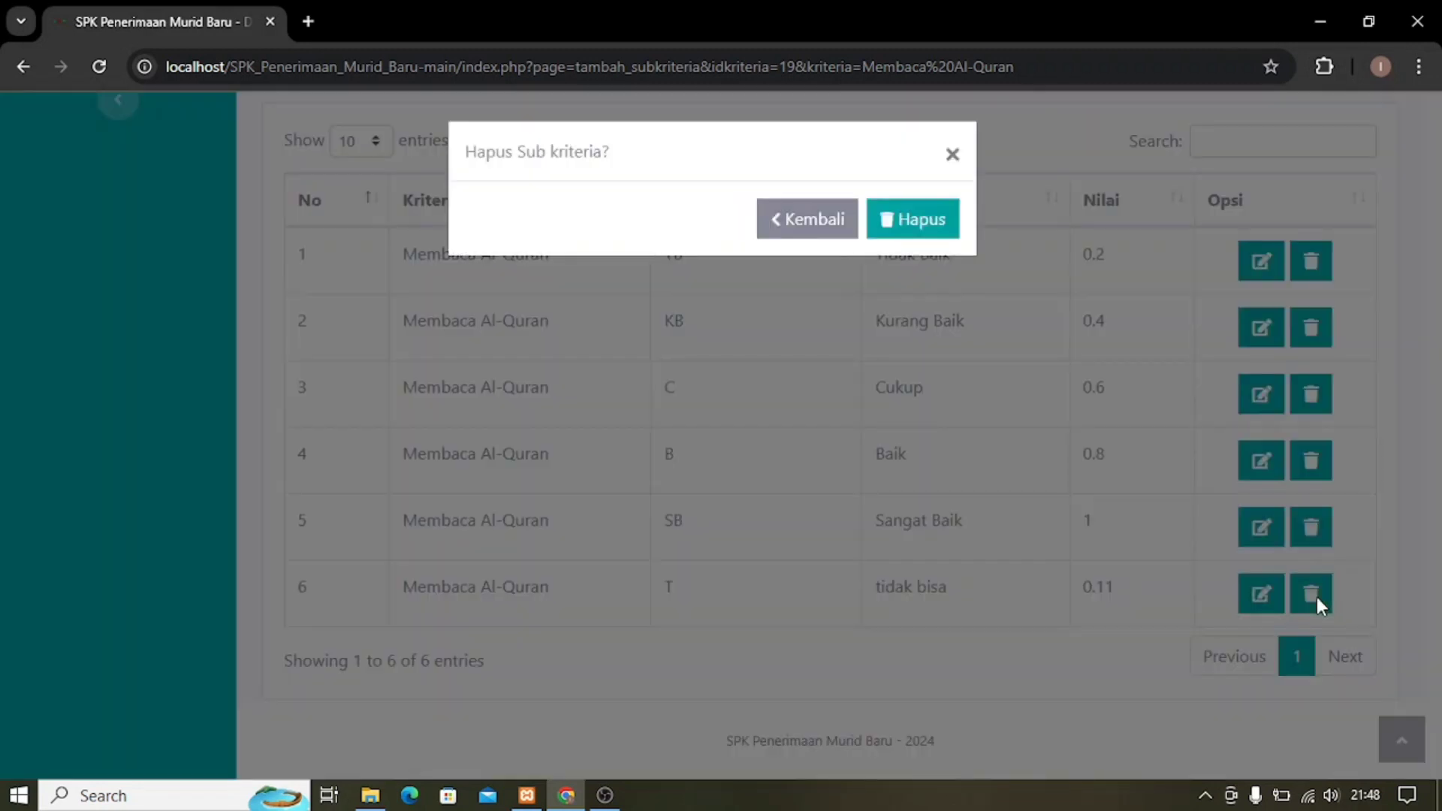
click(912, 220)
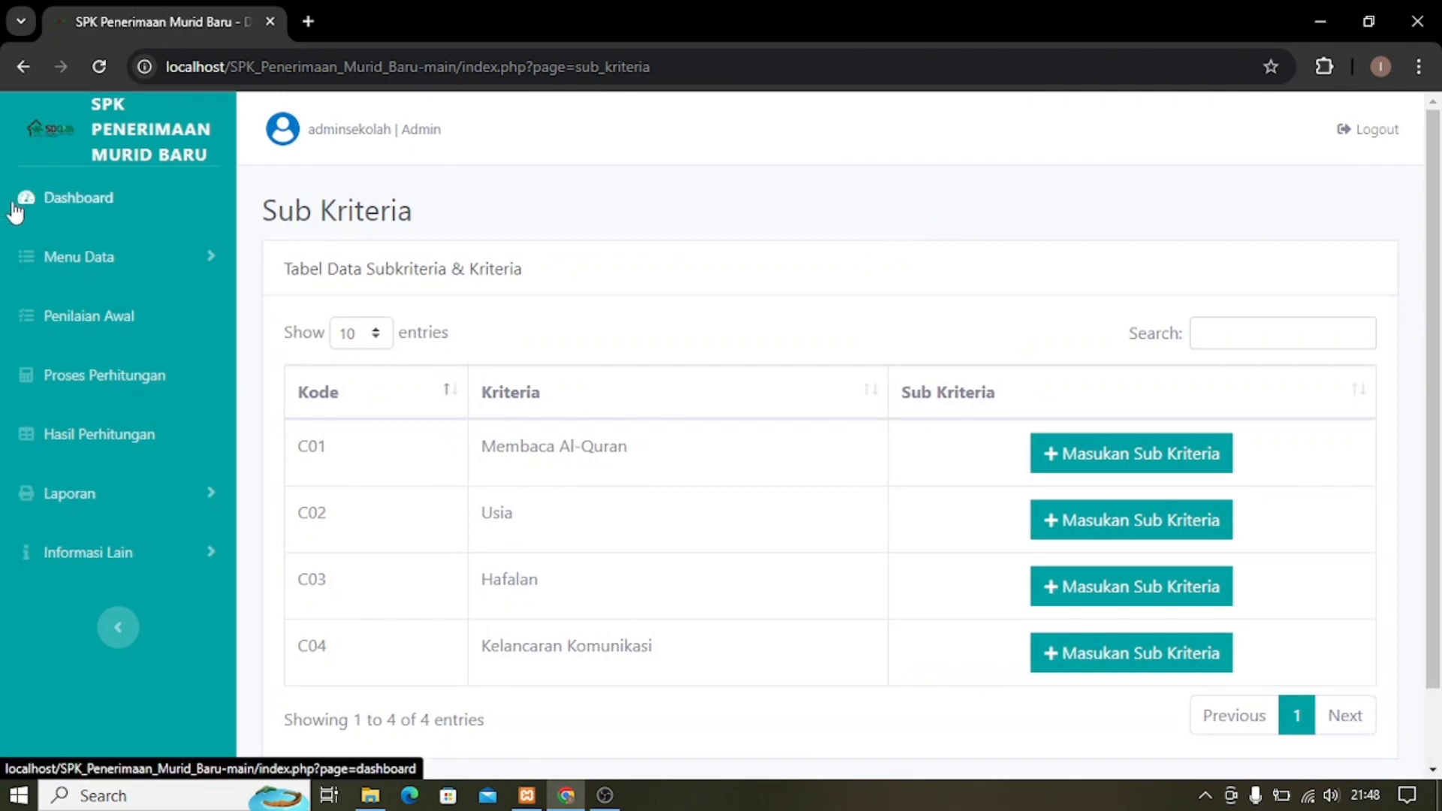
On Penilaian Awal, review student A01's scores, then switch to page 2 (A11–A13).
click(91, 321)
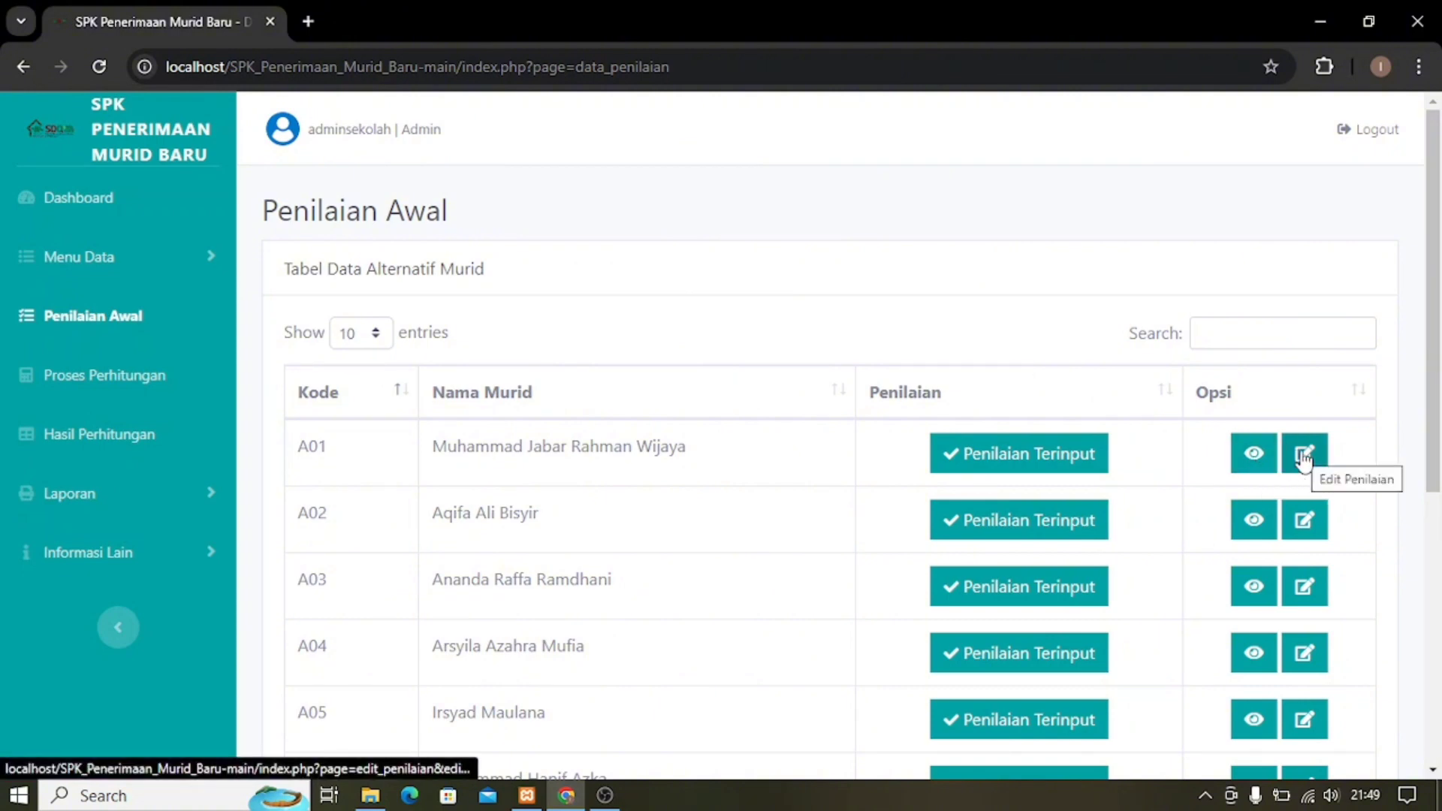
click(1253, 458)
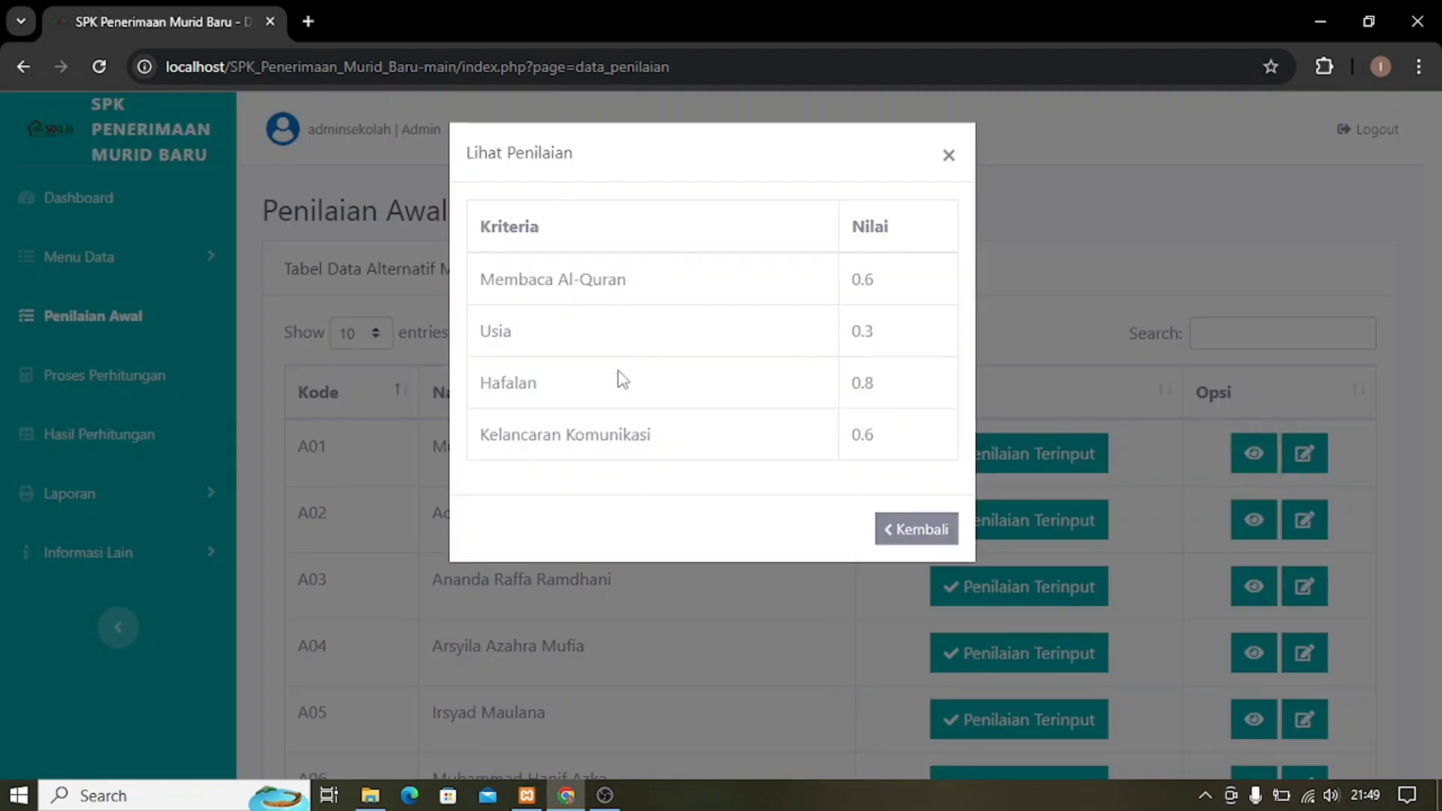
click(901, 538)
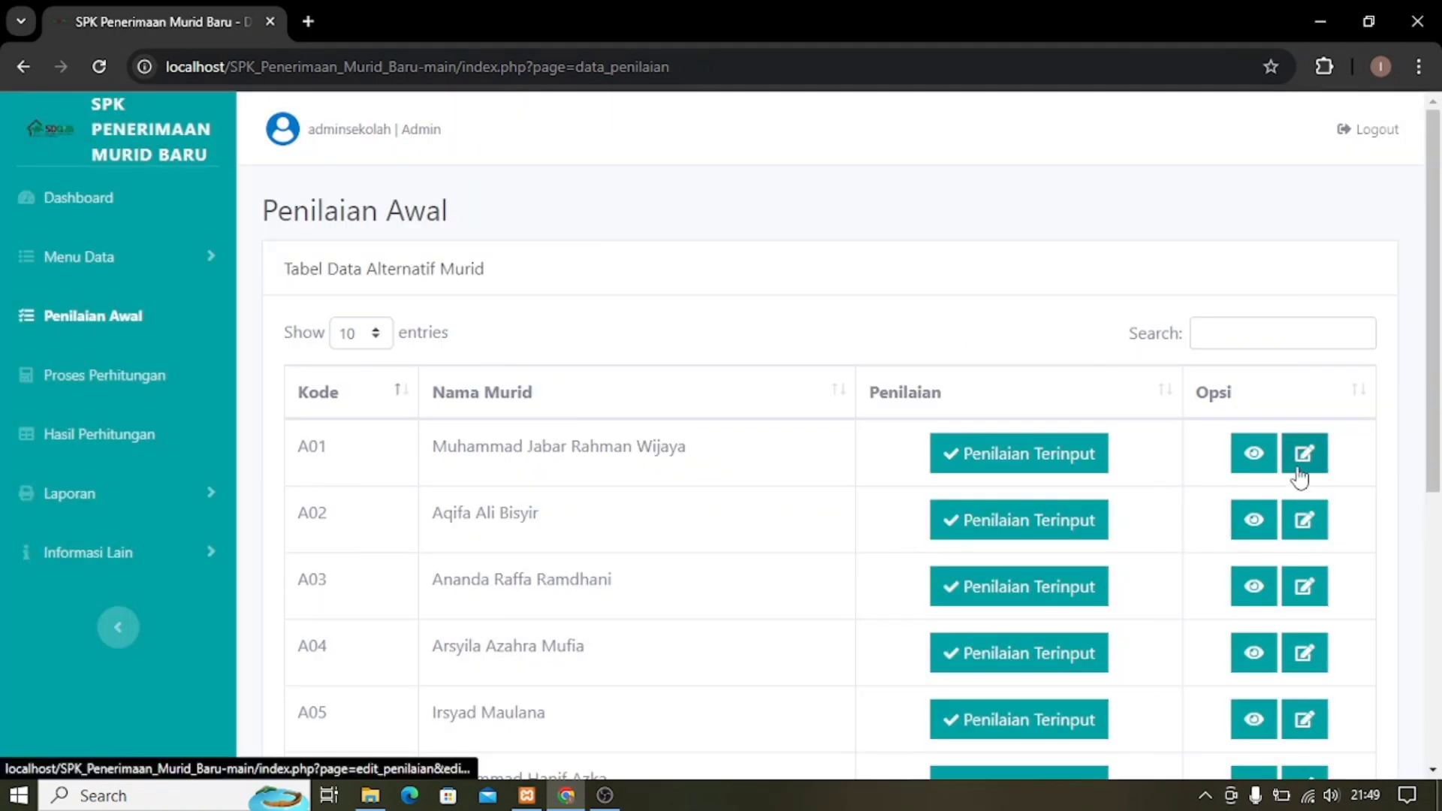
scroll(964, 492, down, 6)
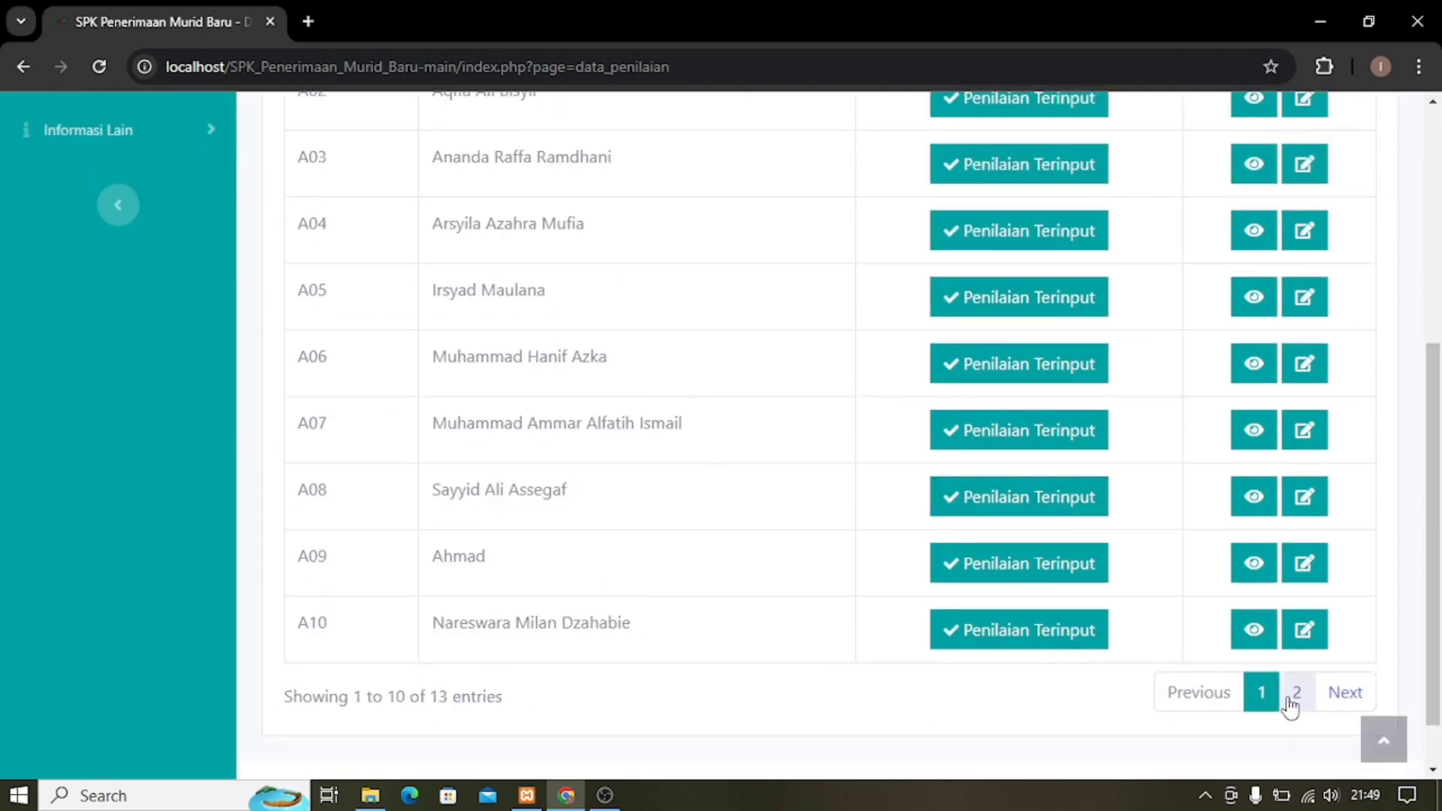
click(1292, 695)
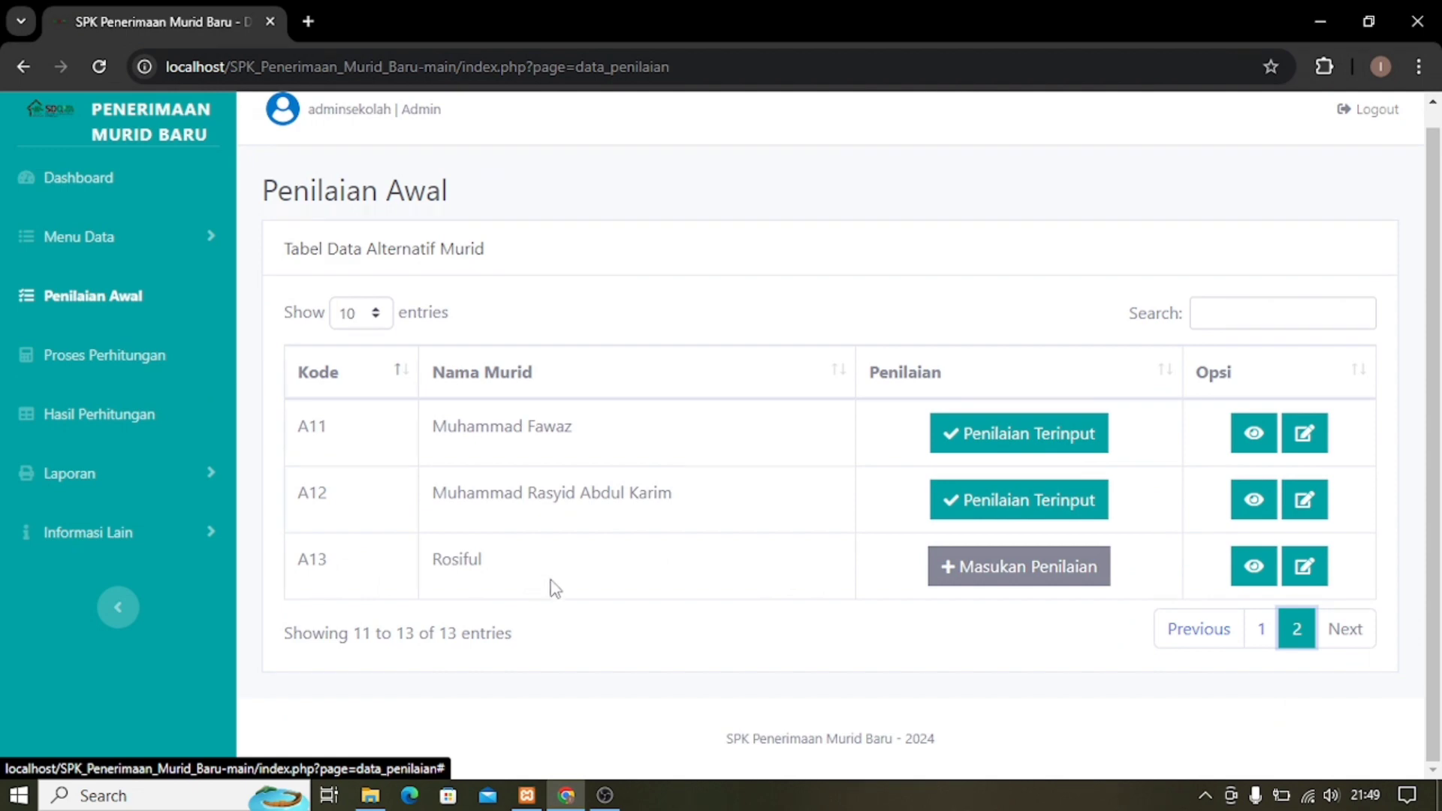
Rate A13: Membaca Al-Quran SB, Usia > 6 Tahun, Hafalan SB, Kelancaran Komunikasi SB.
click(1017, 586)
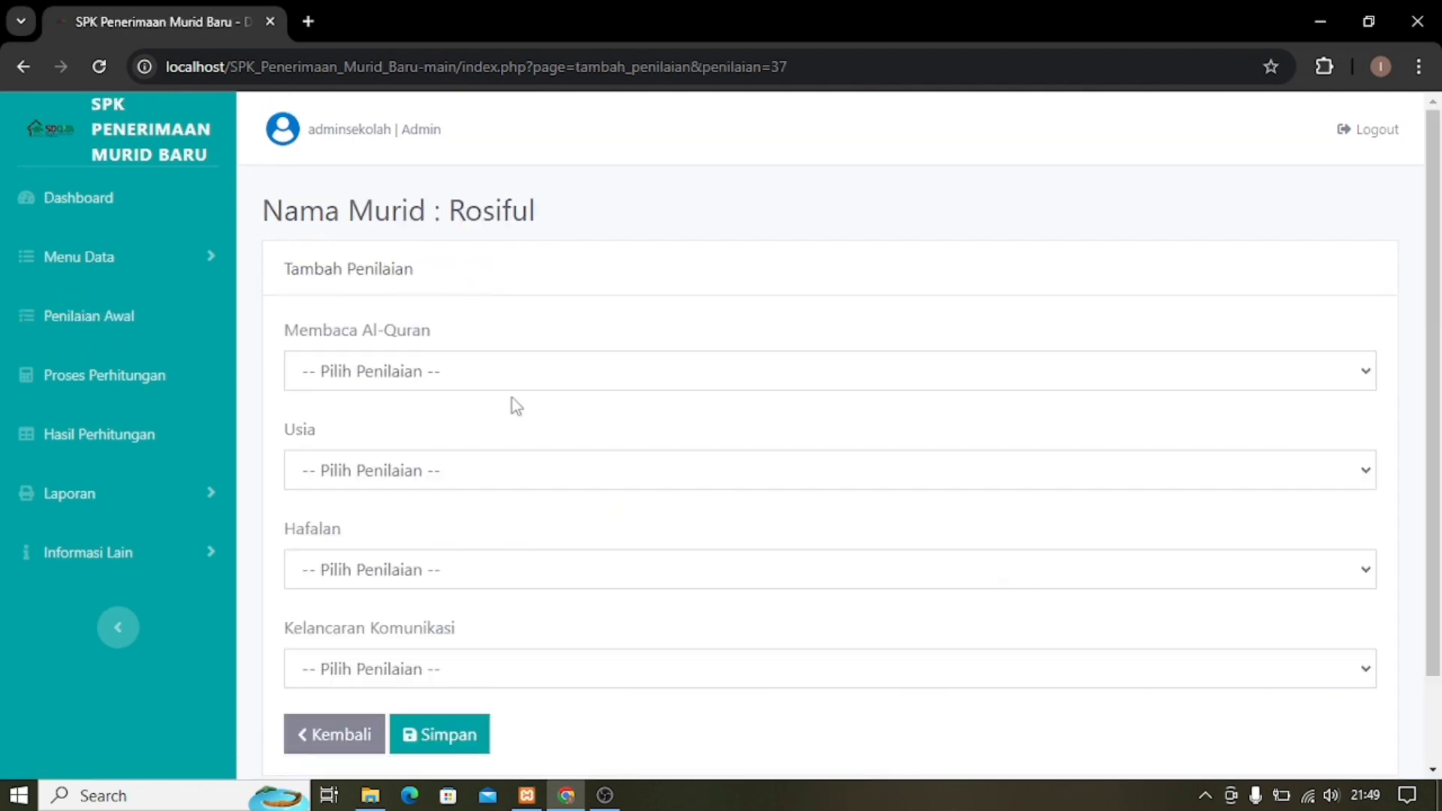
click(505, 374)
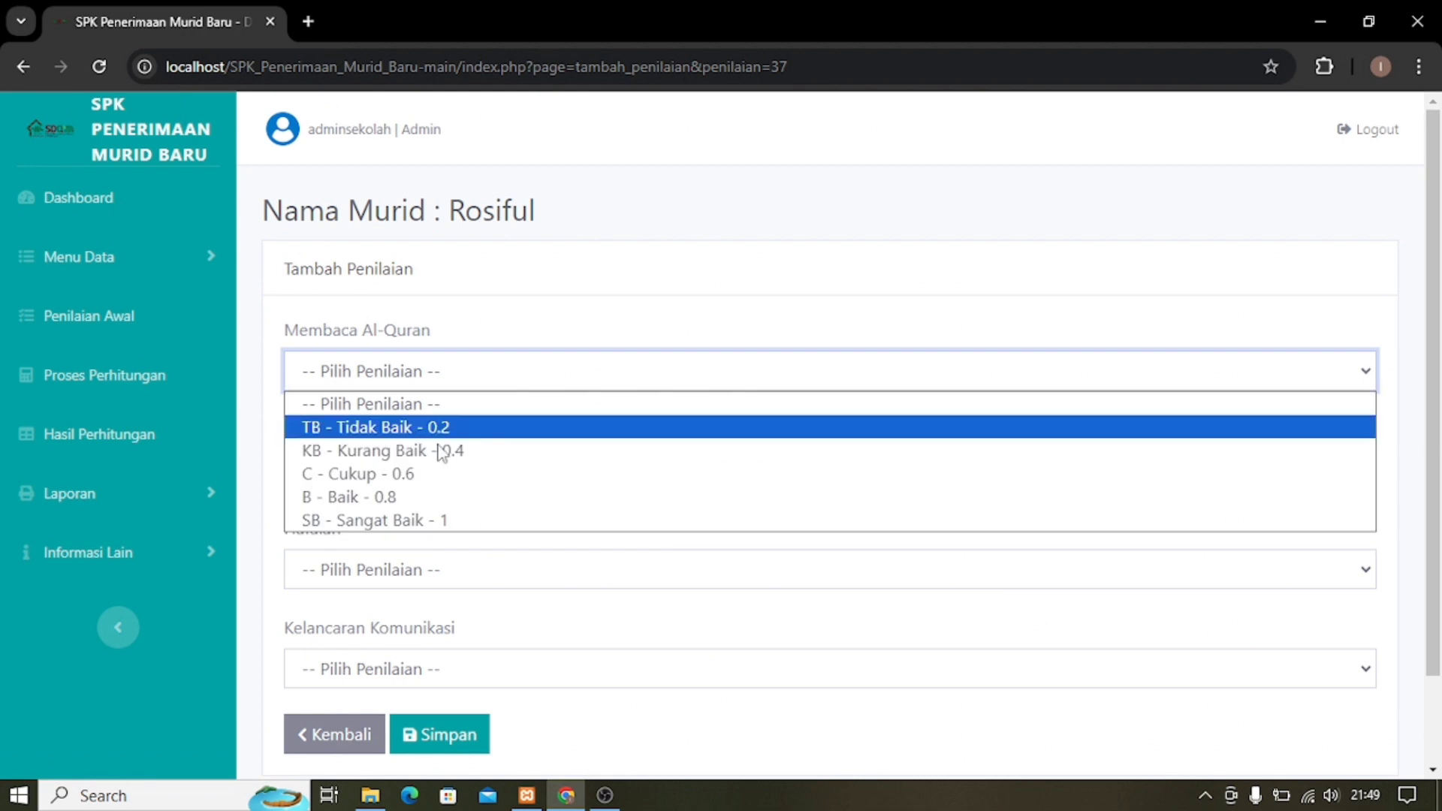
click(409, 520)
click(410, 468)
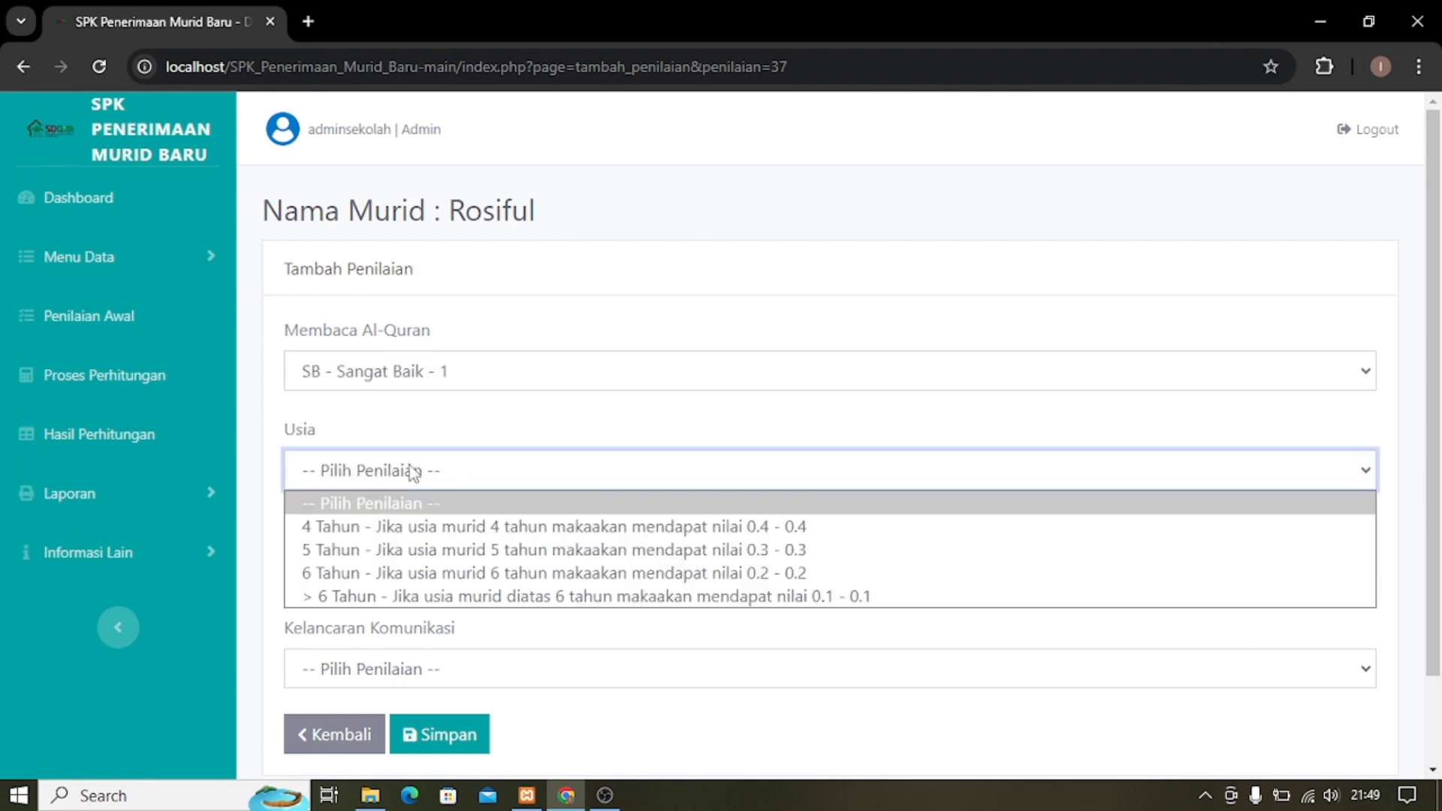
click(411, 595)
click(412, 578)
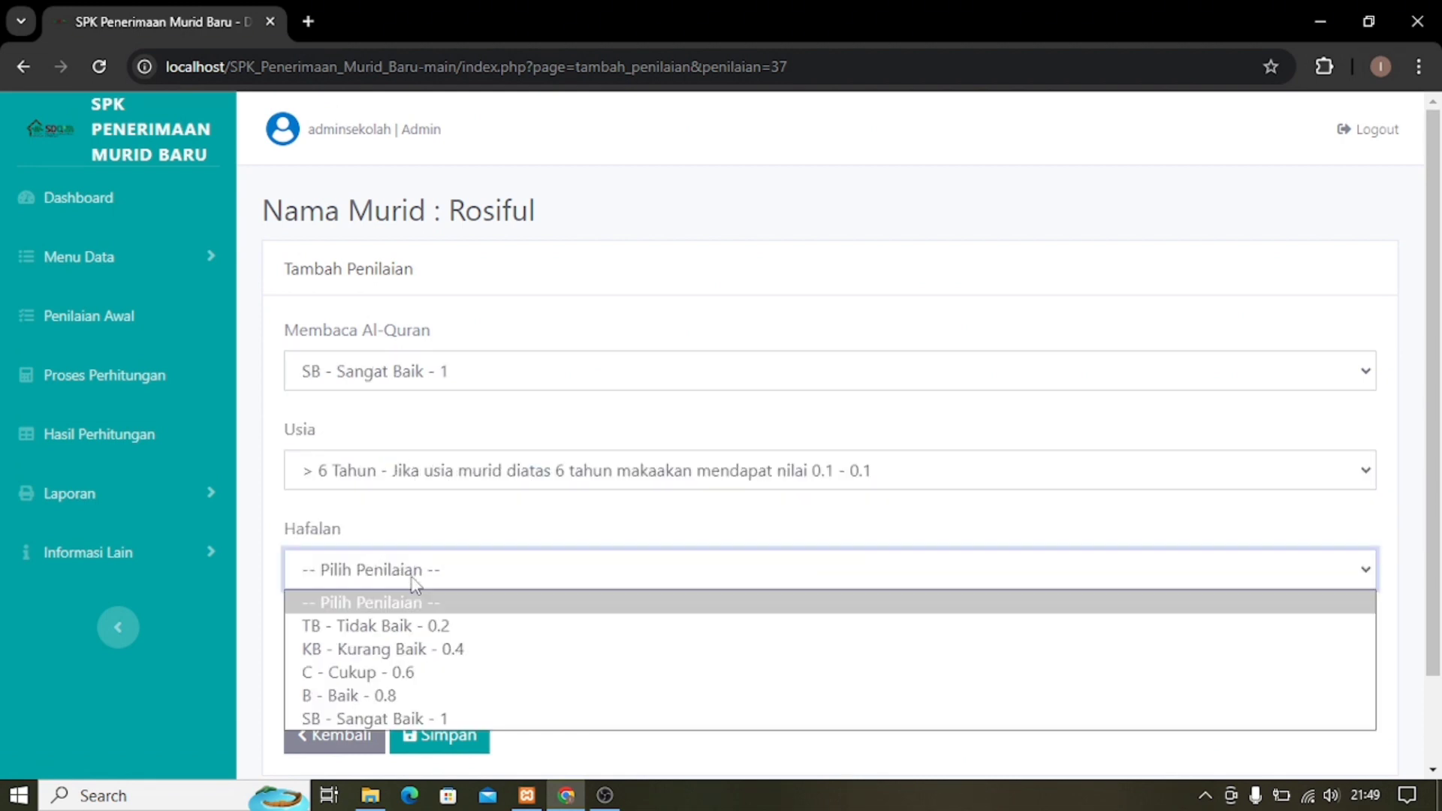
click(412, 719)
click(412, 676)
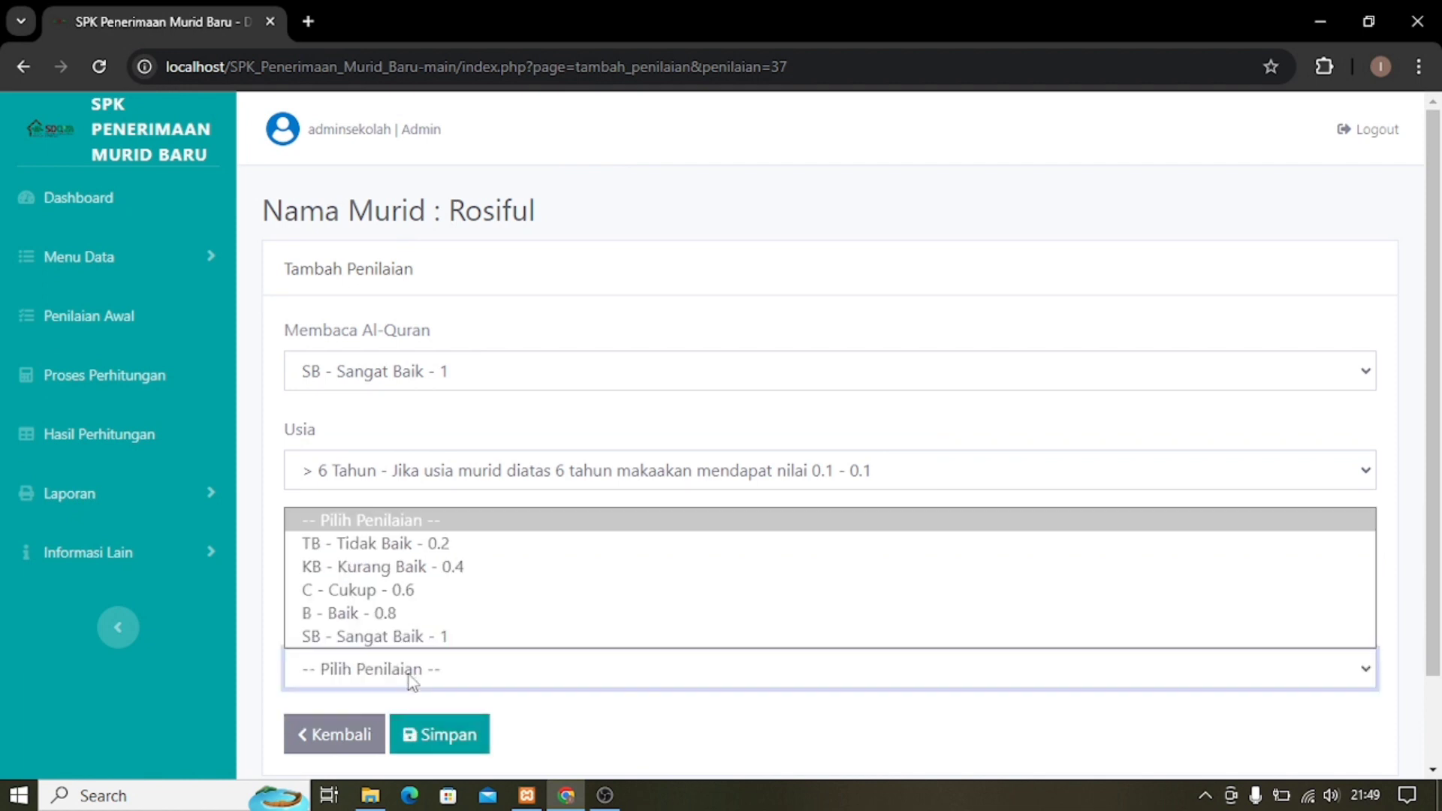
click(414, 638)
Save A13's assessment and return to page 2 of the student list.
scroll(451, 662, down, 2)
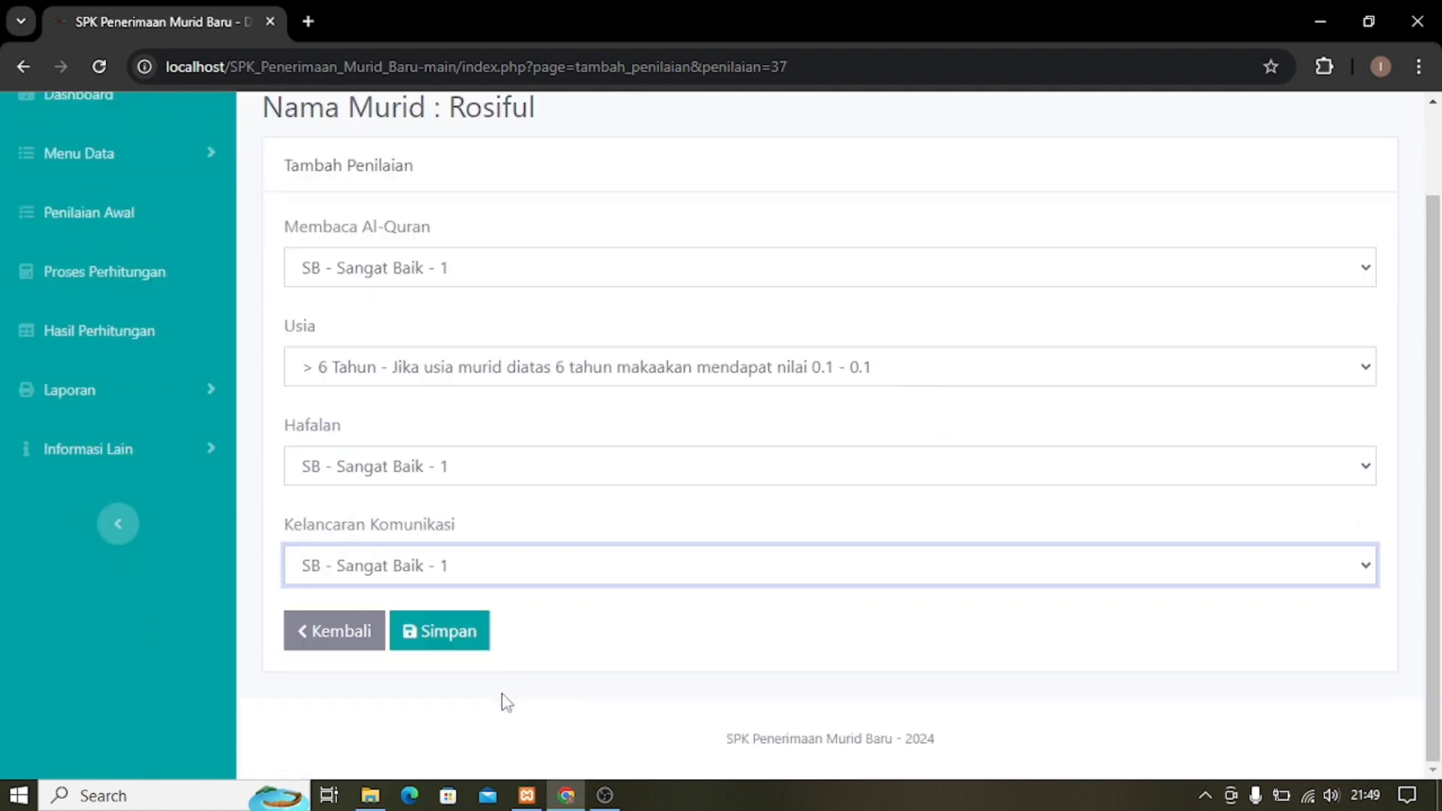
click(435, 633)
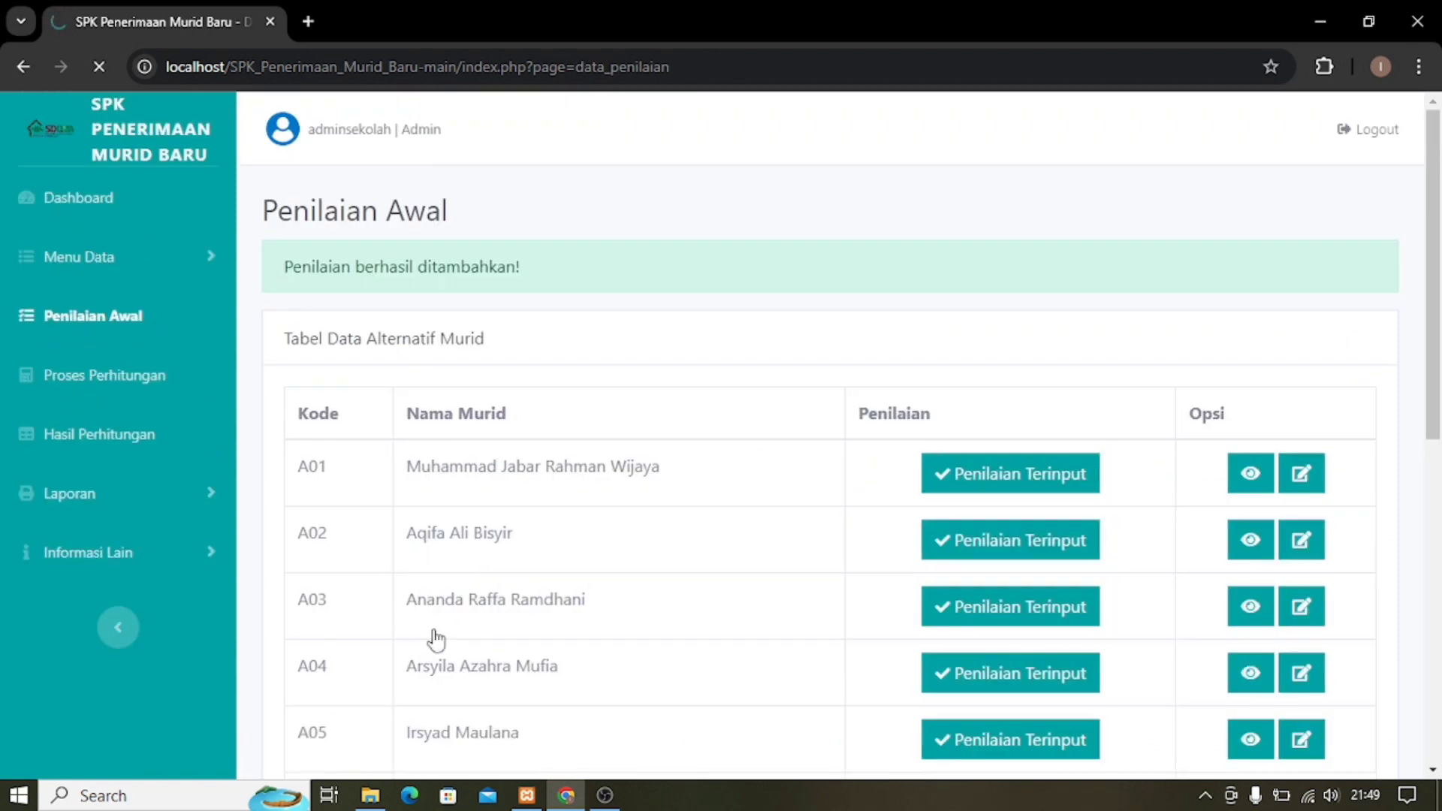
scroll(827, 601, down, 5)
scroll(824, 574, down, 2)
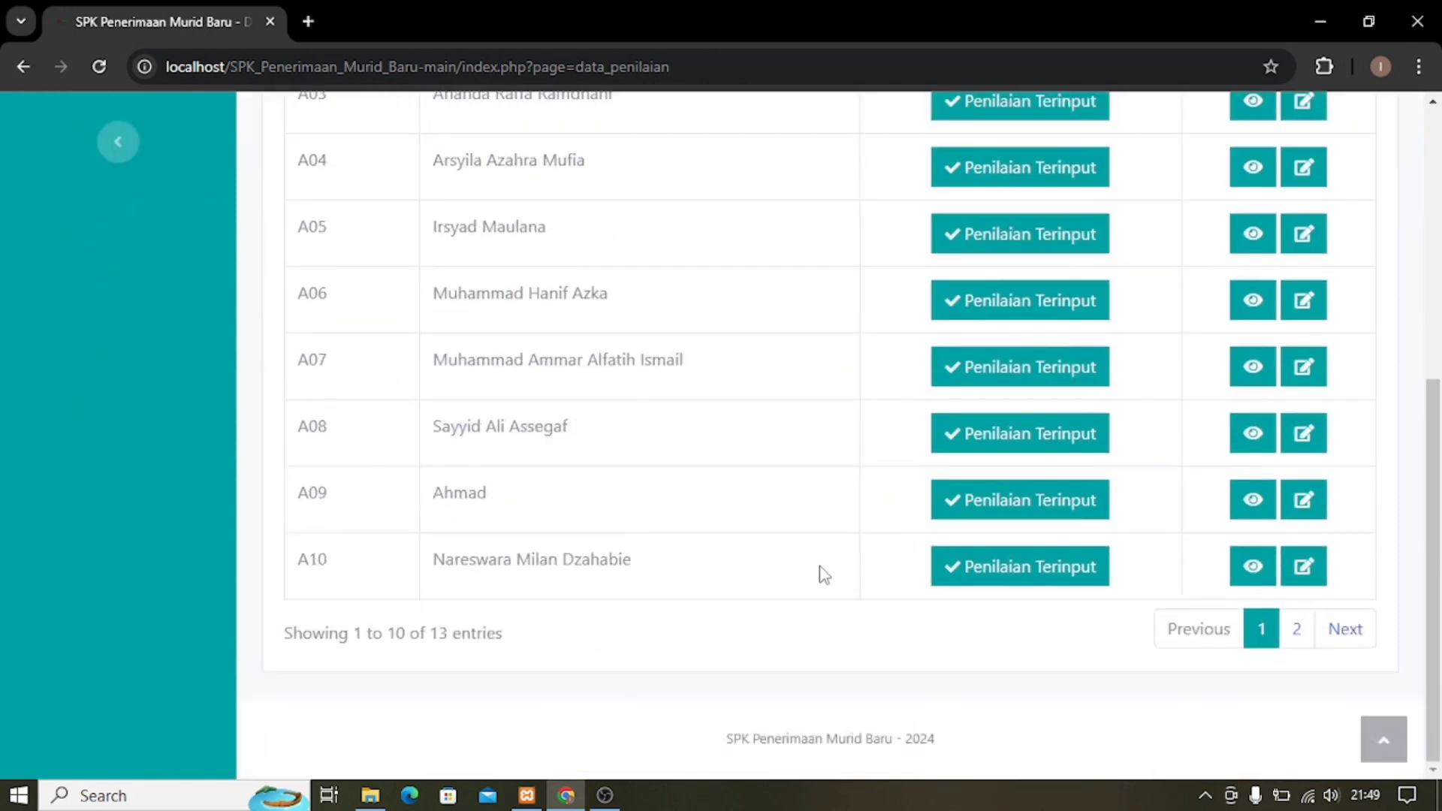
click(1296, 635)
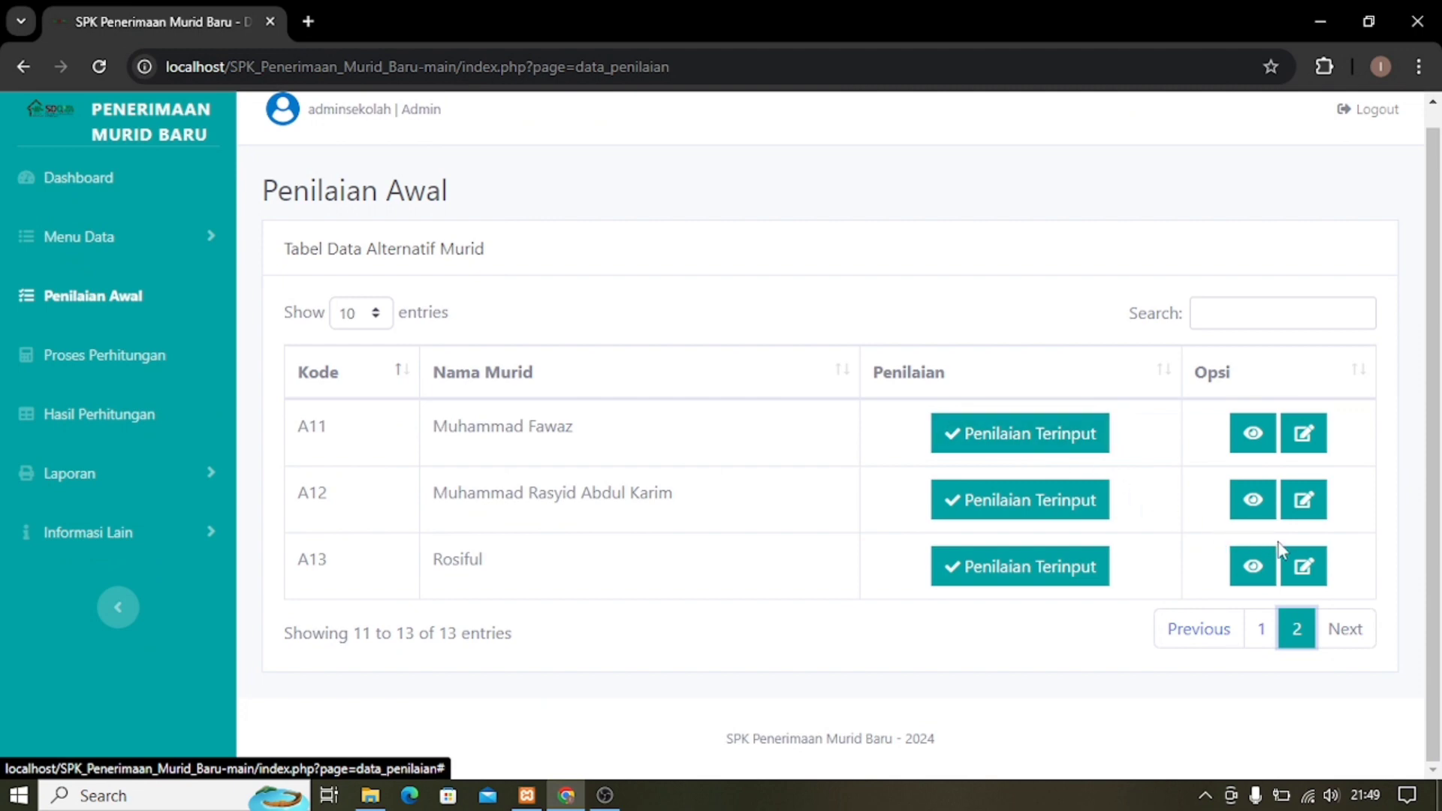
Change A13's Usia rating to 4 Tahun and save the edit.
click(1305, 571)
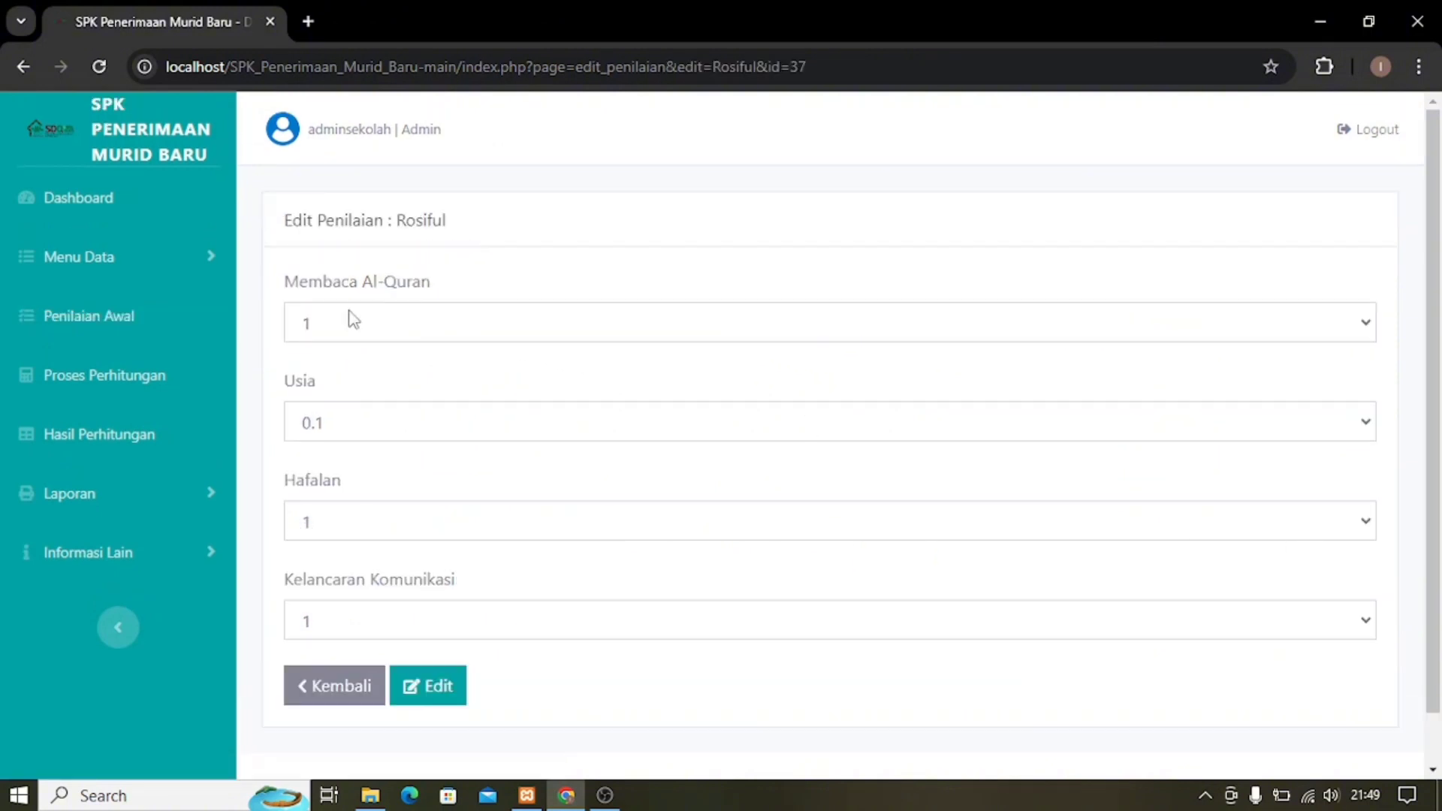
click(376, 435)
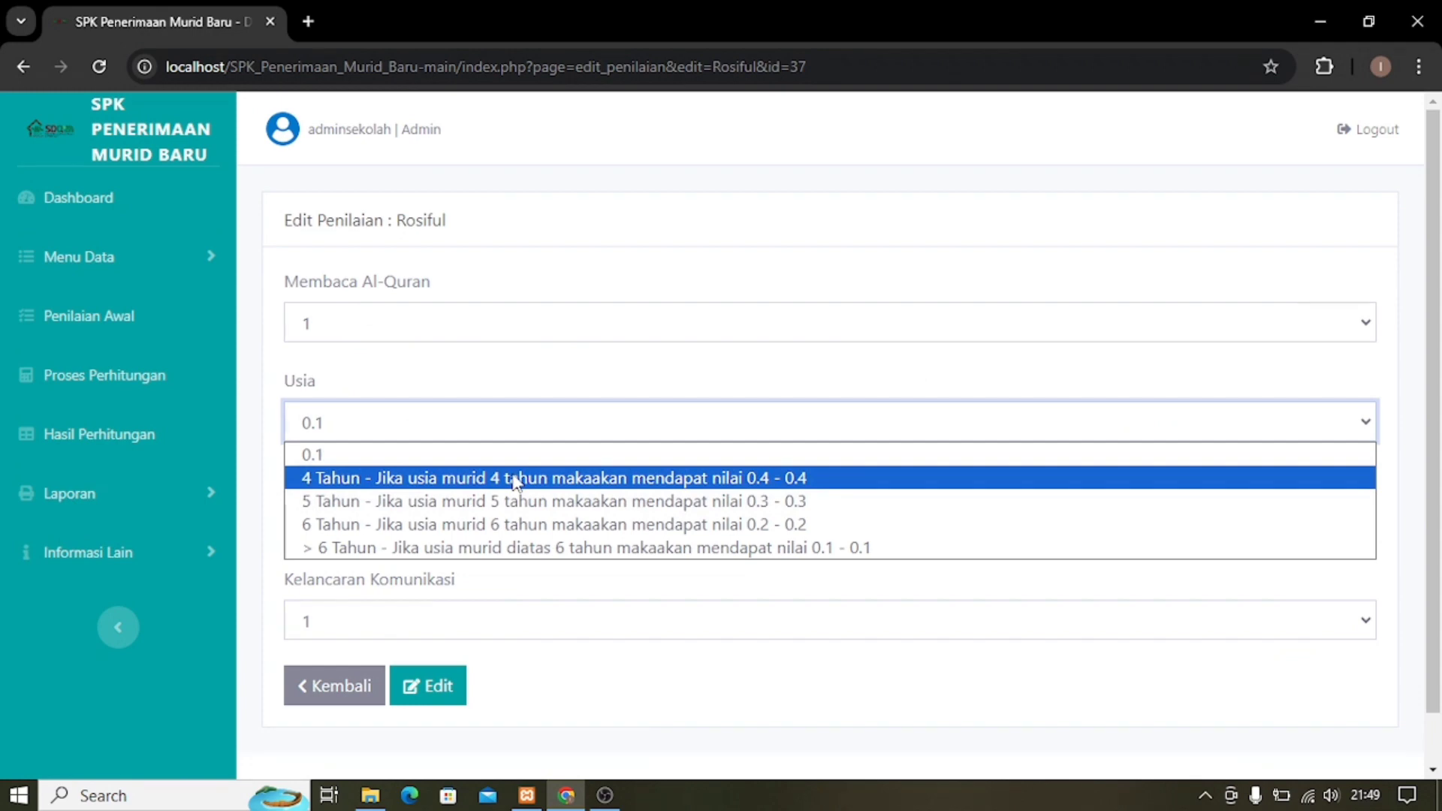
click(516, 477)
click(441, 687)
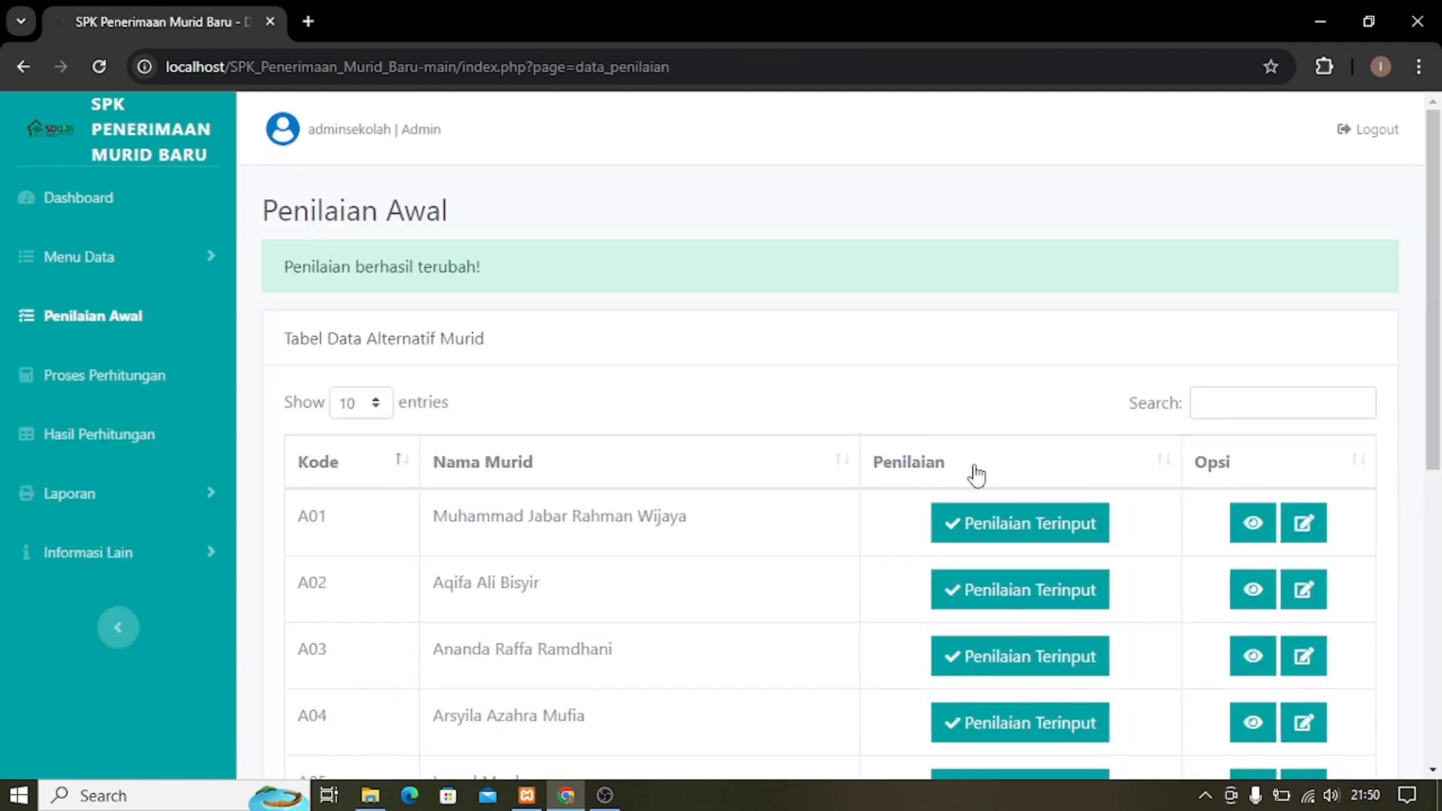
On page 2, verify A13's scores now read 1, 0.4, 1, 1.
scroll(1013, 469, down, 3)
scroll(1012, 470, down, 5)
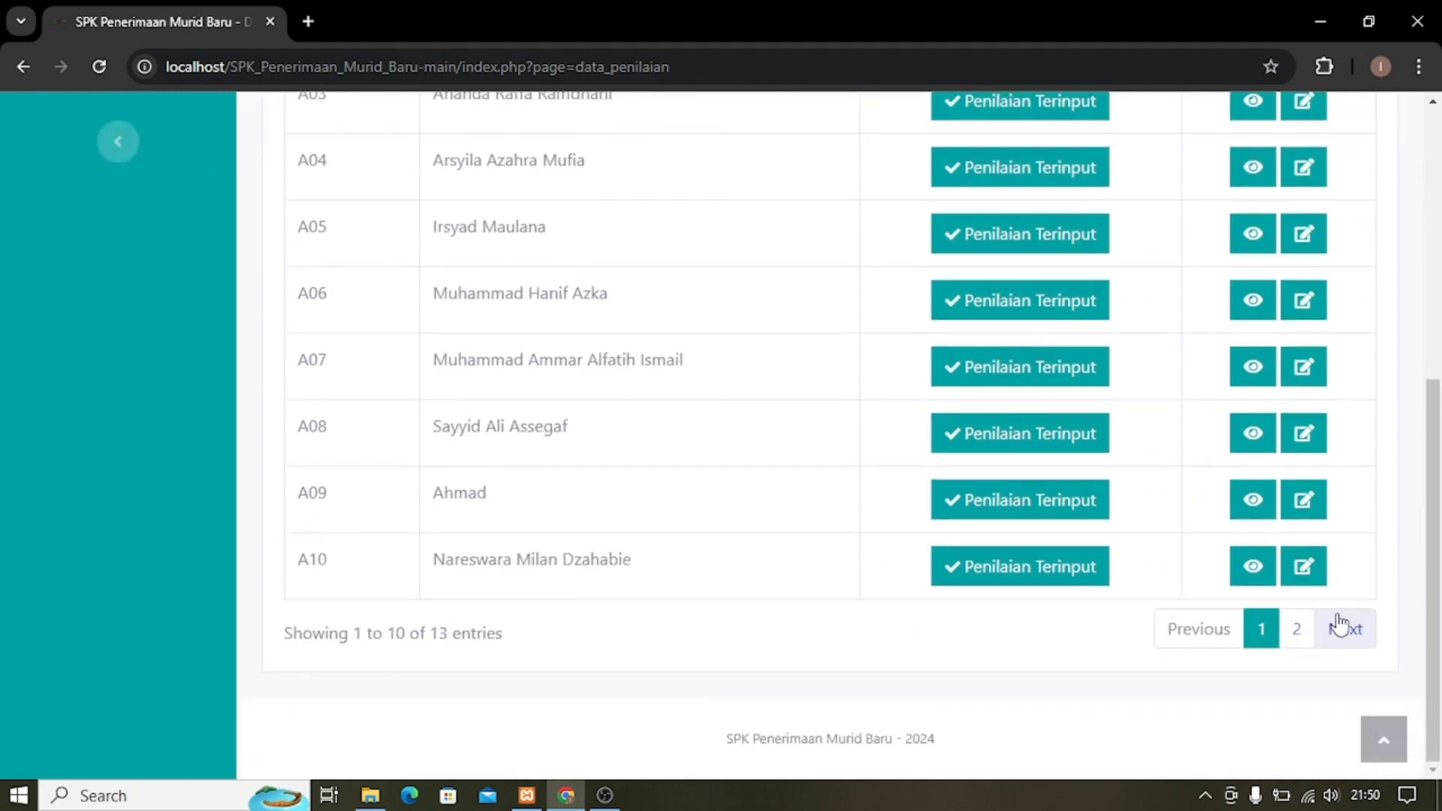
click(1299, 631)
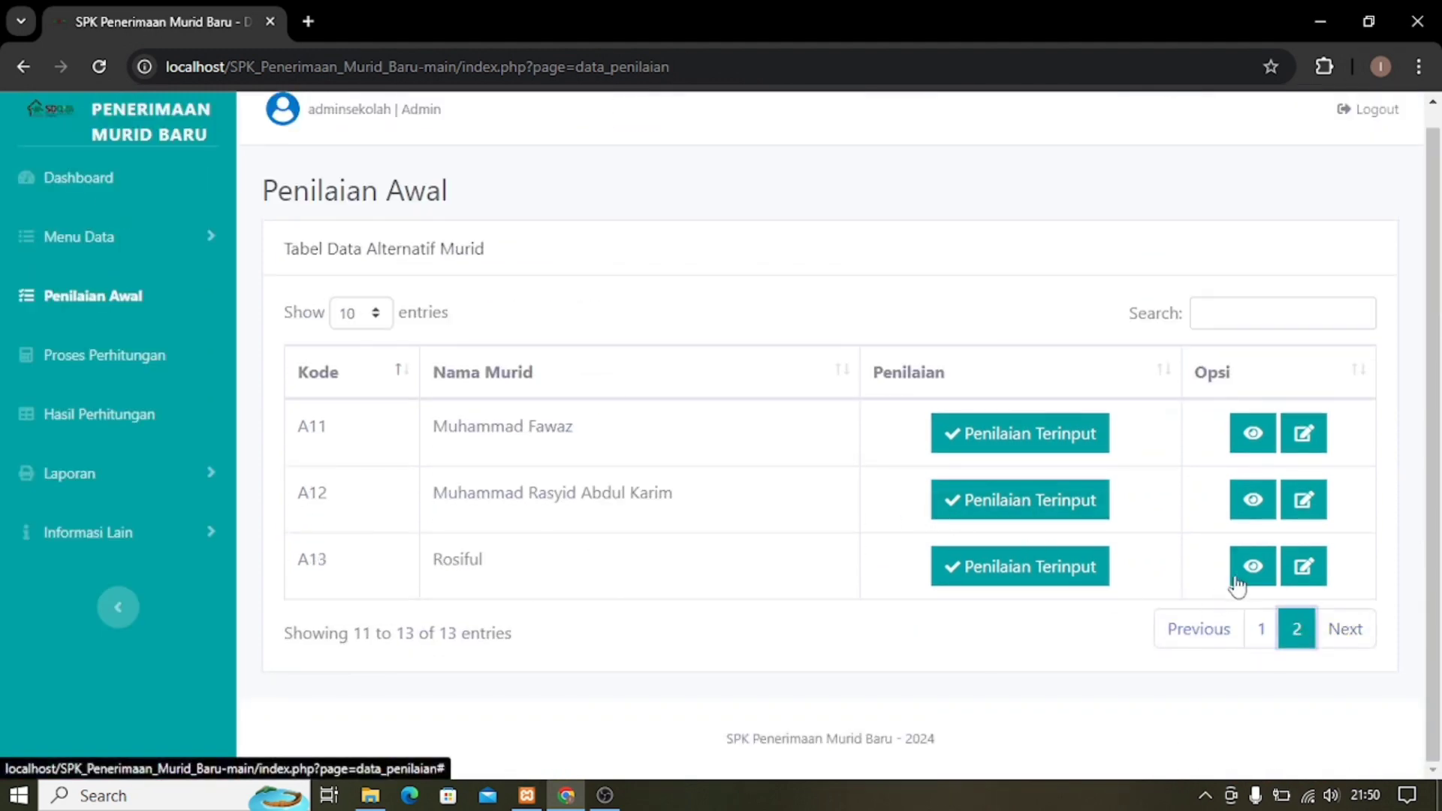
click(1253, 566)
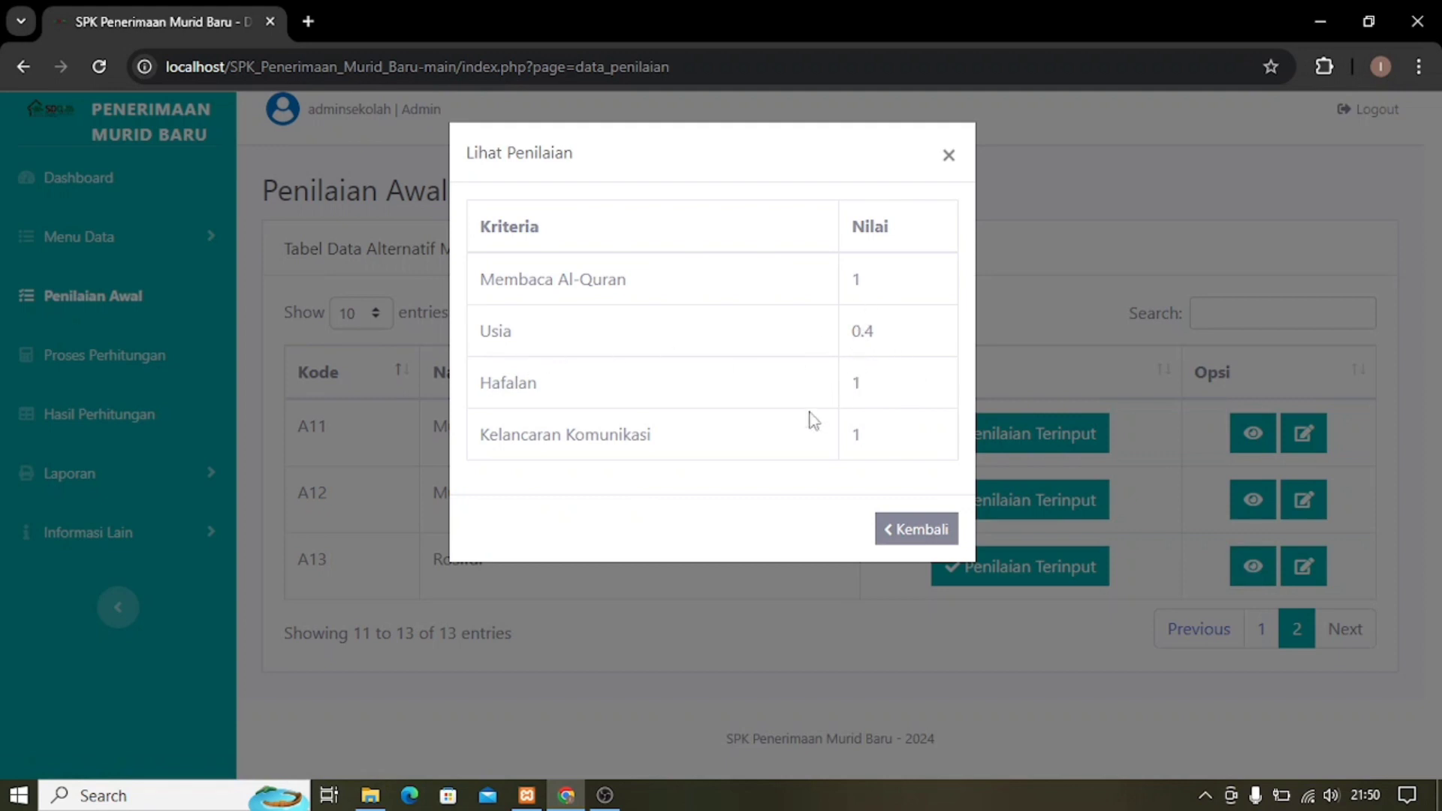
click(922, 532)
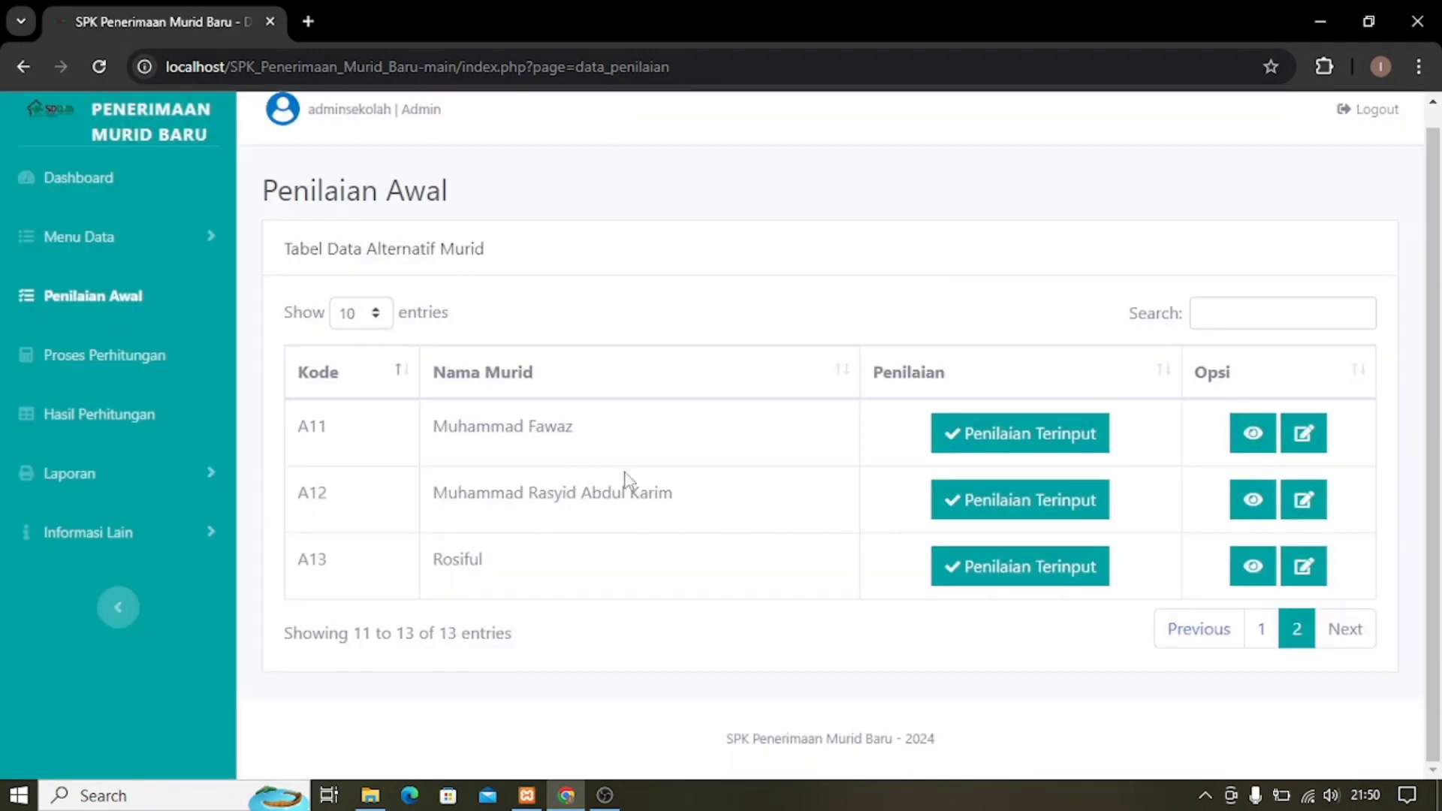
Open Proses Perhitungan and run Hitung to produce the Hasil Normalisasi table.
click(106, 367)
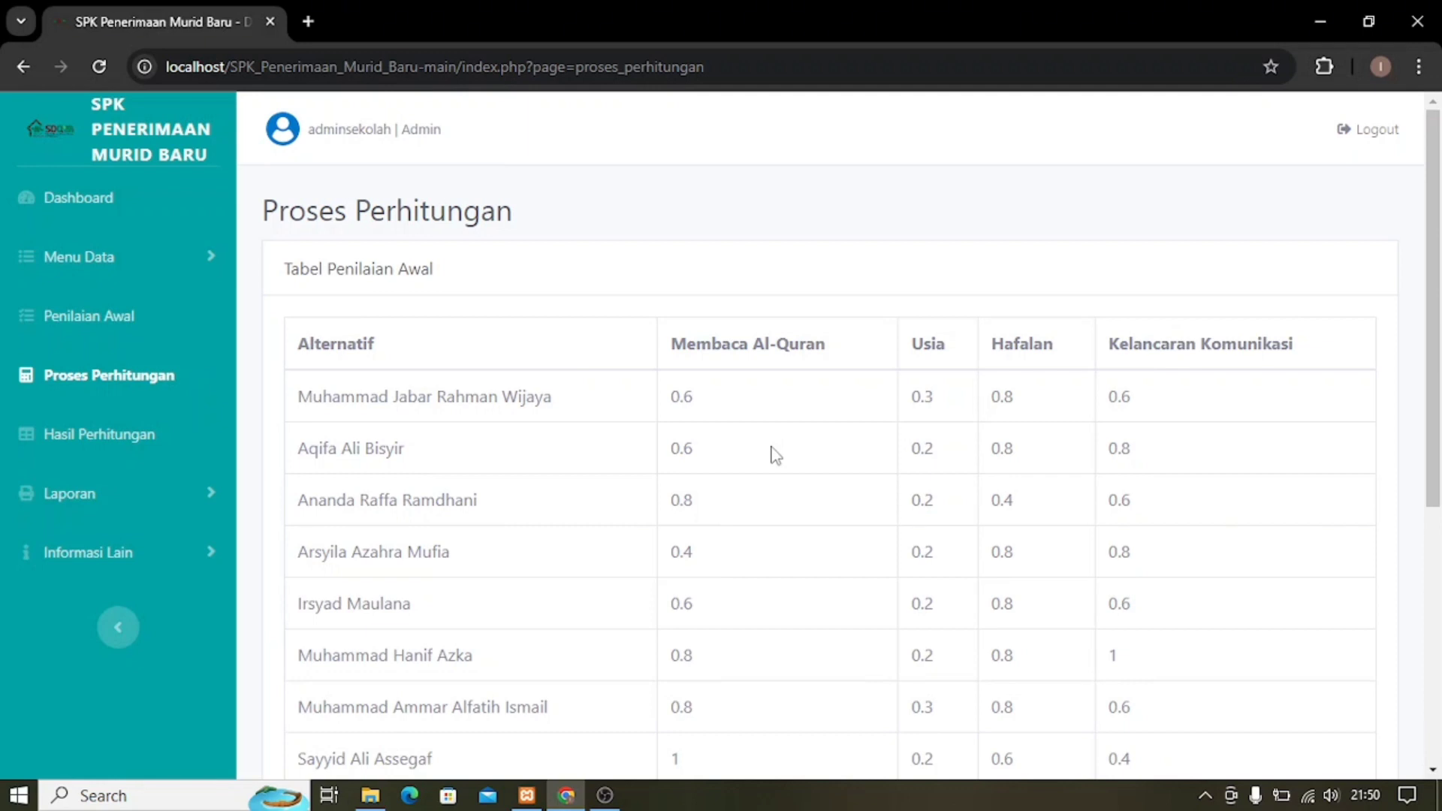
scroll(364, 598, down, 5)
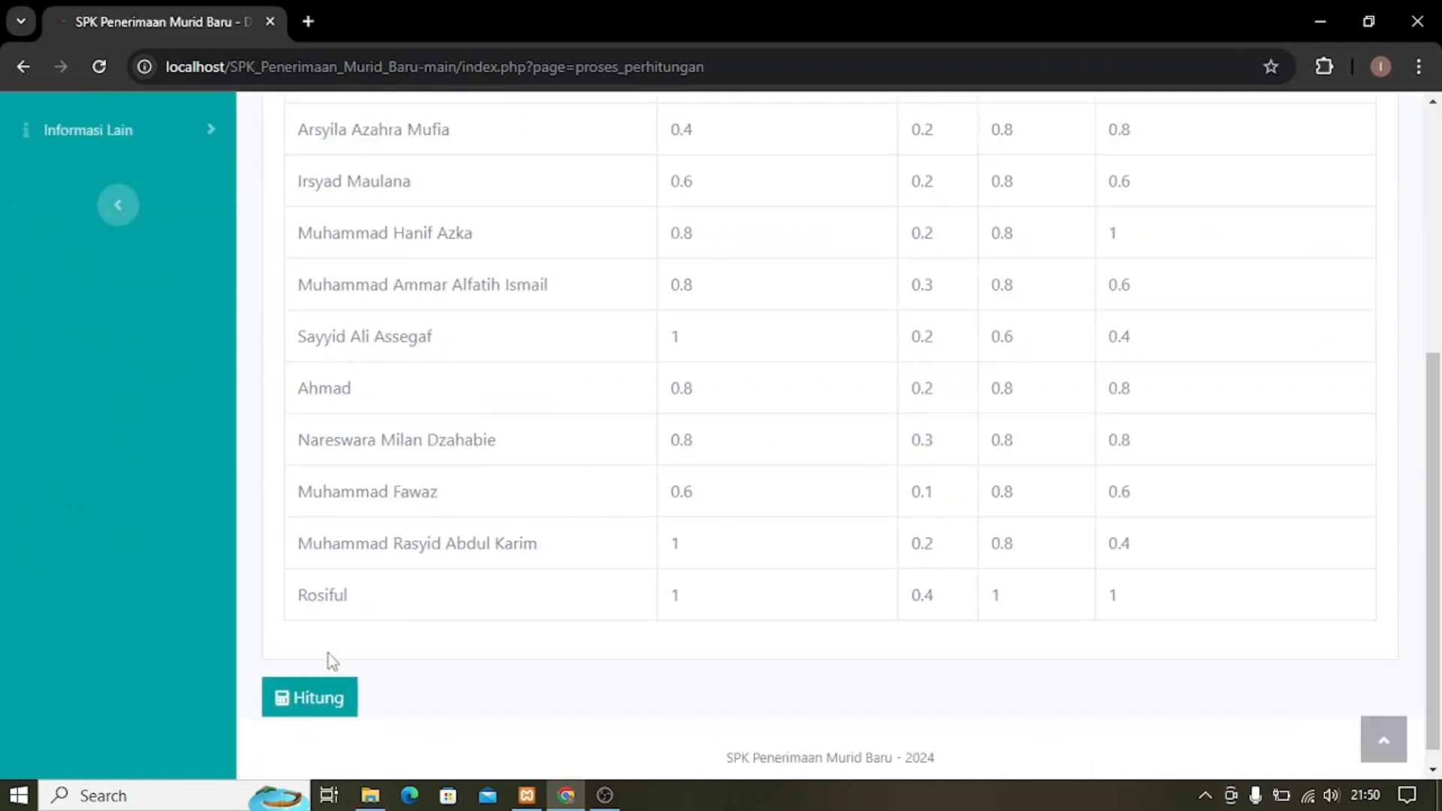
click(319, 702)
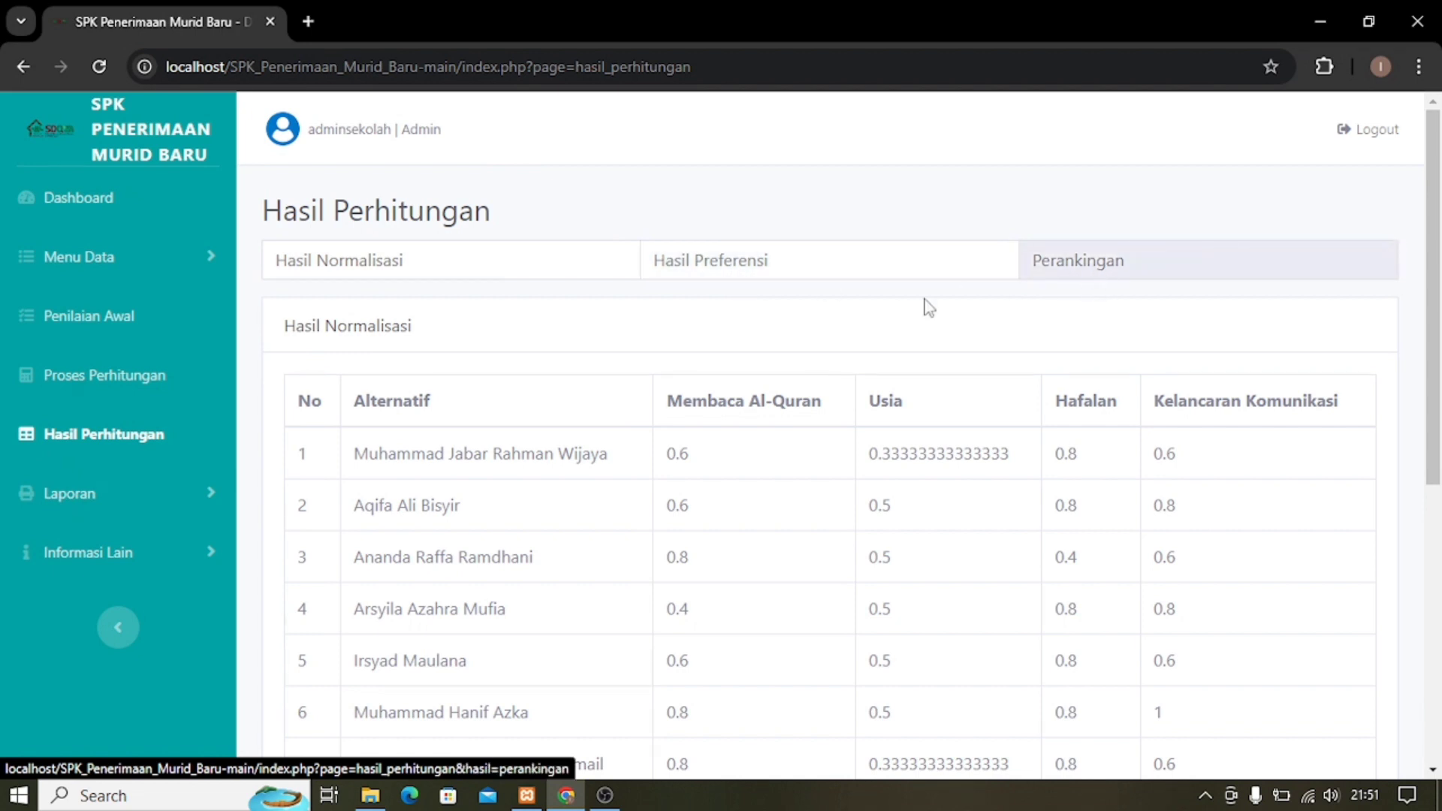
Review normalization and preference results, then the 13-student ranking topped by 0.8125 LULUS (TERBAIK).
click(354, 277)
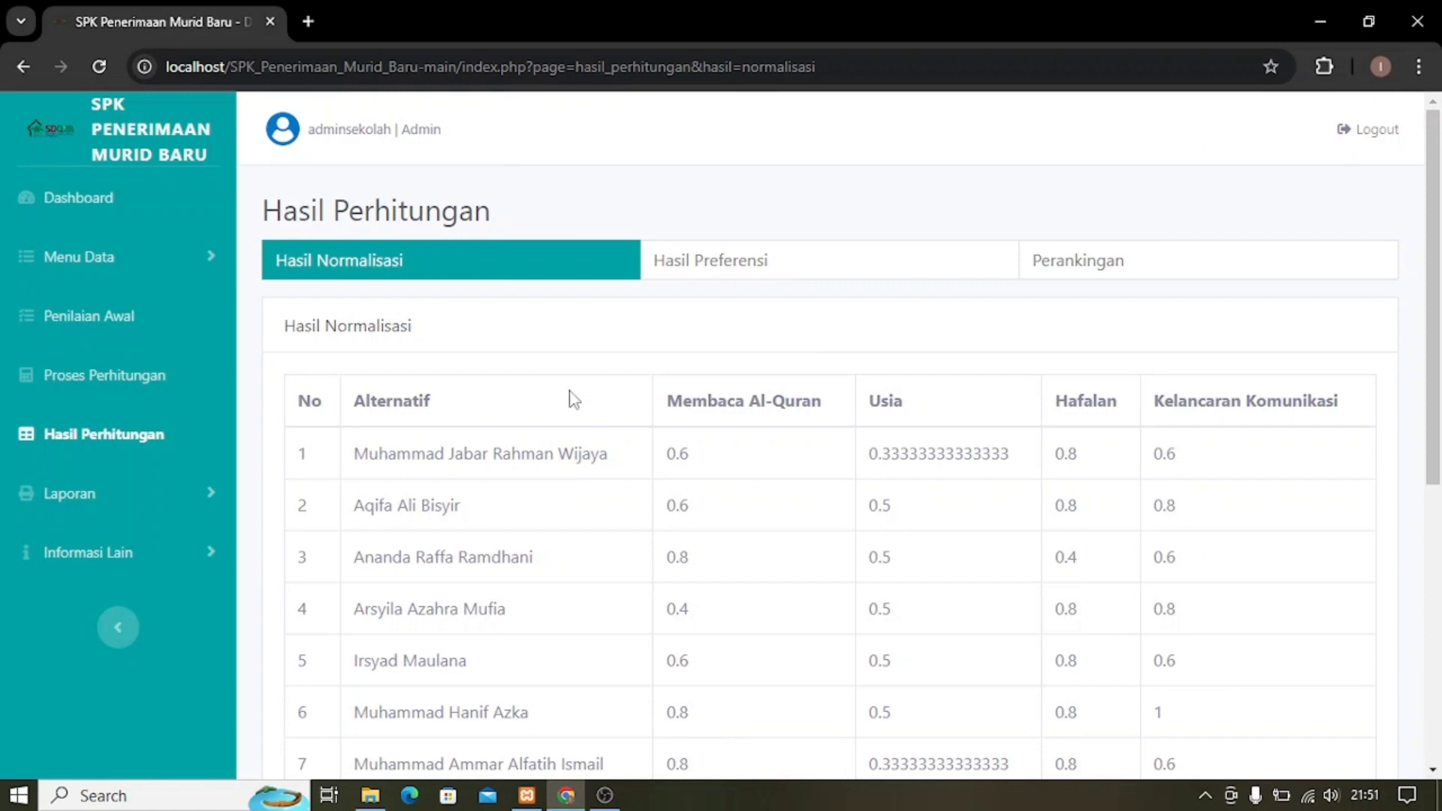
click(728, 269)
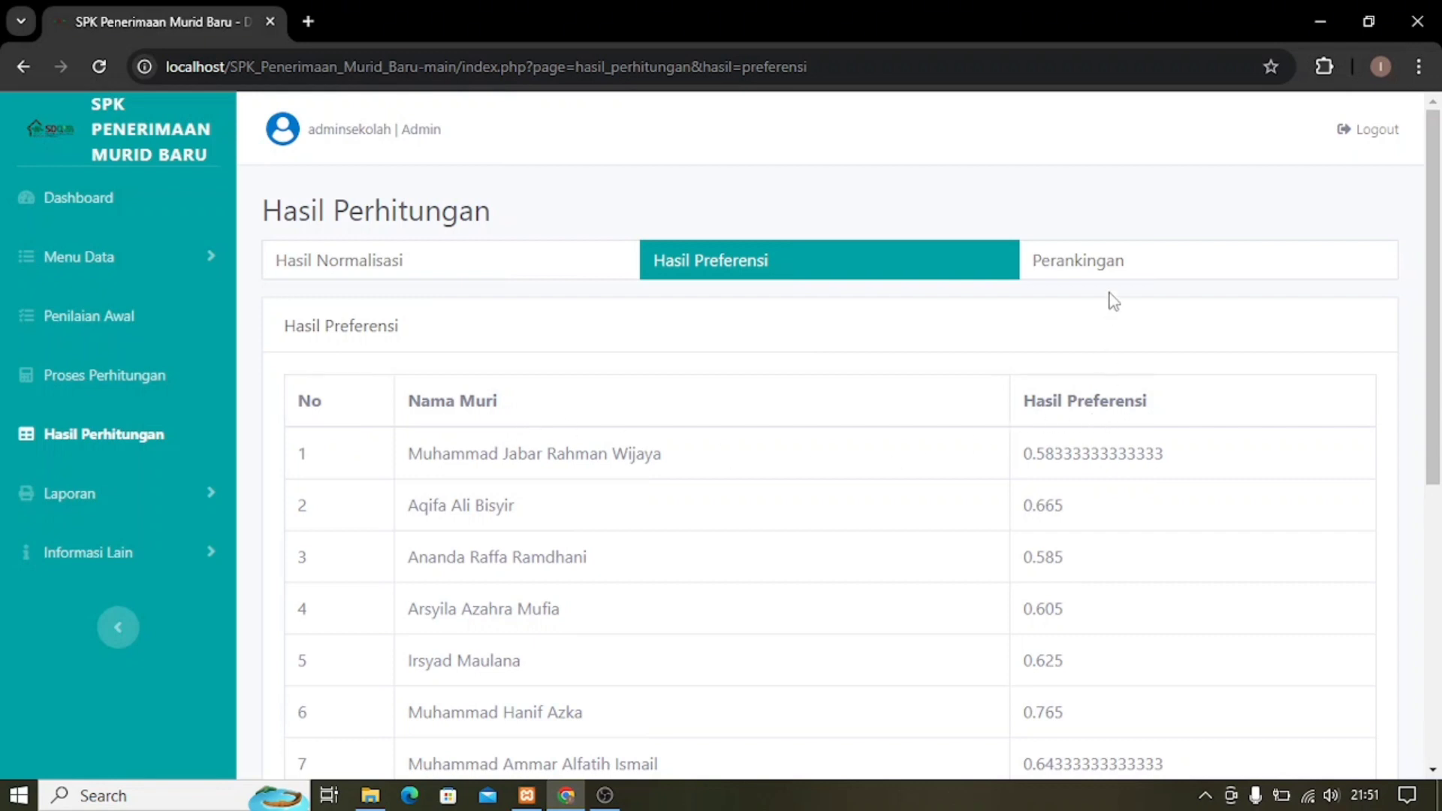
click(1116, 271)
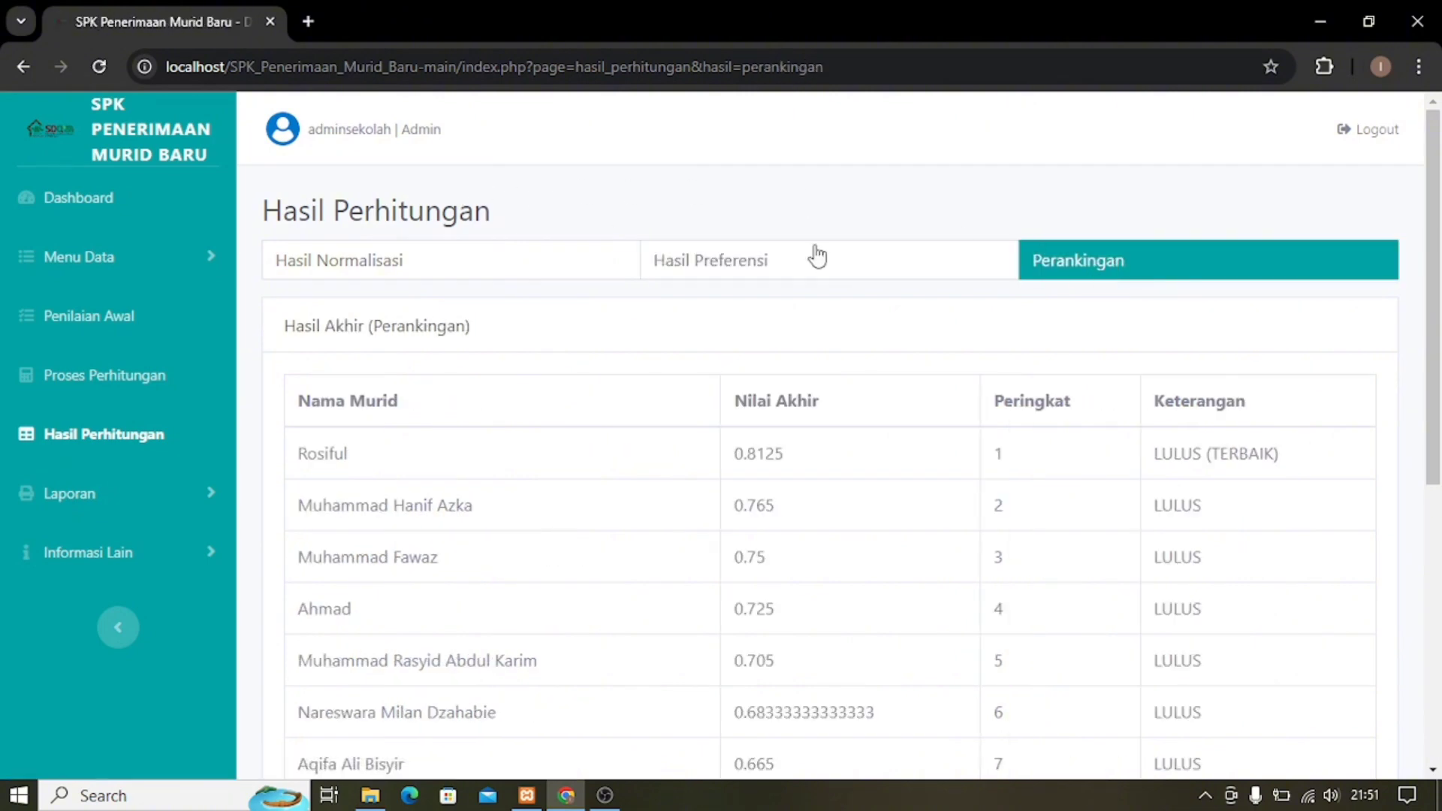
scroll(576, 425, down, 1)
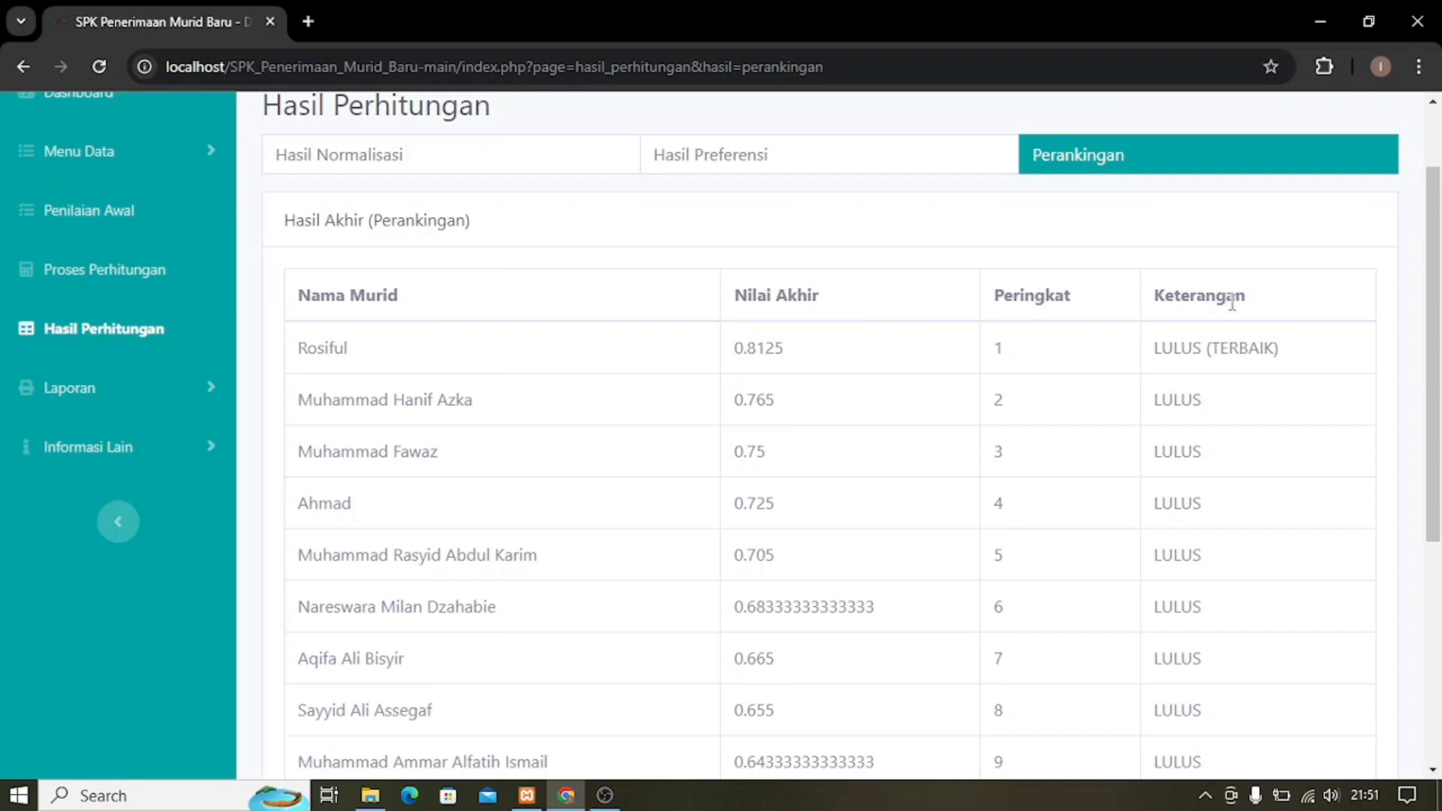
scroll(1050, 358, down, 4)
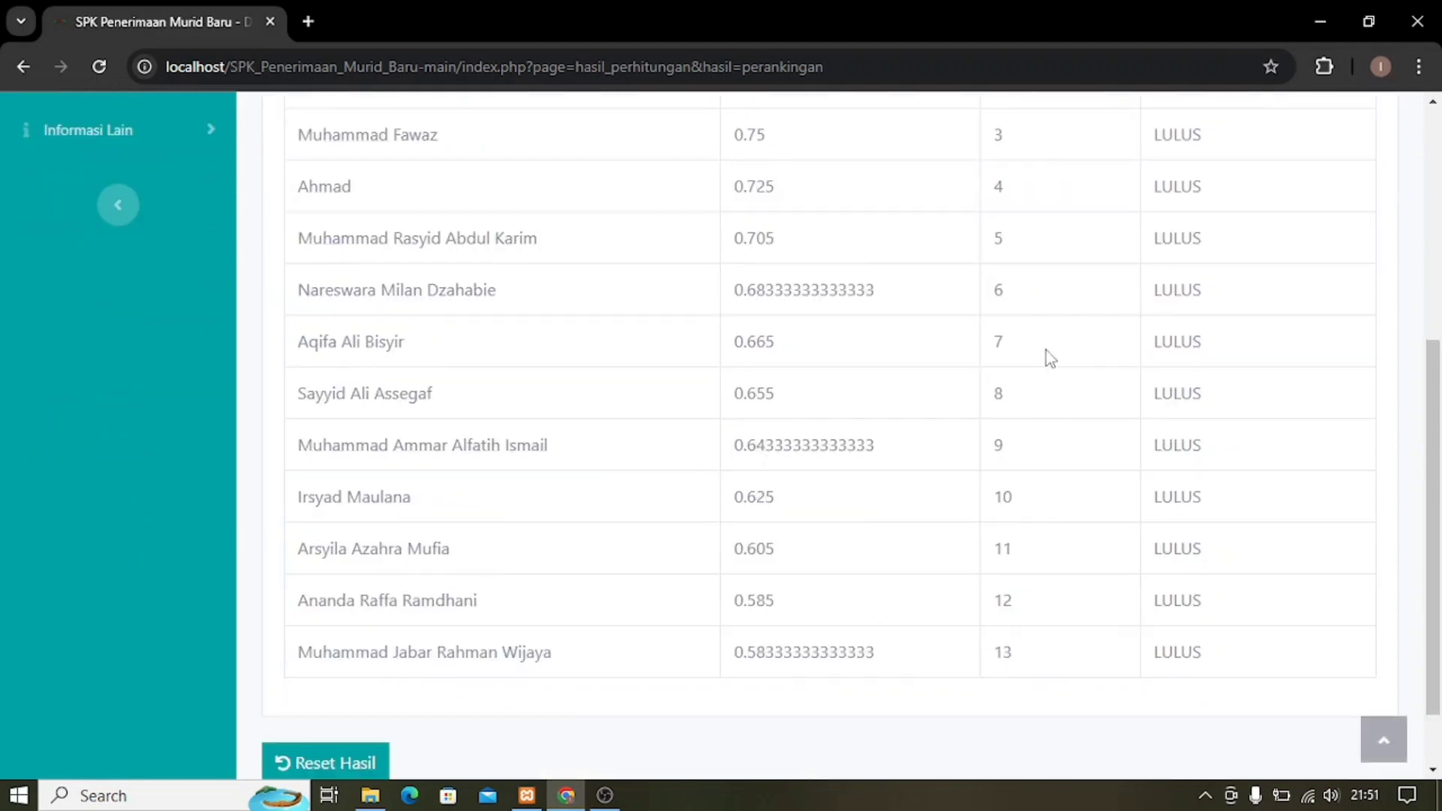
scroll(1051, 358, up, 4)
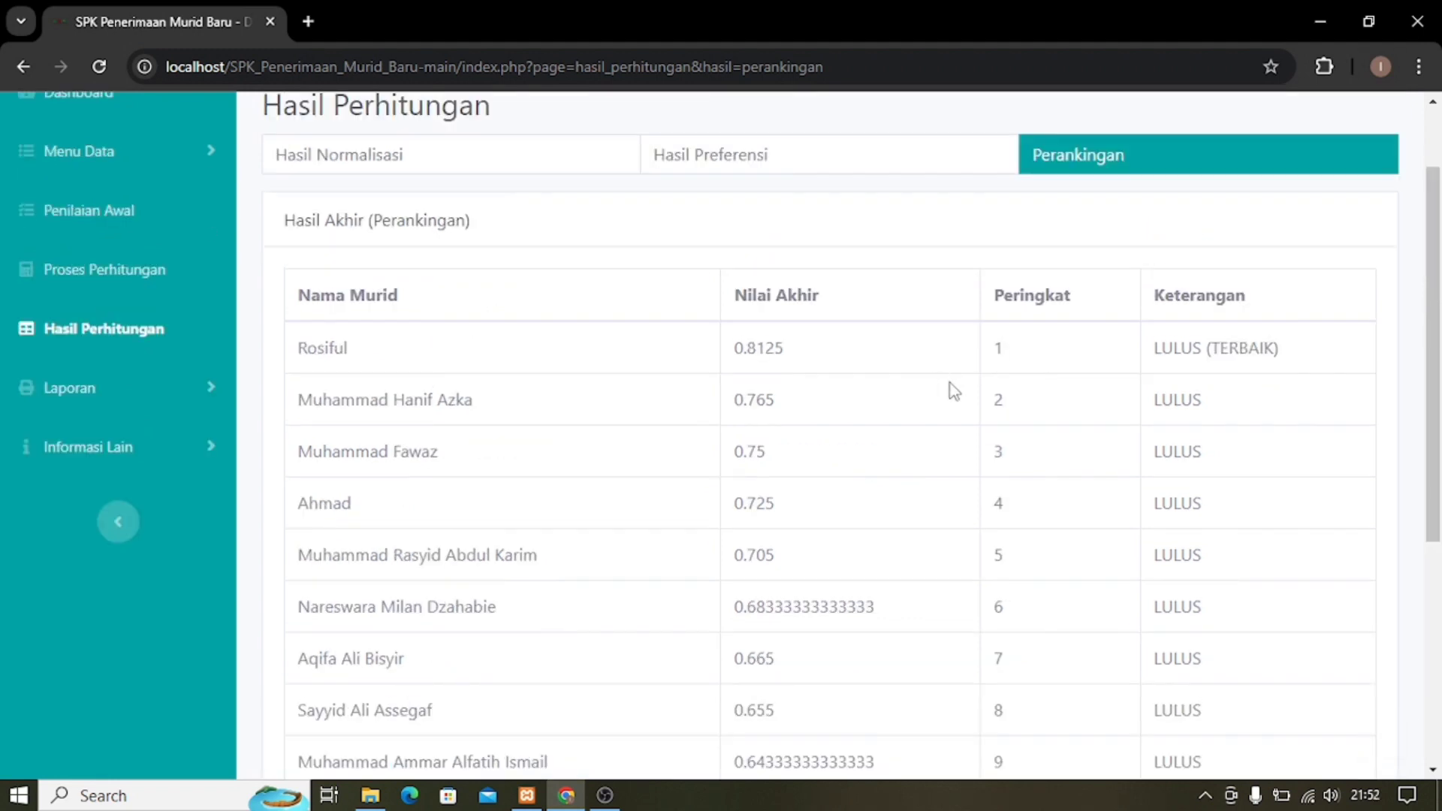
Open Laporan > Cetak Normalisasi, review the normalisation table, and request its PDF via Cetak Laporan.
click(132, 398)
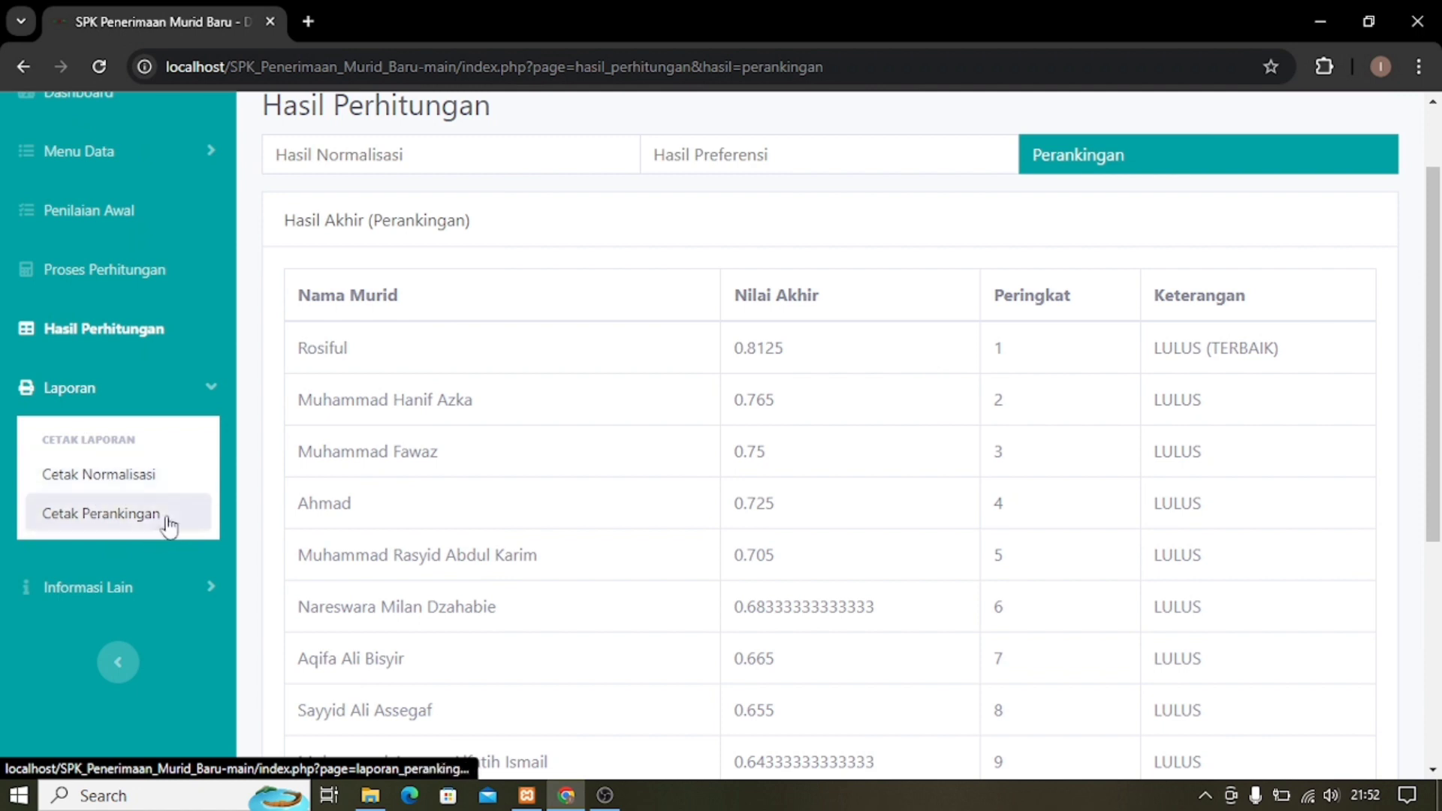
click(112, 487)
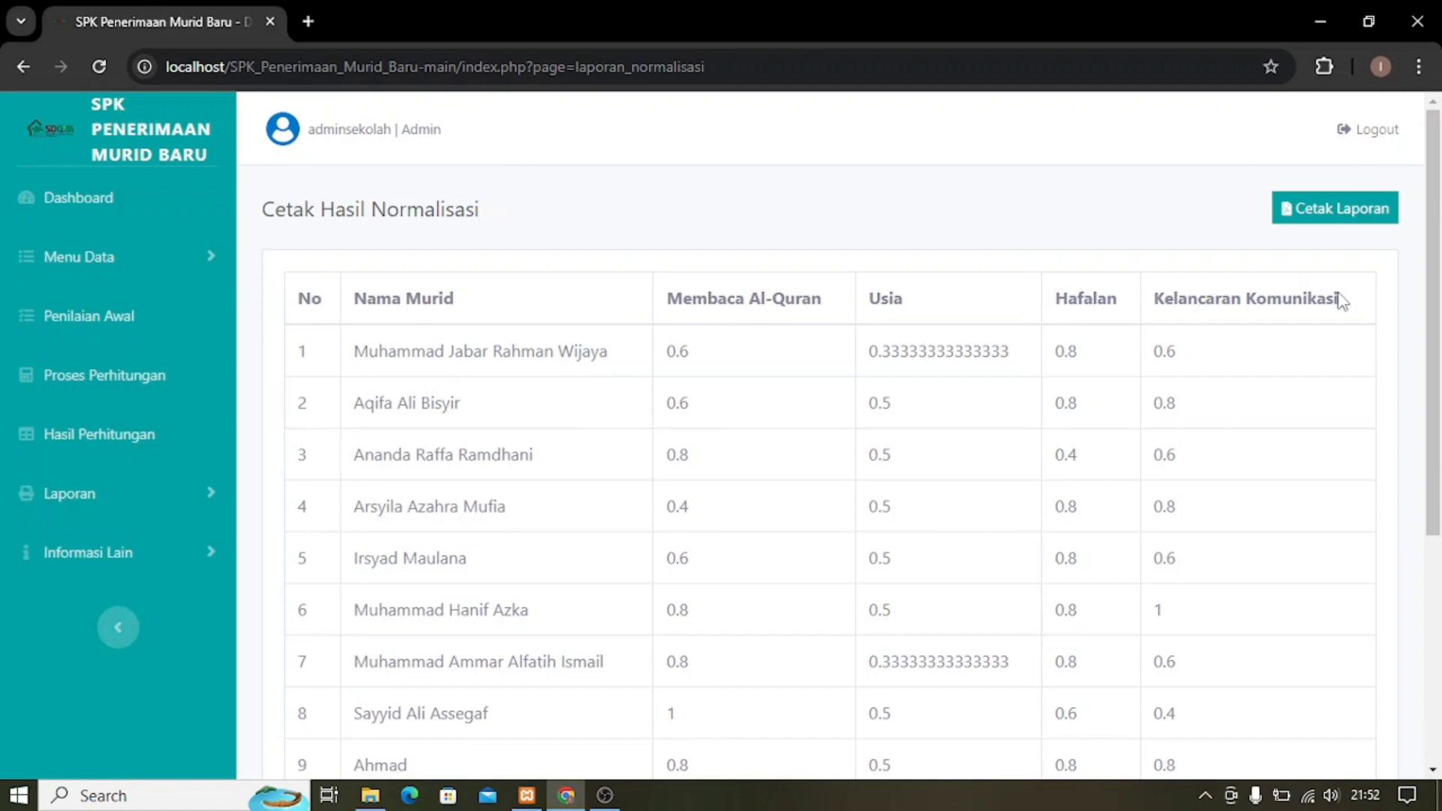
scroll(785, 406, down, 4)
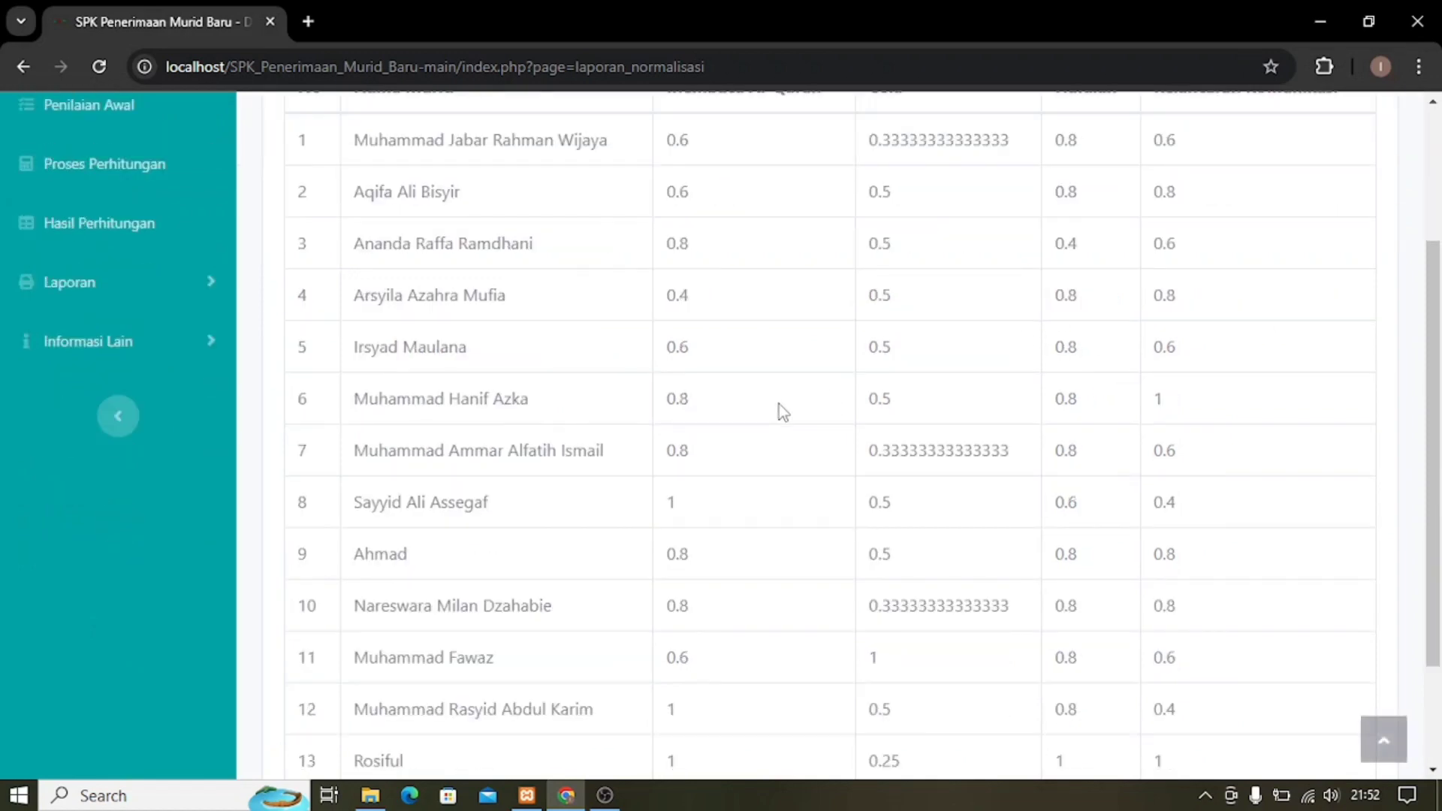
scroll(815, 390, up, 4)
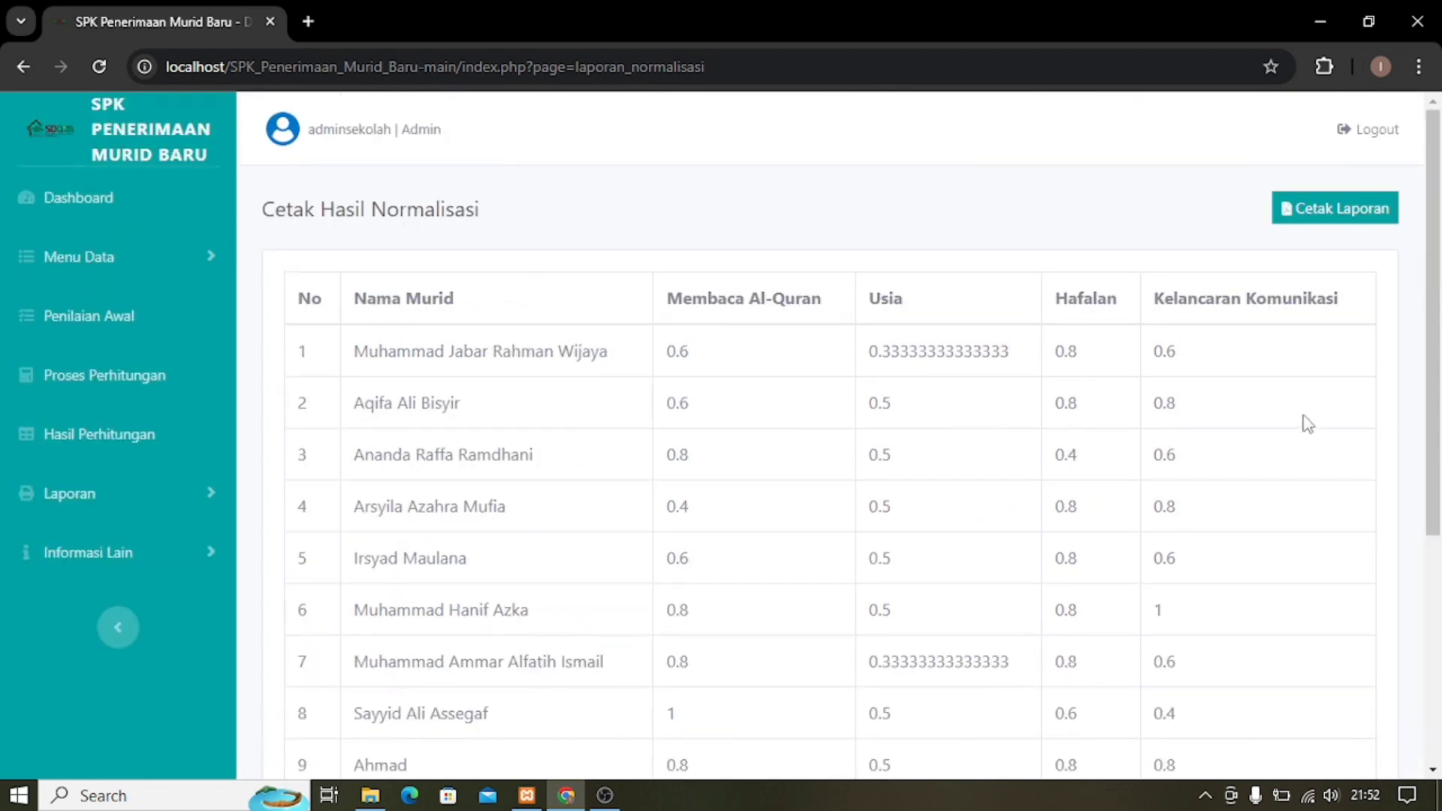
click(1327, 219)
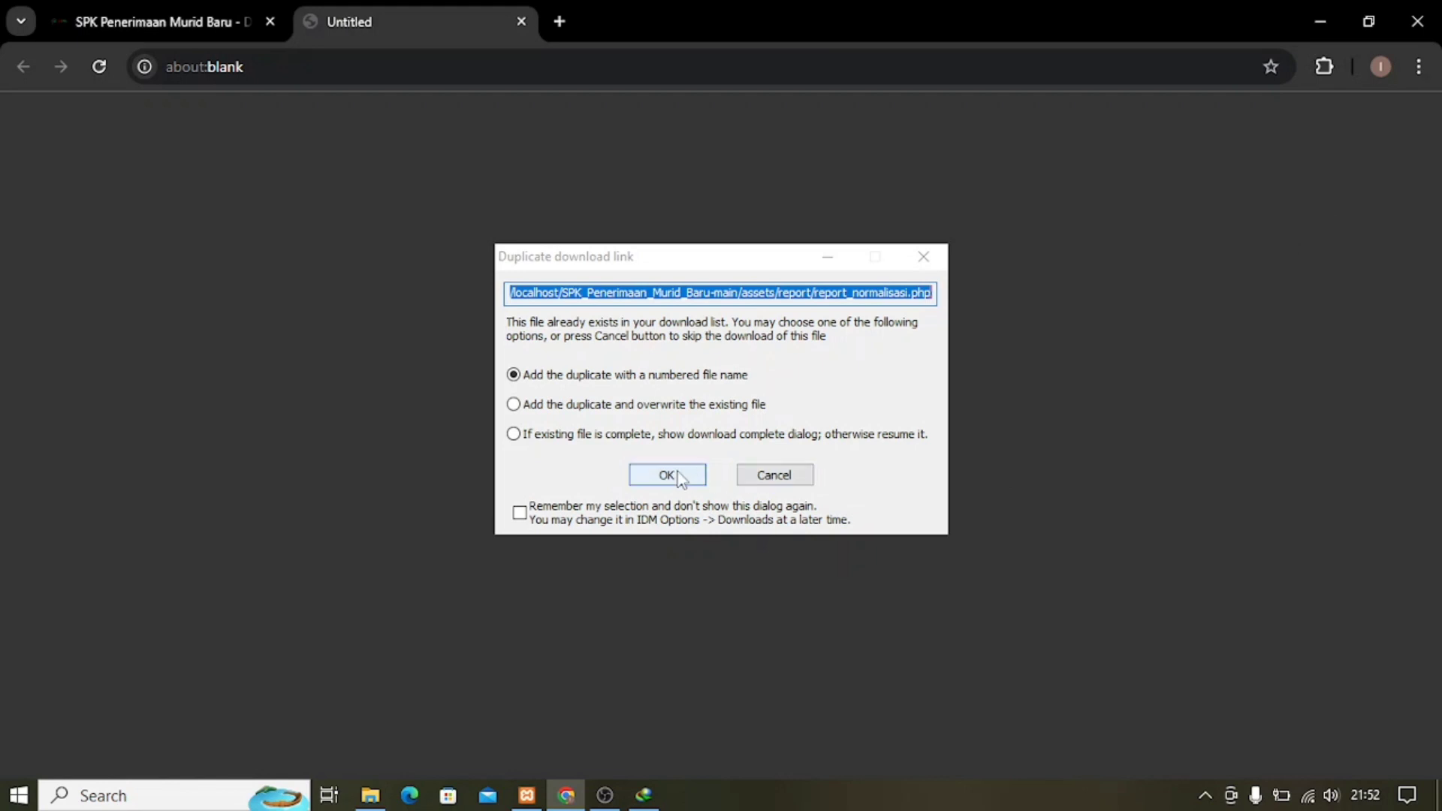
Download the normalisation report as Laporan Normalisasi_2.pdf, view it, then close the PDF and blank tabs.
click(678, 476)
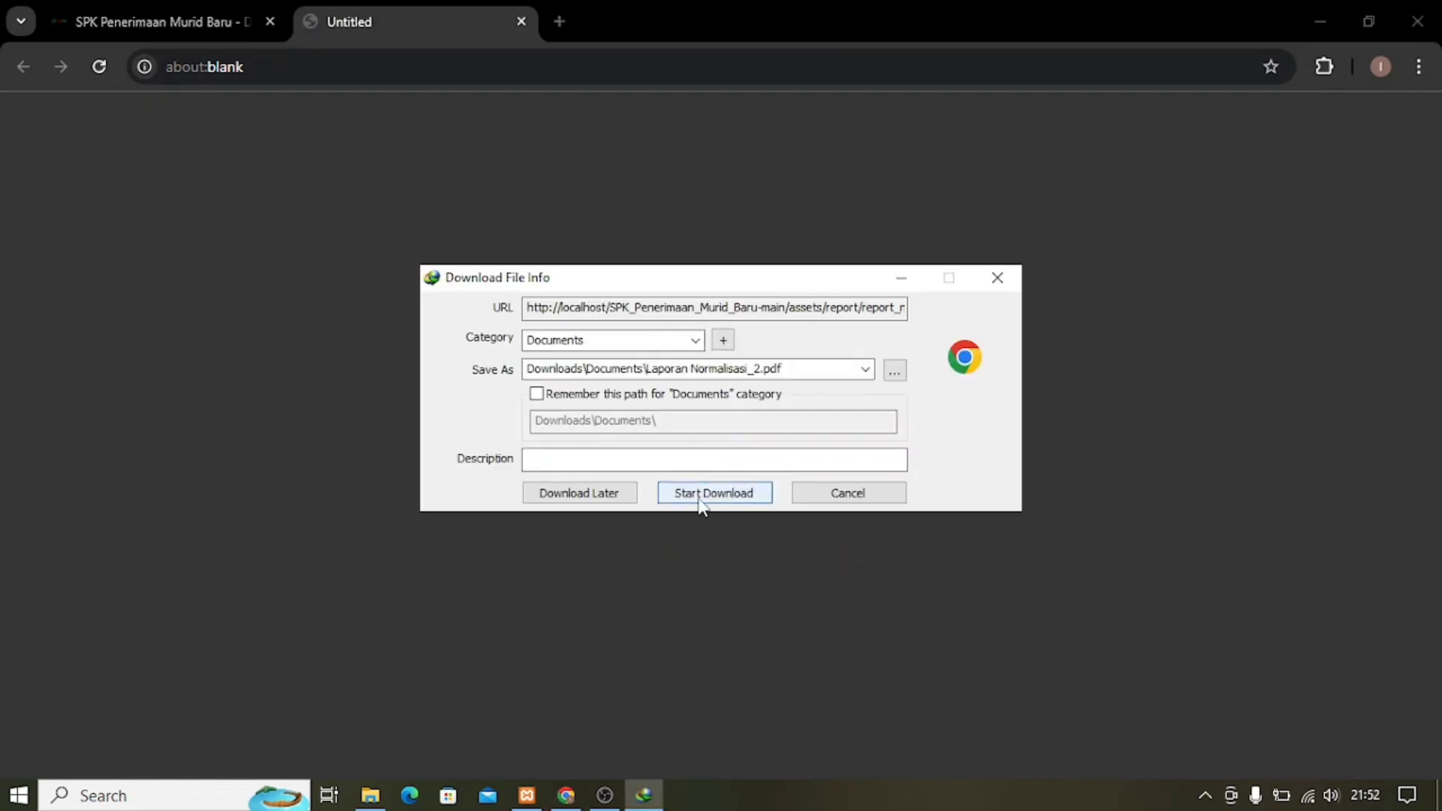
click(701, 496)
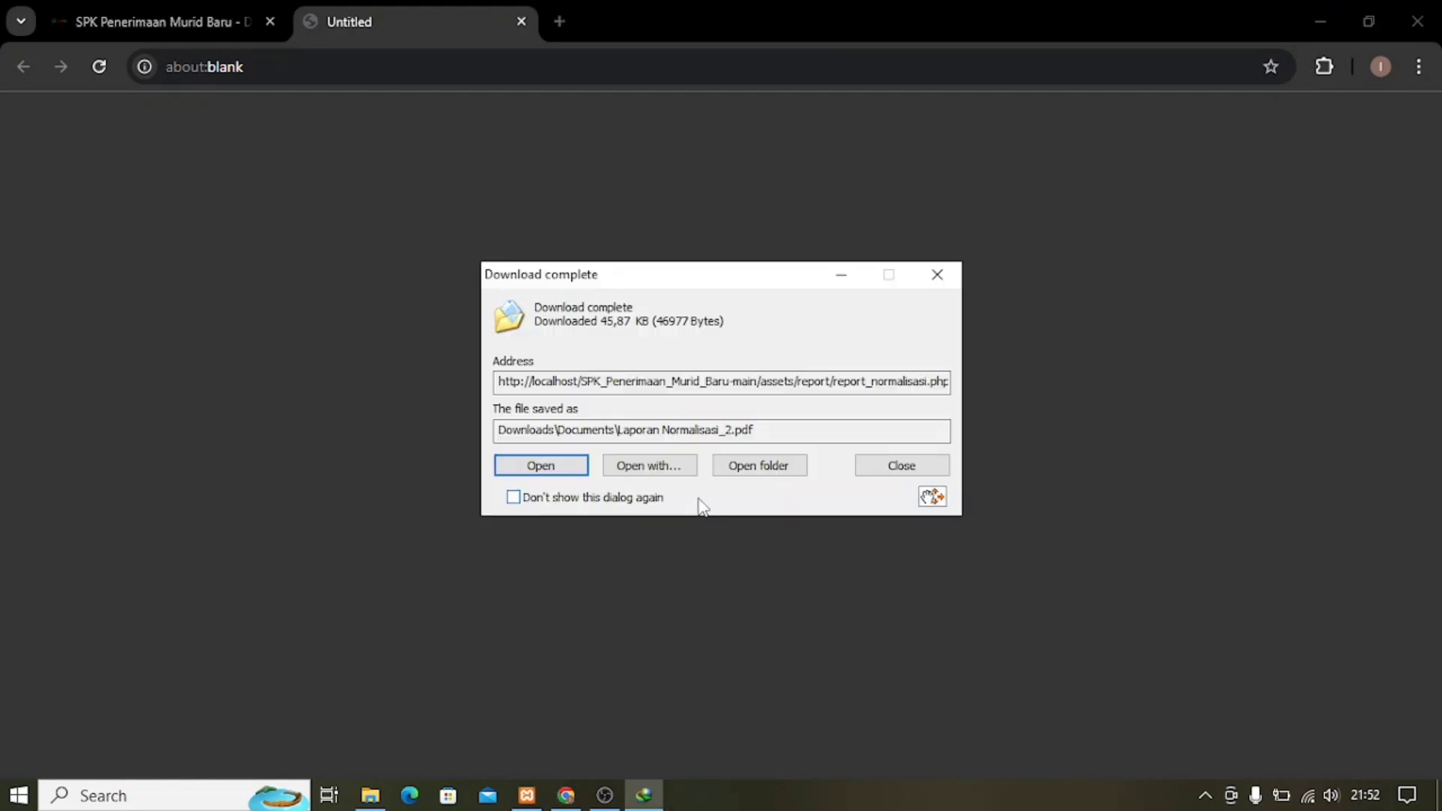
click(570, 466)
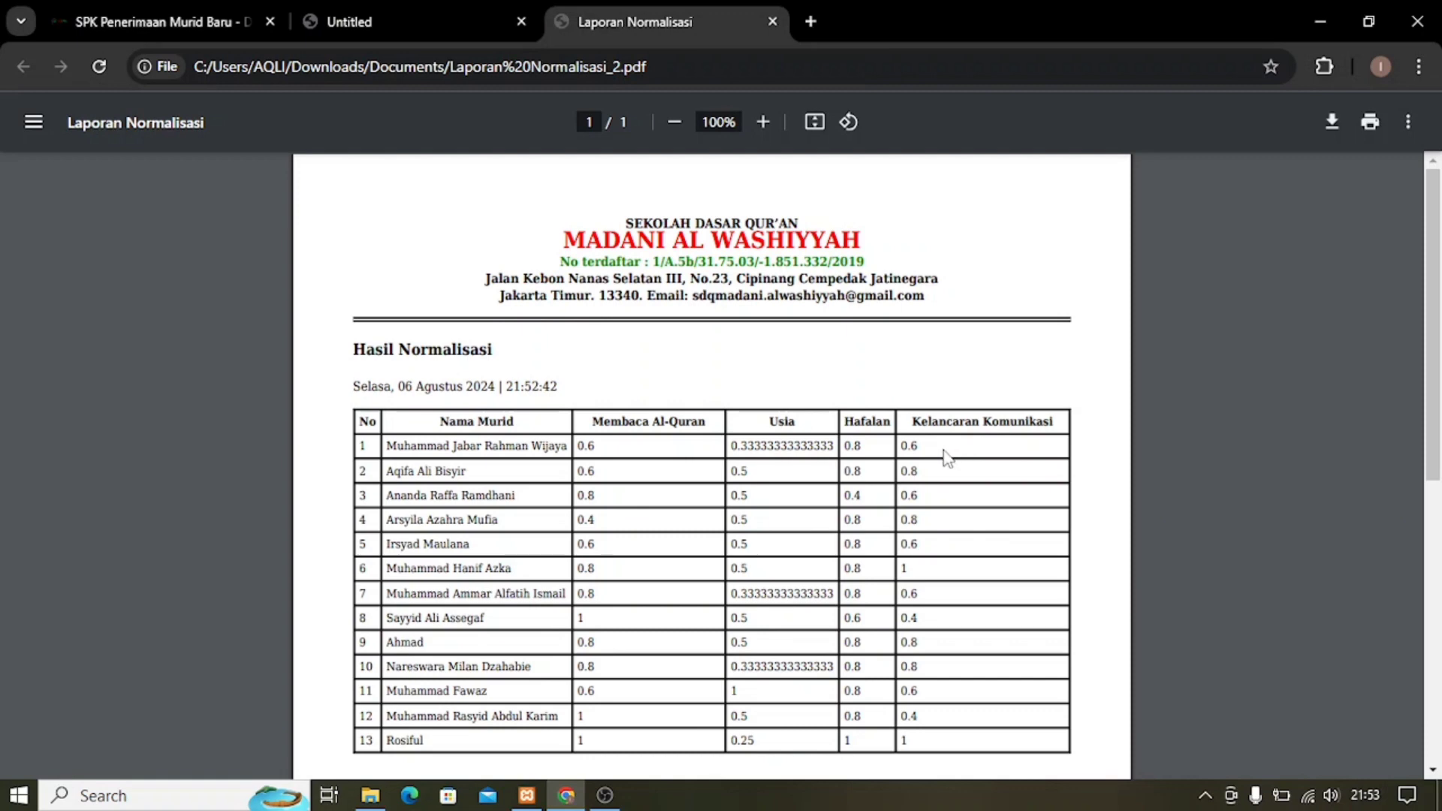
click(773, 22)
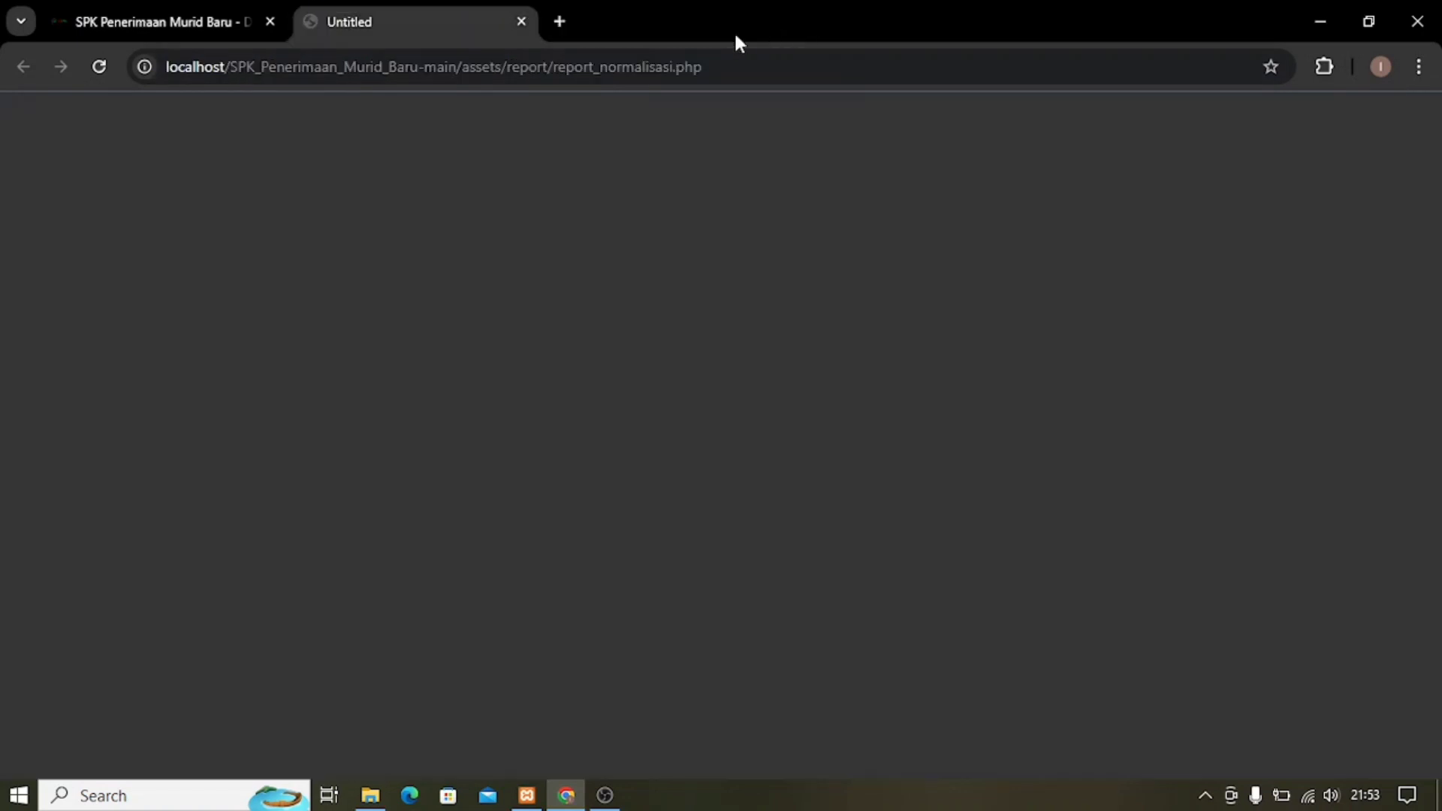
click(523, 22)
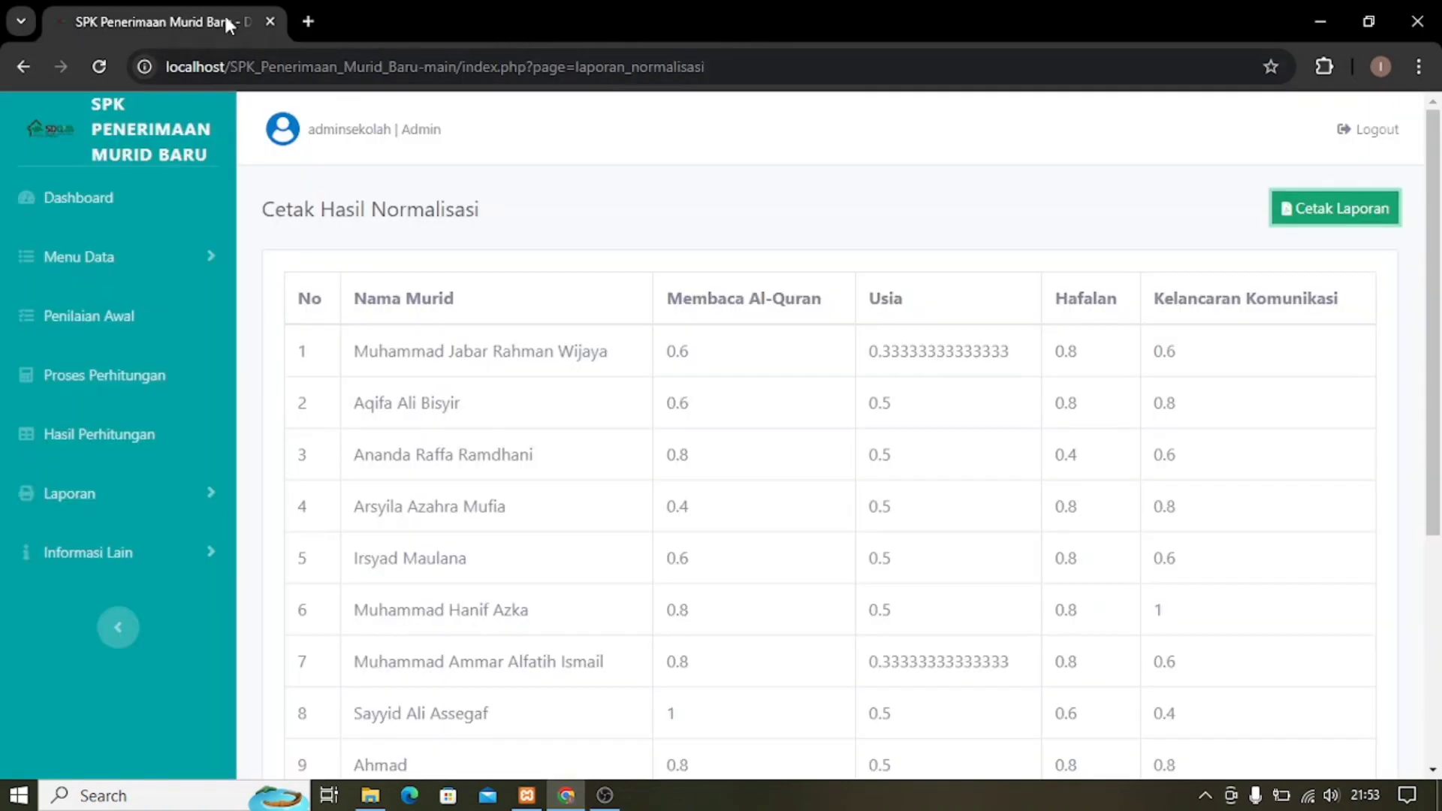
Open Laporan > Cetak Perankingan, review the ranking table, and request its PDF via Cetak Laporan.
click(124, 494)
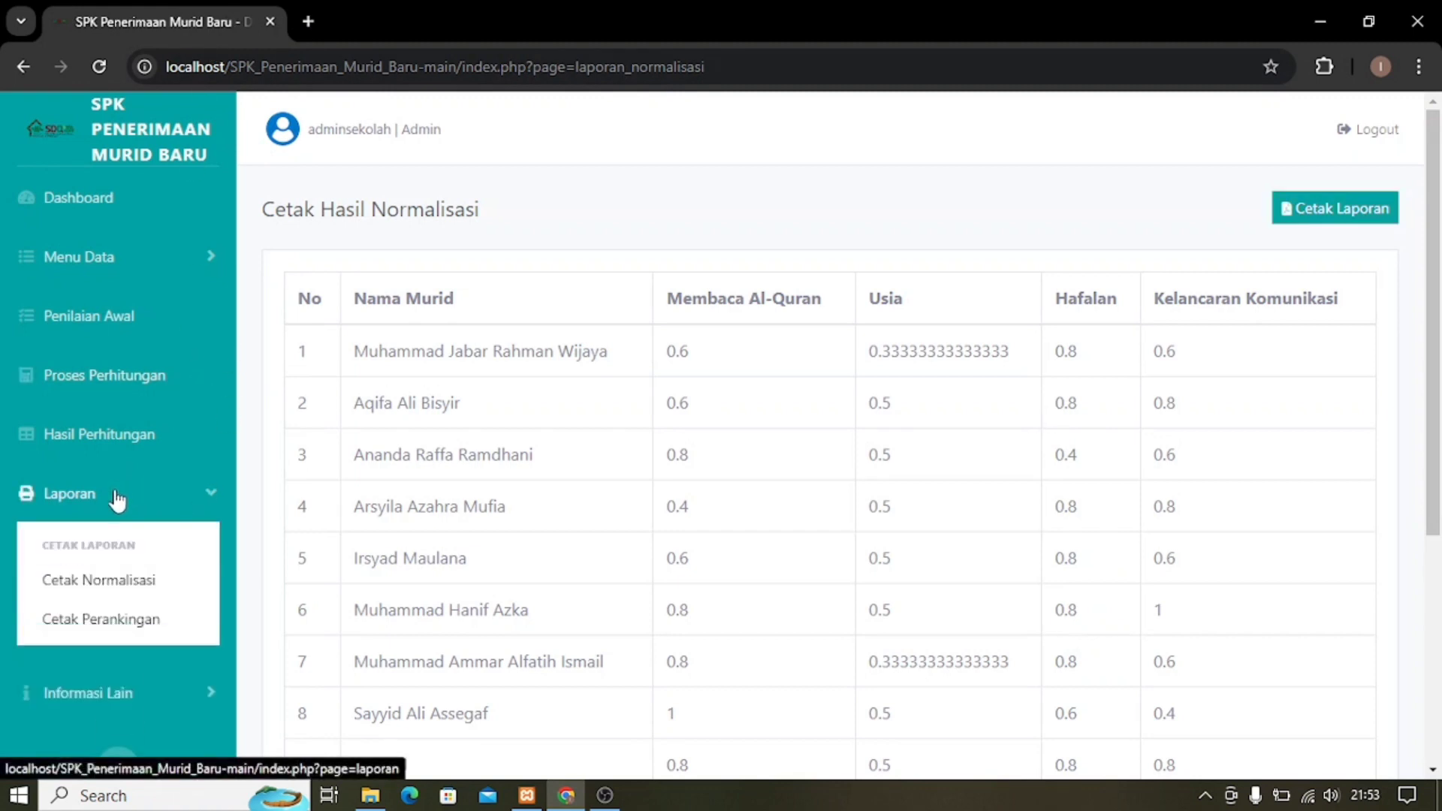
click(102, 620)
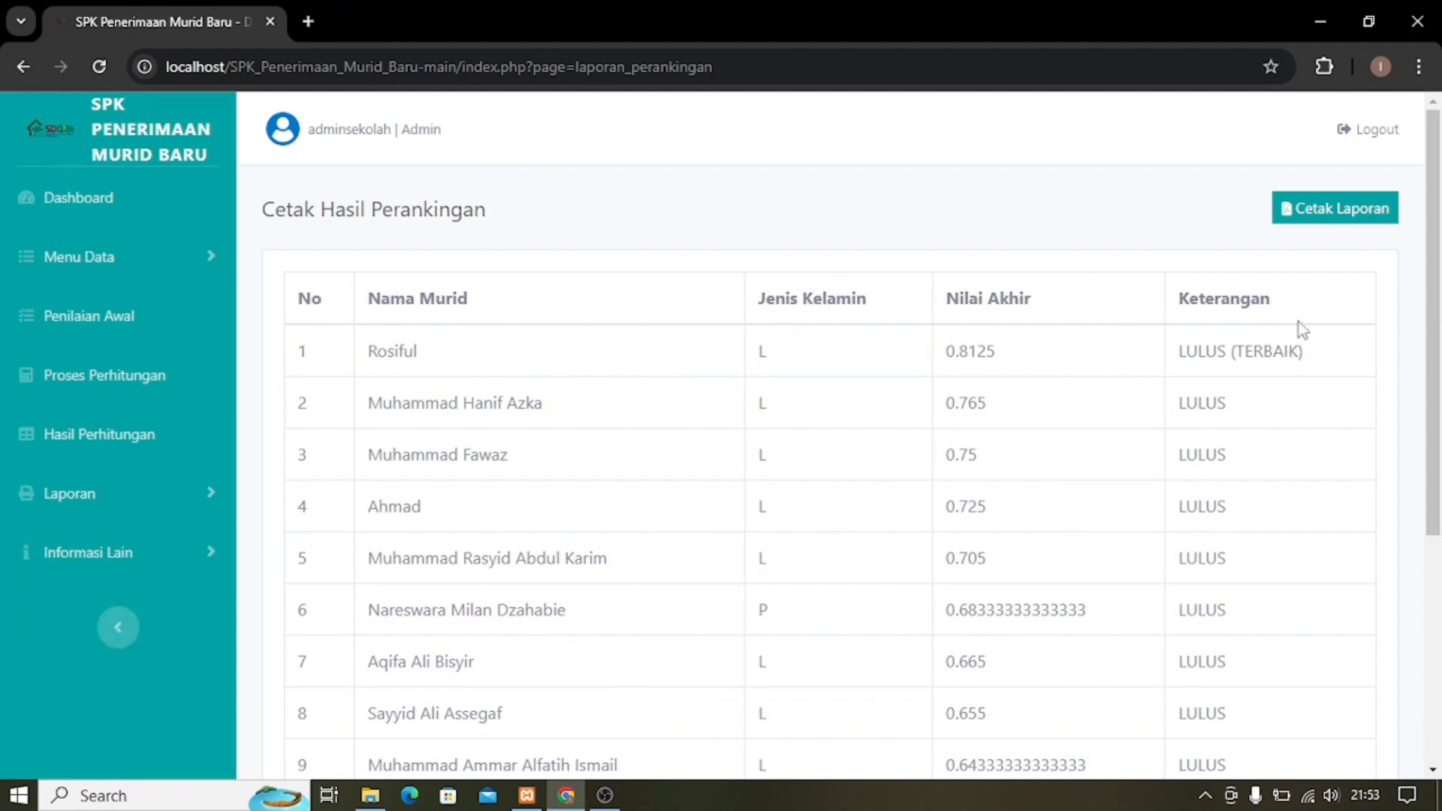
scroll(1304, 344, down, 3)
scroll(1304, 344, up, 3)
click(1336, 214)
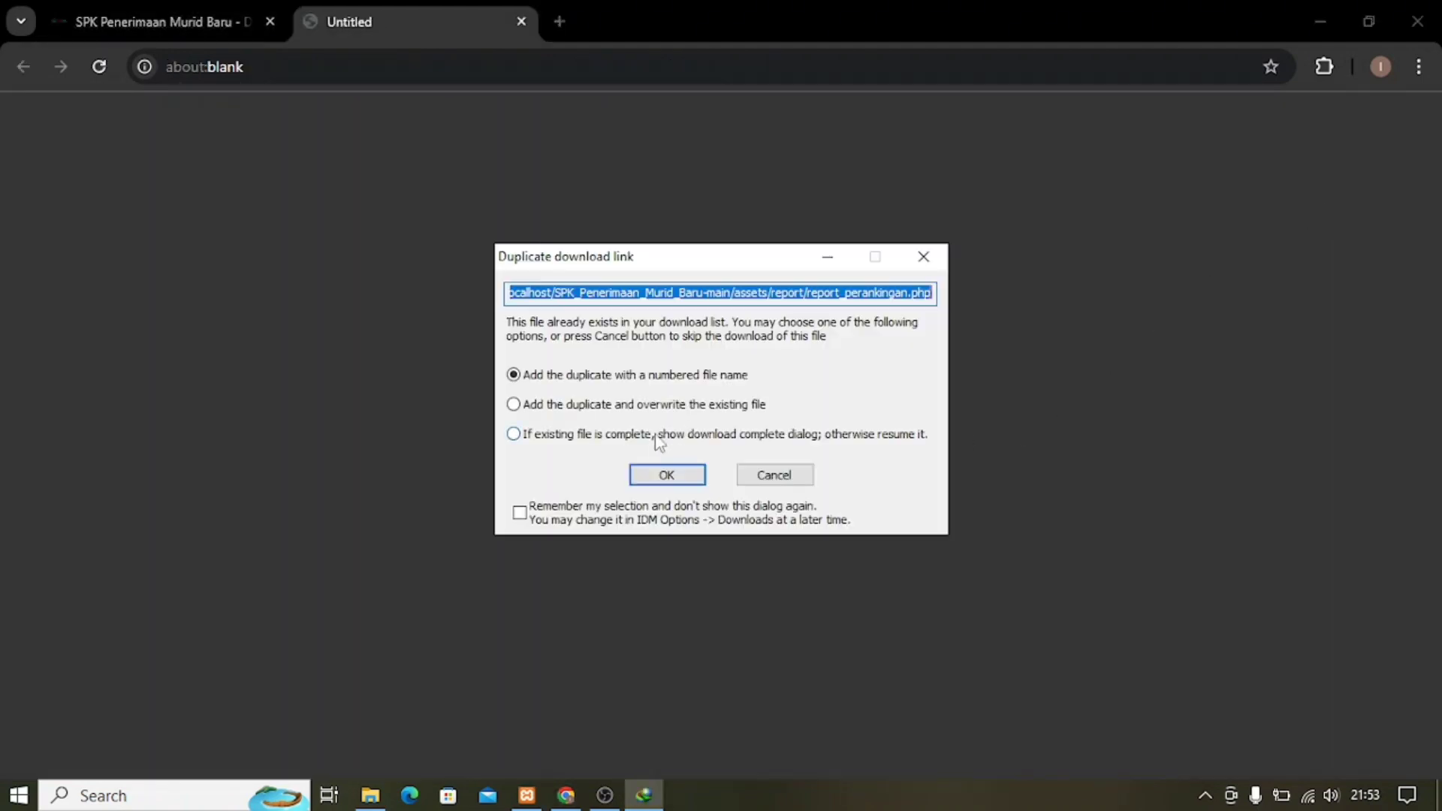
Download the ranking report as Laporan Perankingan_4.pdf, view it, then close the blank and PDF tabs.
click(662, 475)
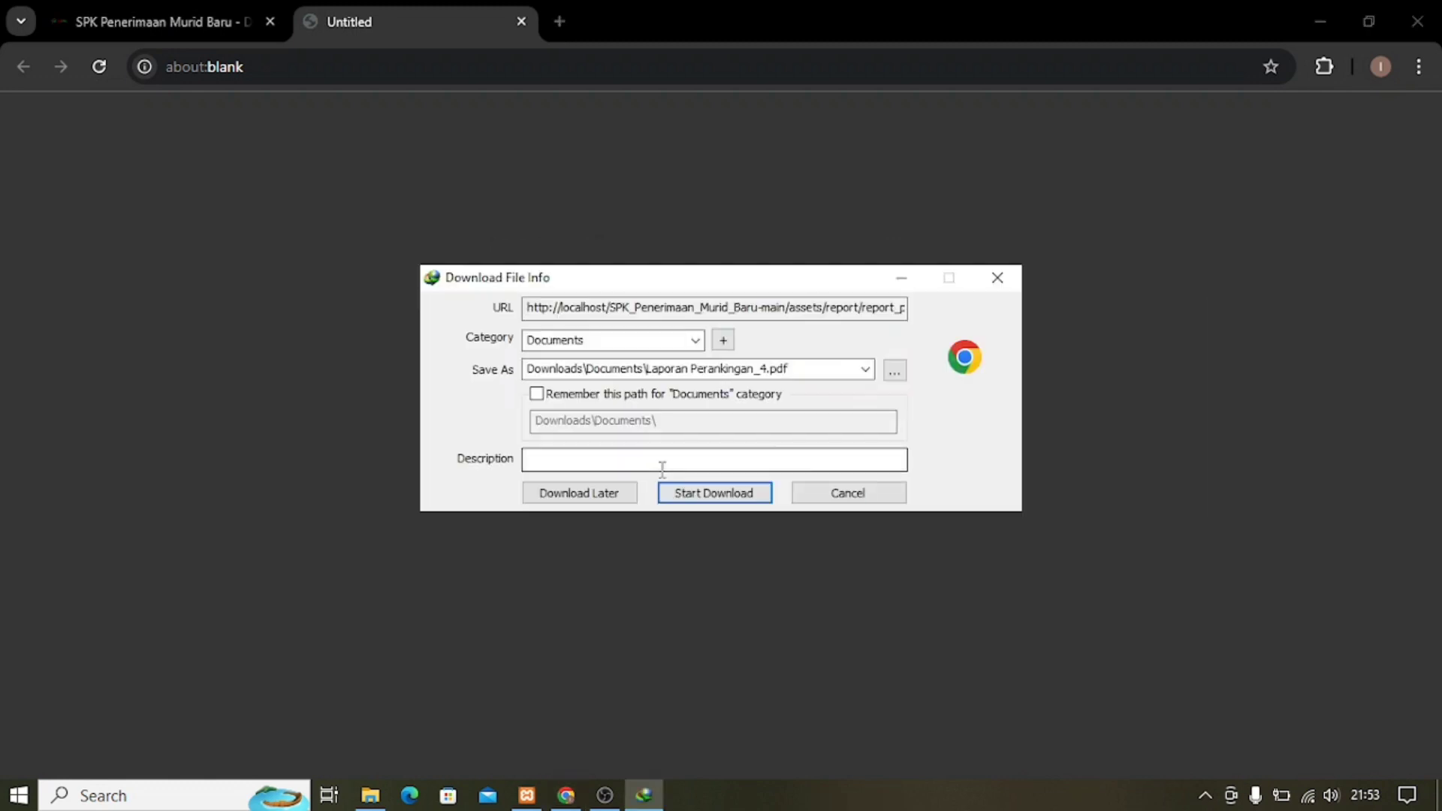
click(753, 494)
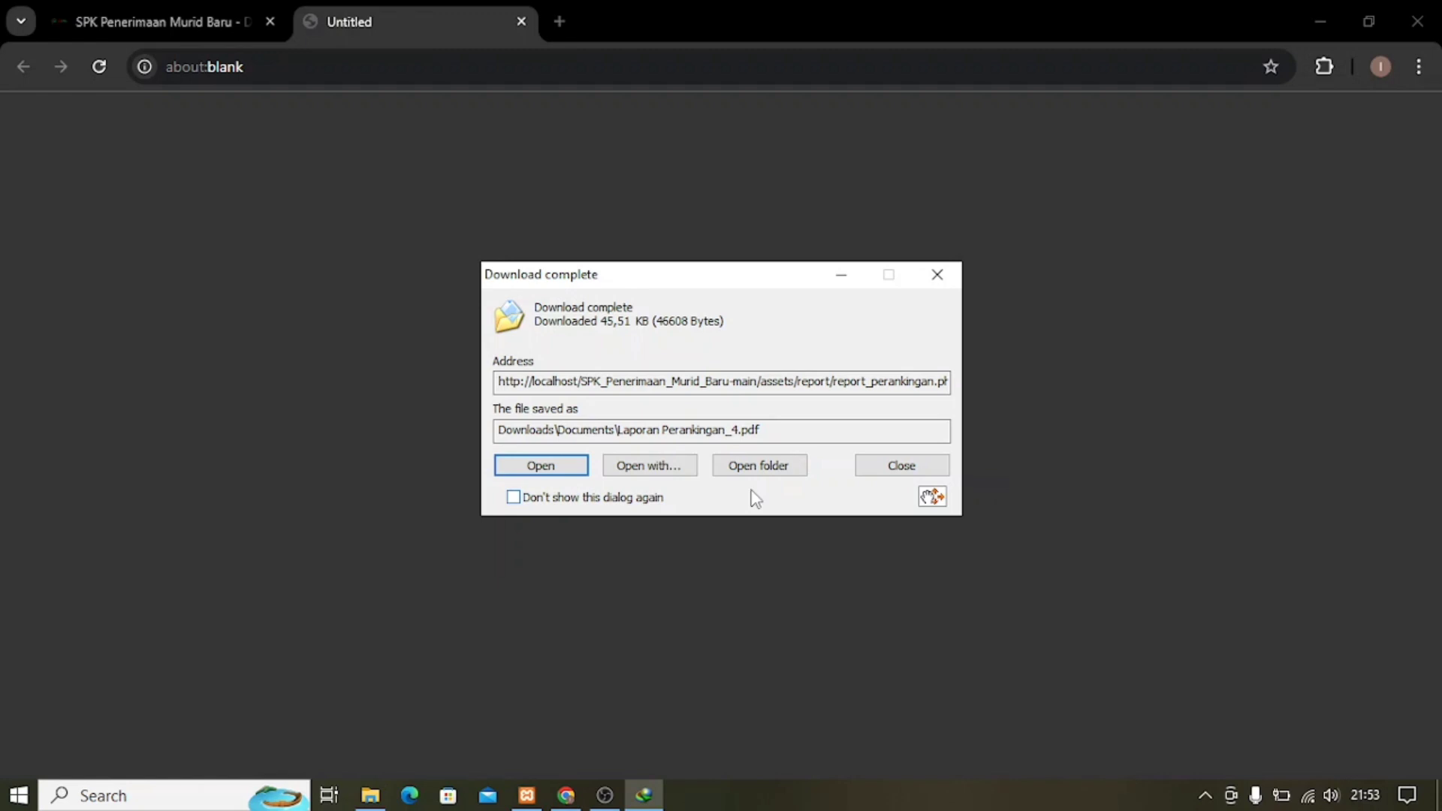
click(566, 467)
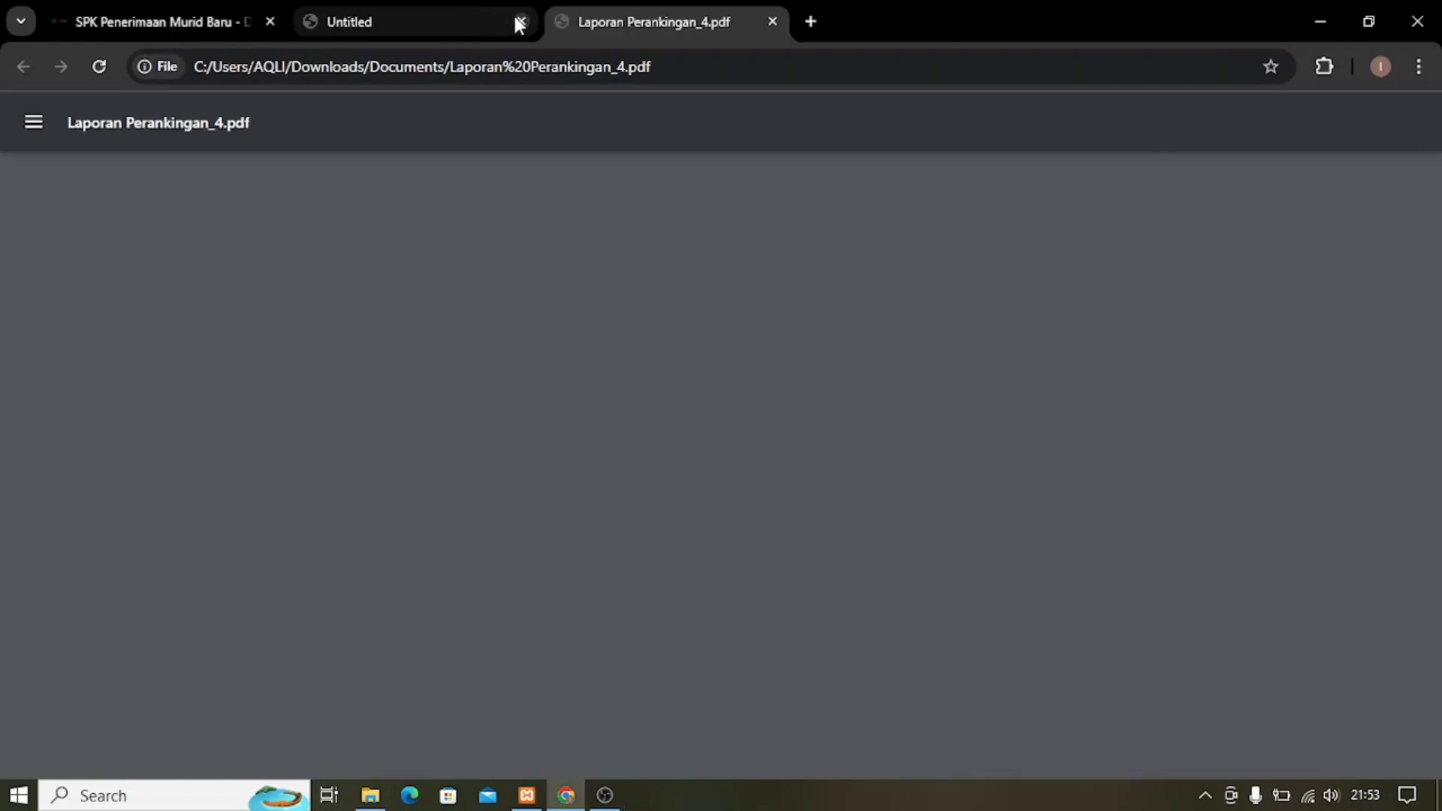
click(522, 21)
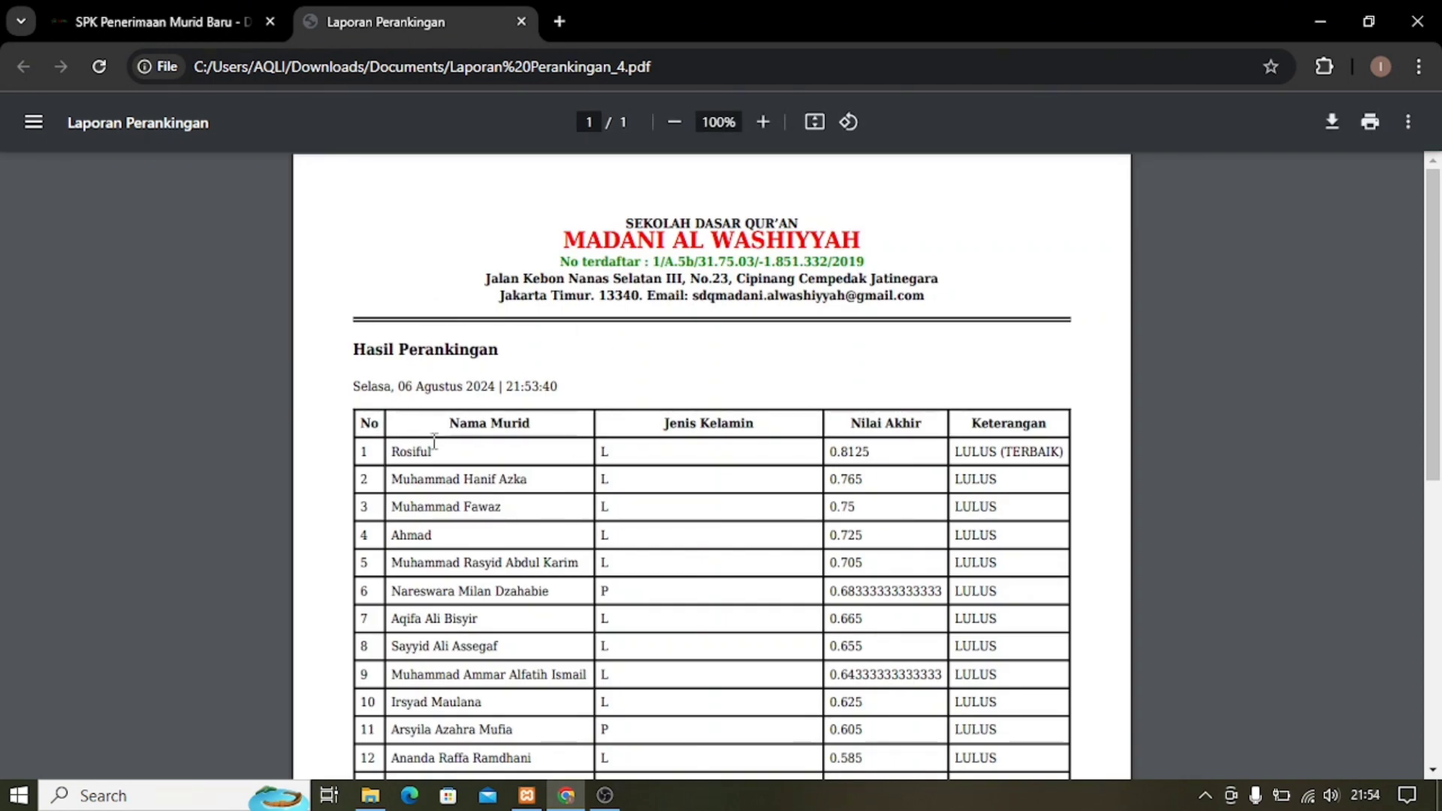
click(521, 22)
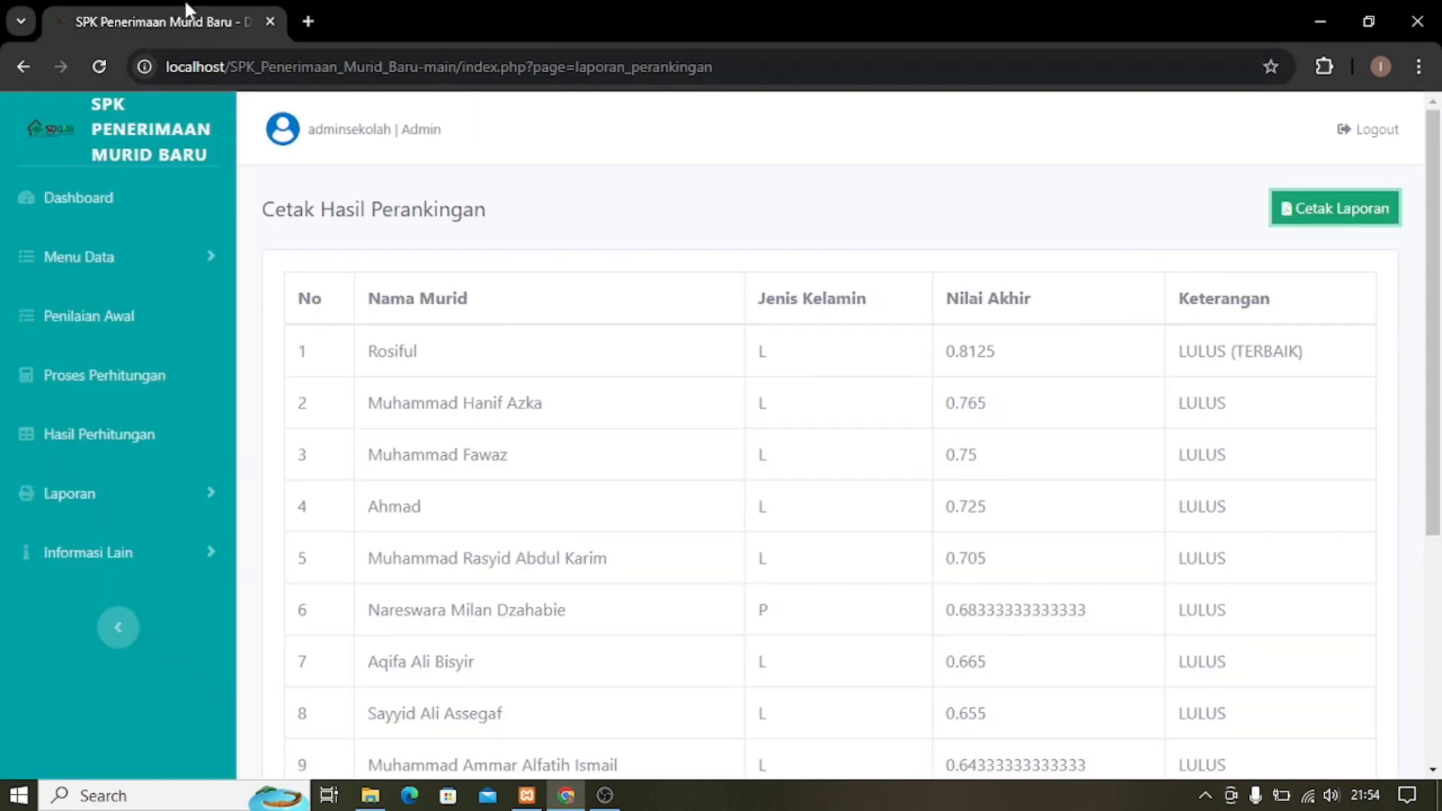
View the Tentang SPK page under Informasi Lain, then open the Cara Penggunaan instructions page.
scroll(644, 436, down, 3)
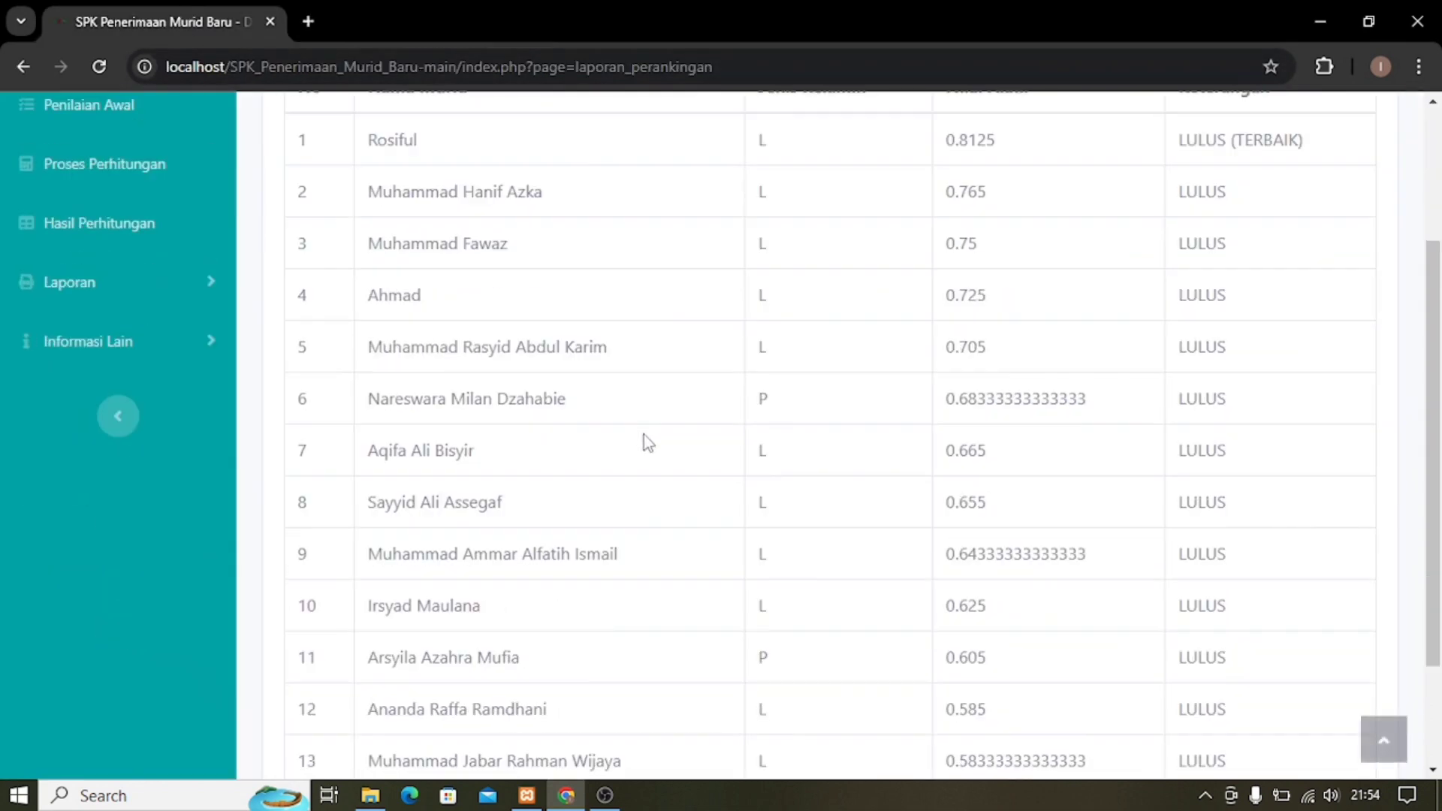
click(111, 348)
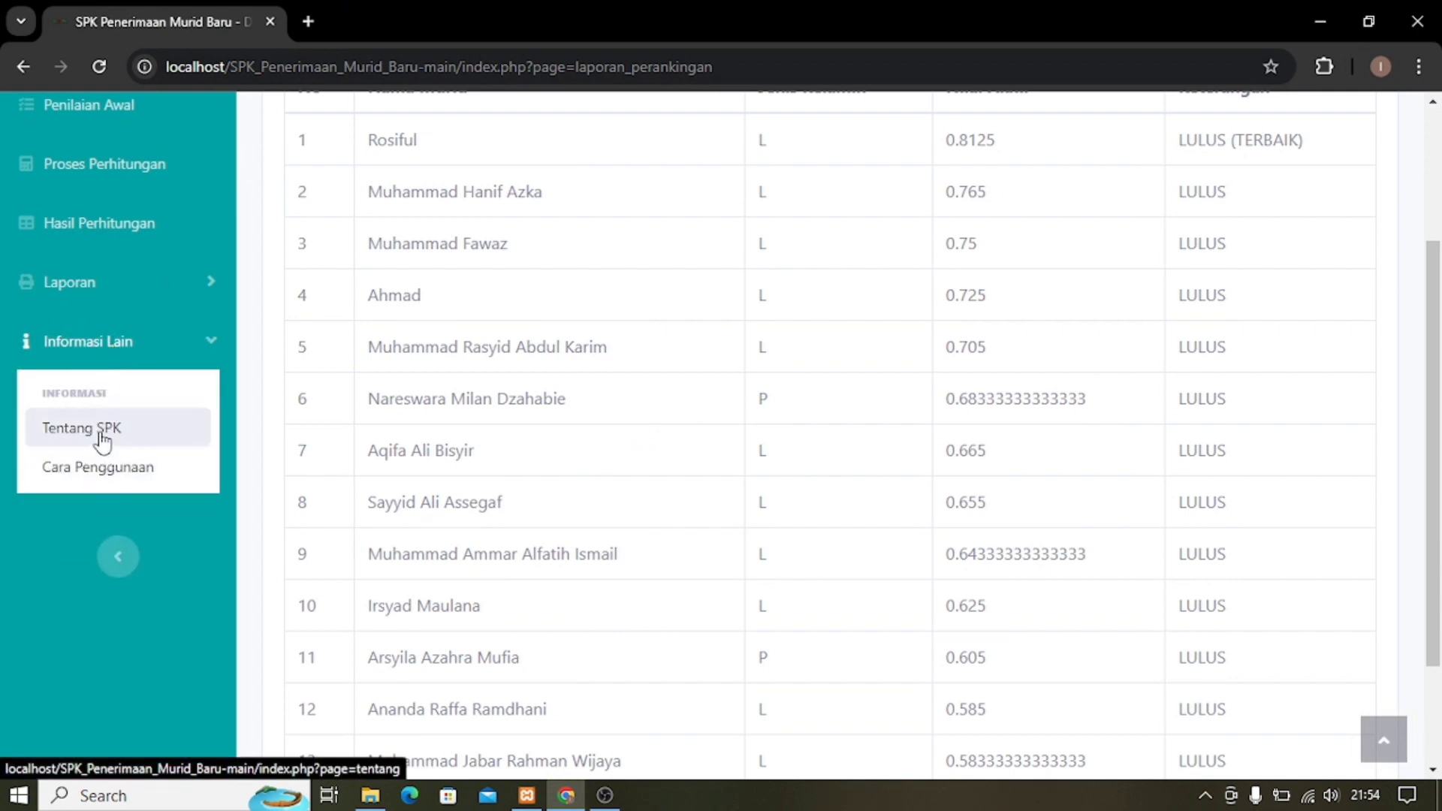
click(103, 440)
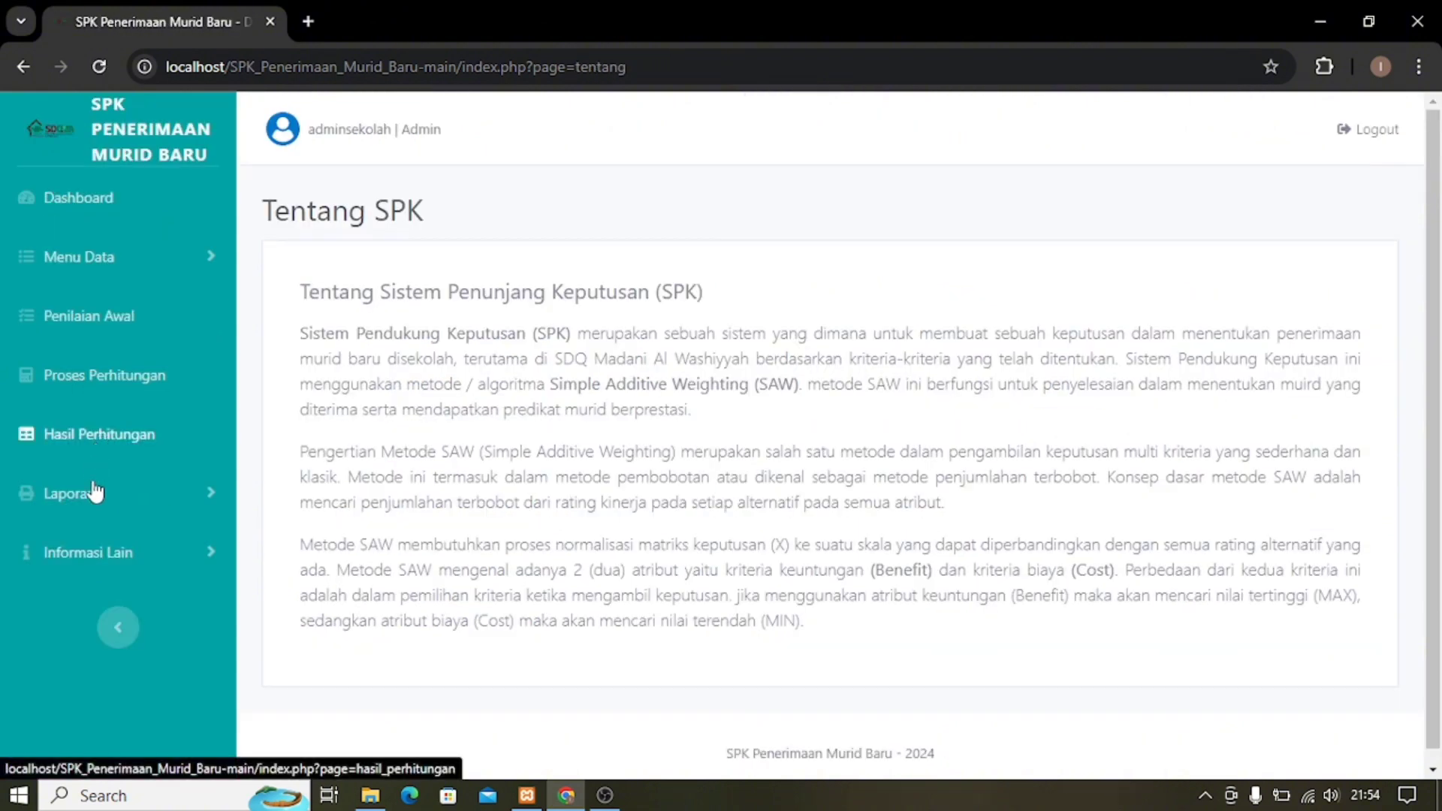
click(108, 562)
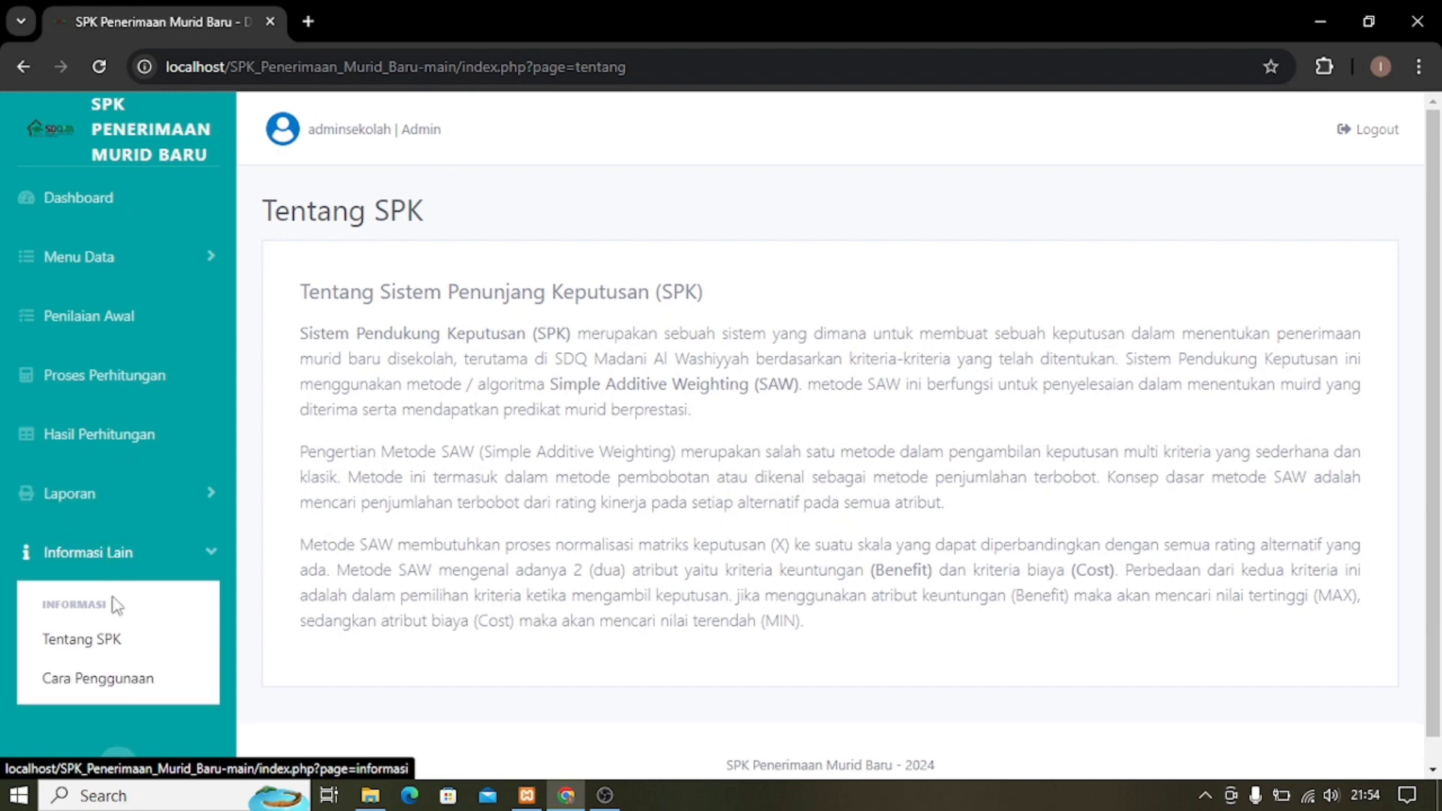
click(113, 683)
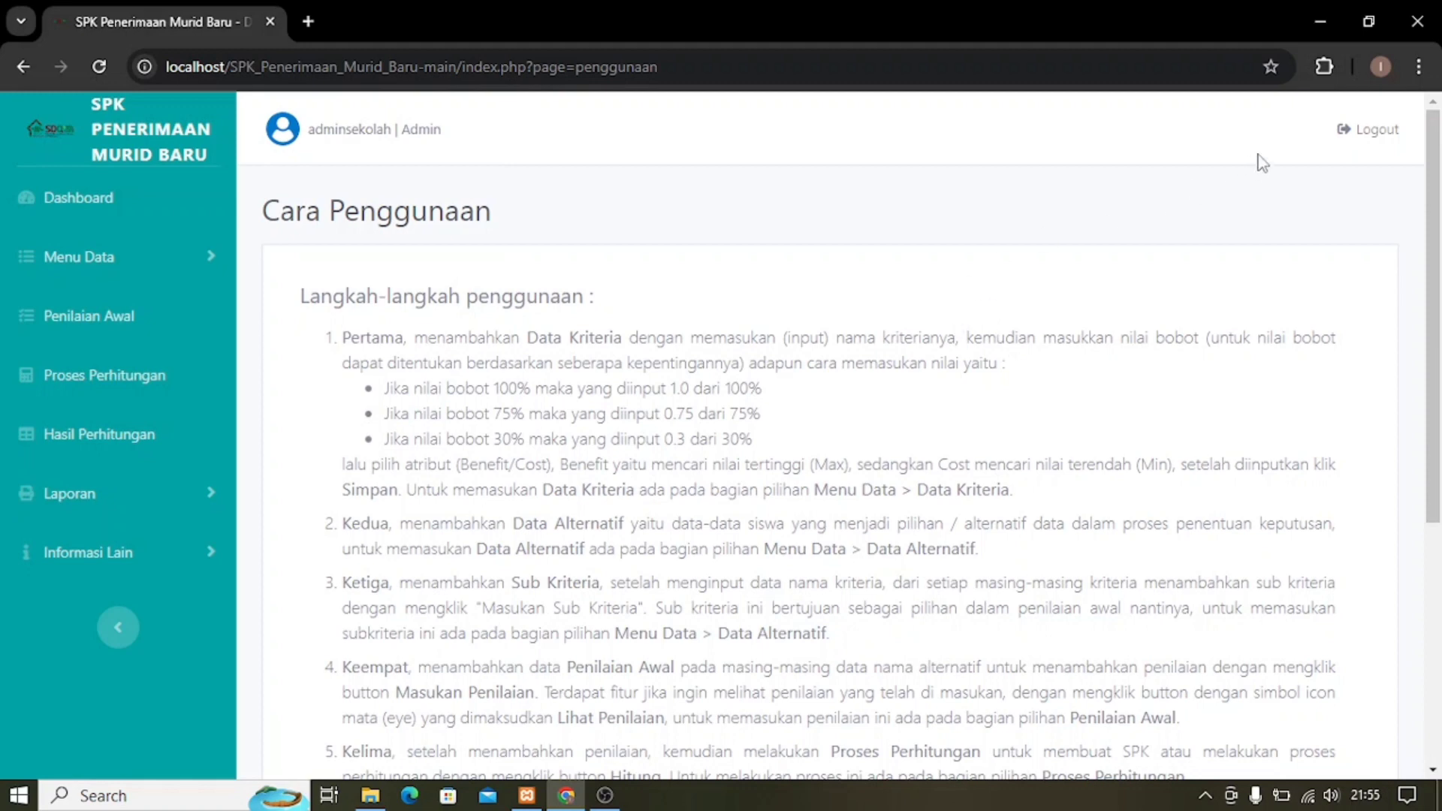
Log out of the admin account to the Admin Login page, then stop the OBS recording.
click(1374, 139)
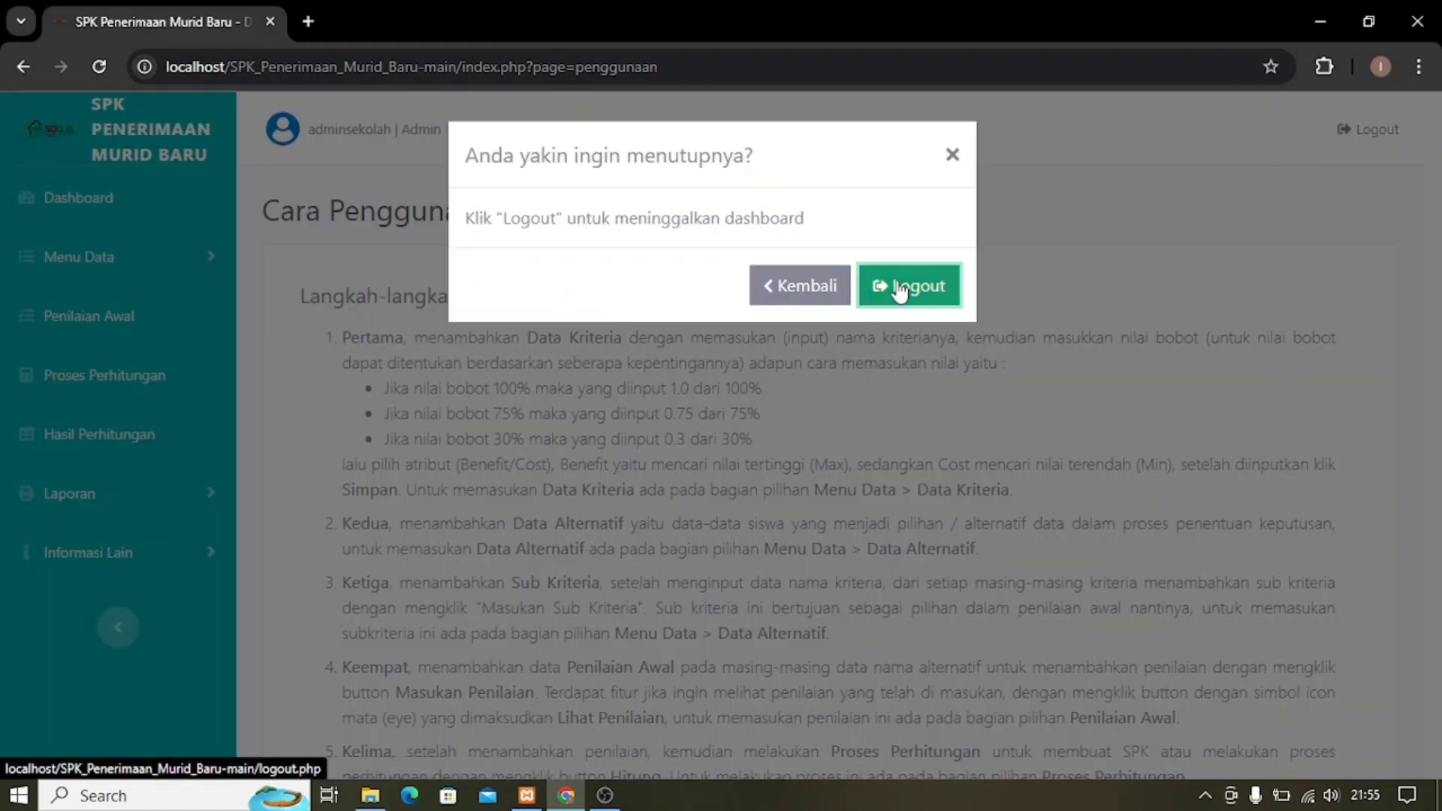
click(900, 292)
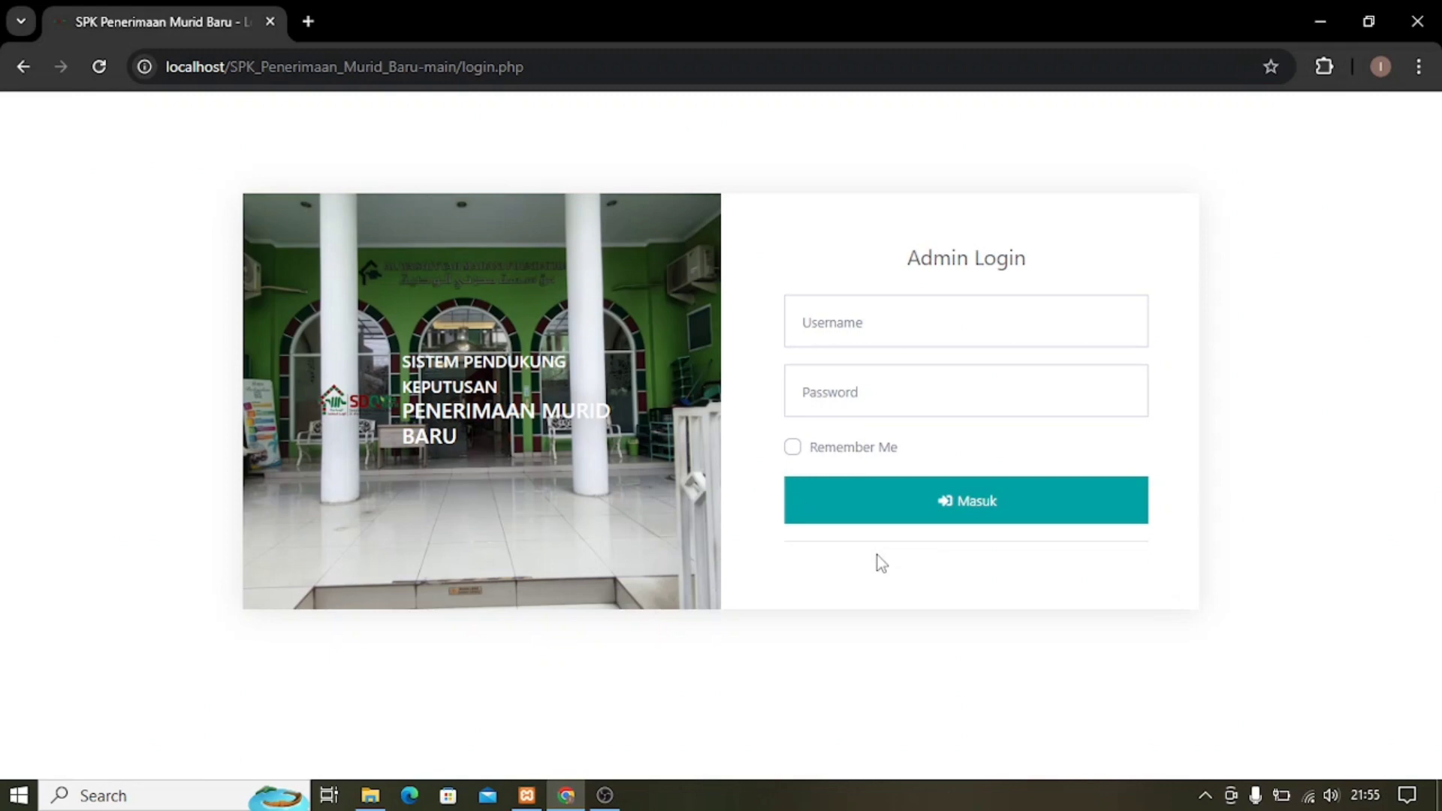
click(605, 795)
click(1241, 565)
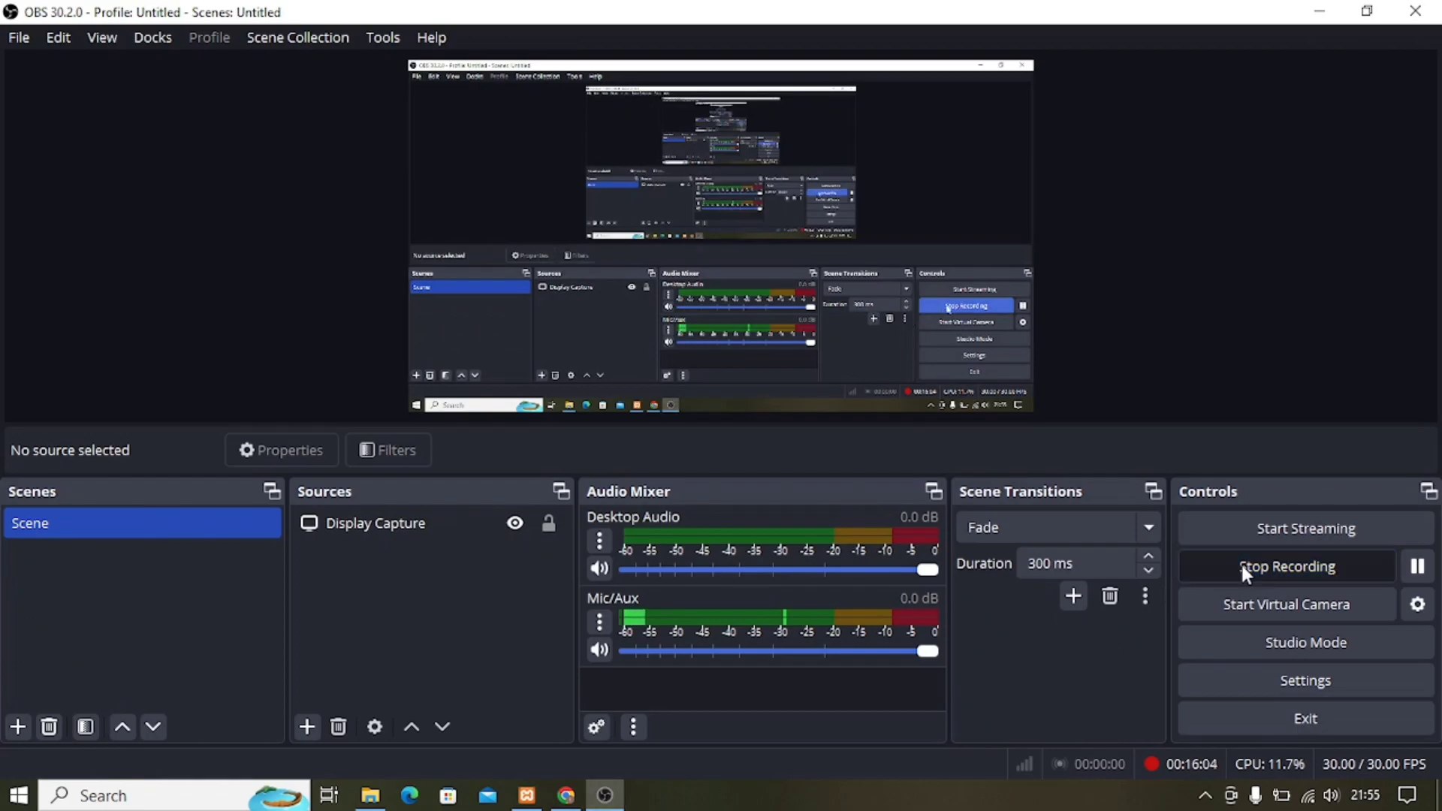